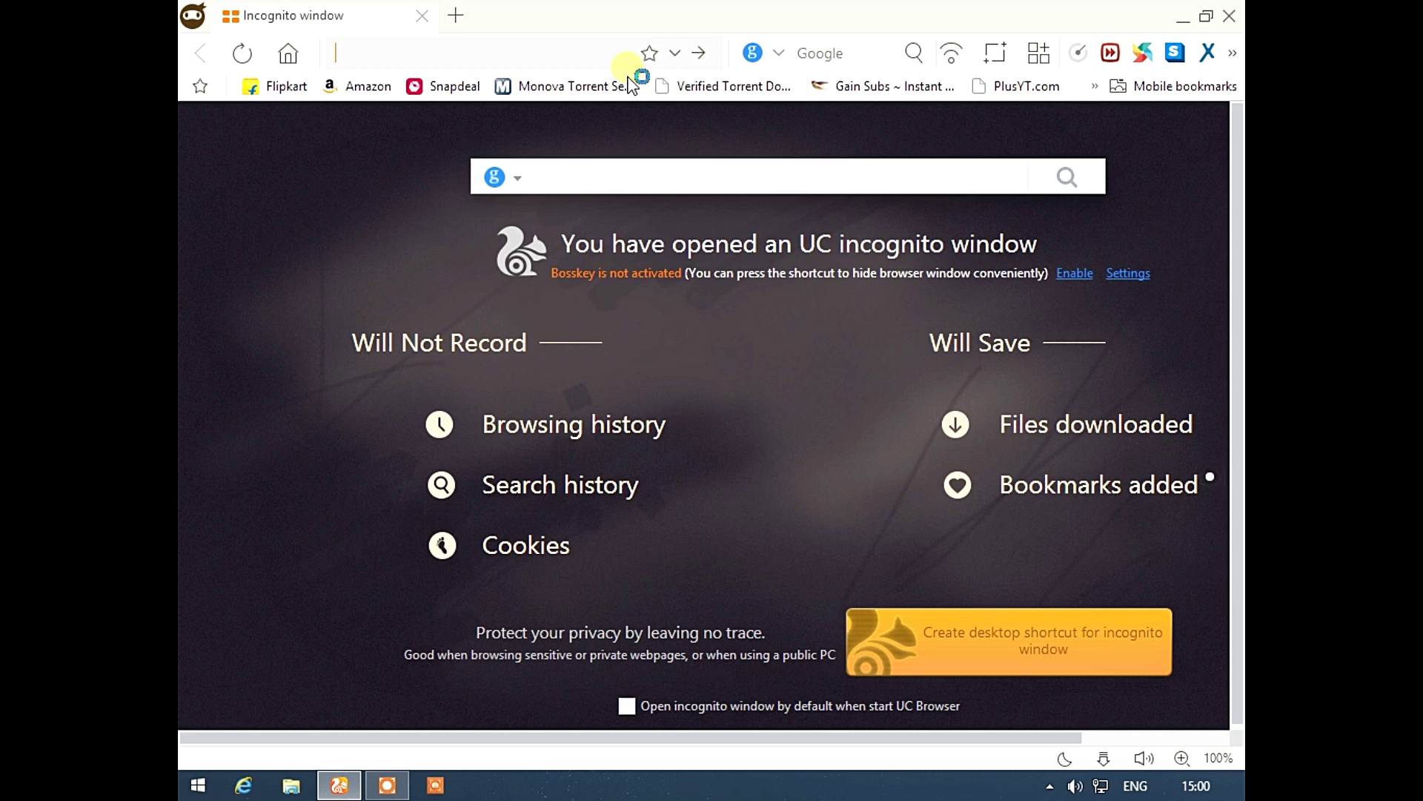
Search the web for "ZOTAC 710 GRAPHIC CARD DRIVERS" and open ZOTAC's GeForce GT 710 2GB product page.
{"action": "type", "text": "zo"}
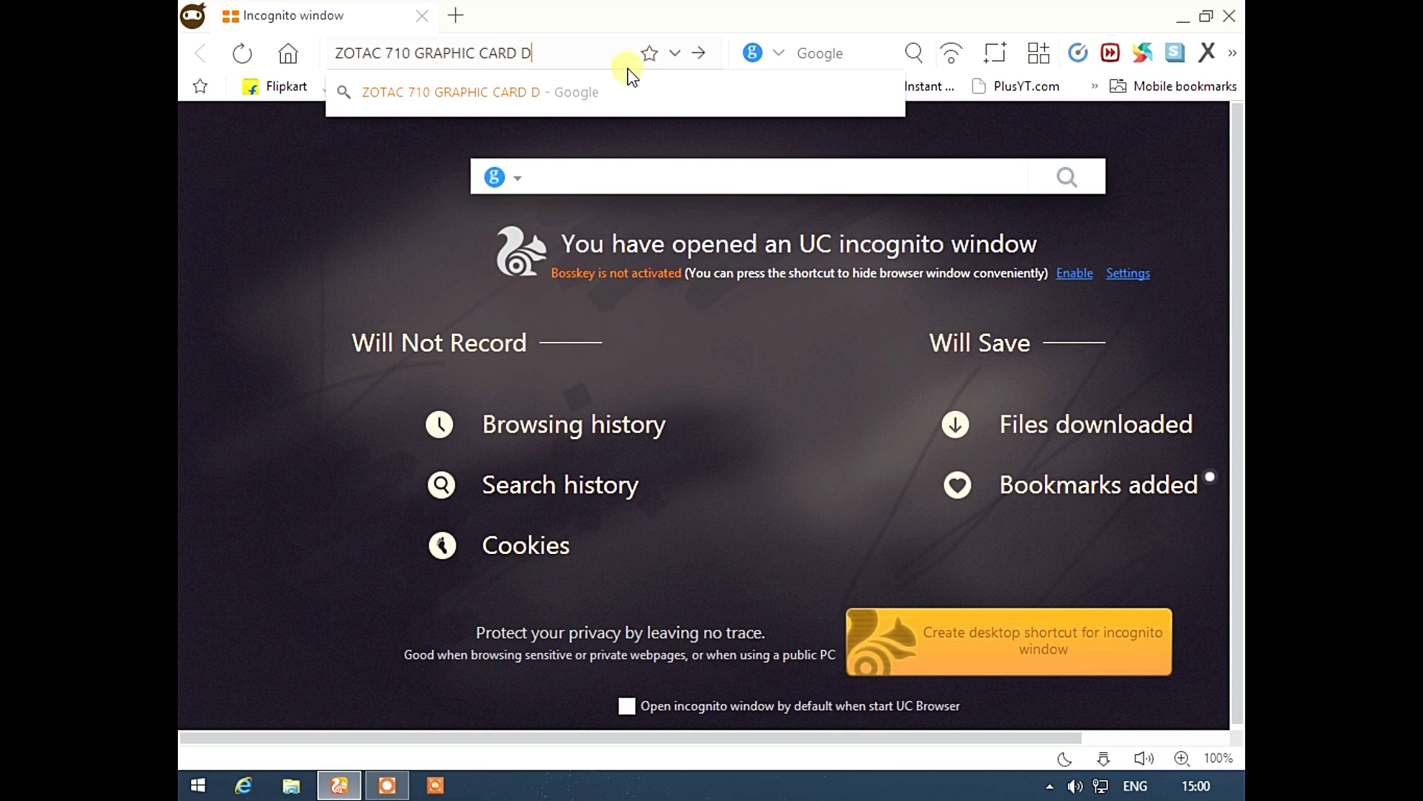
{"action": "key", "text": "Return"}
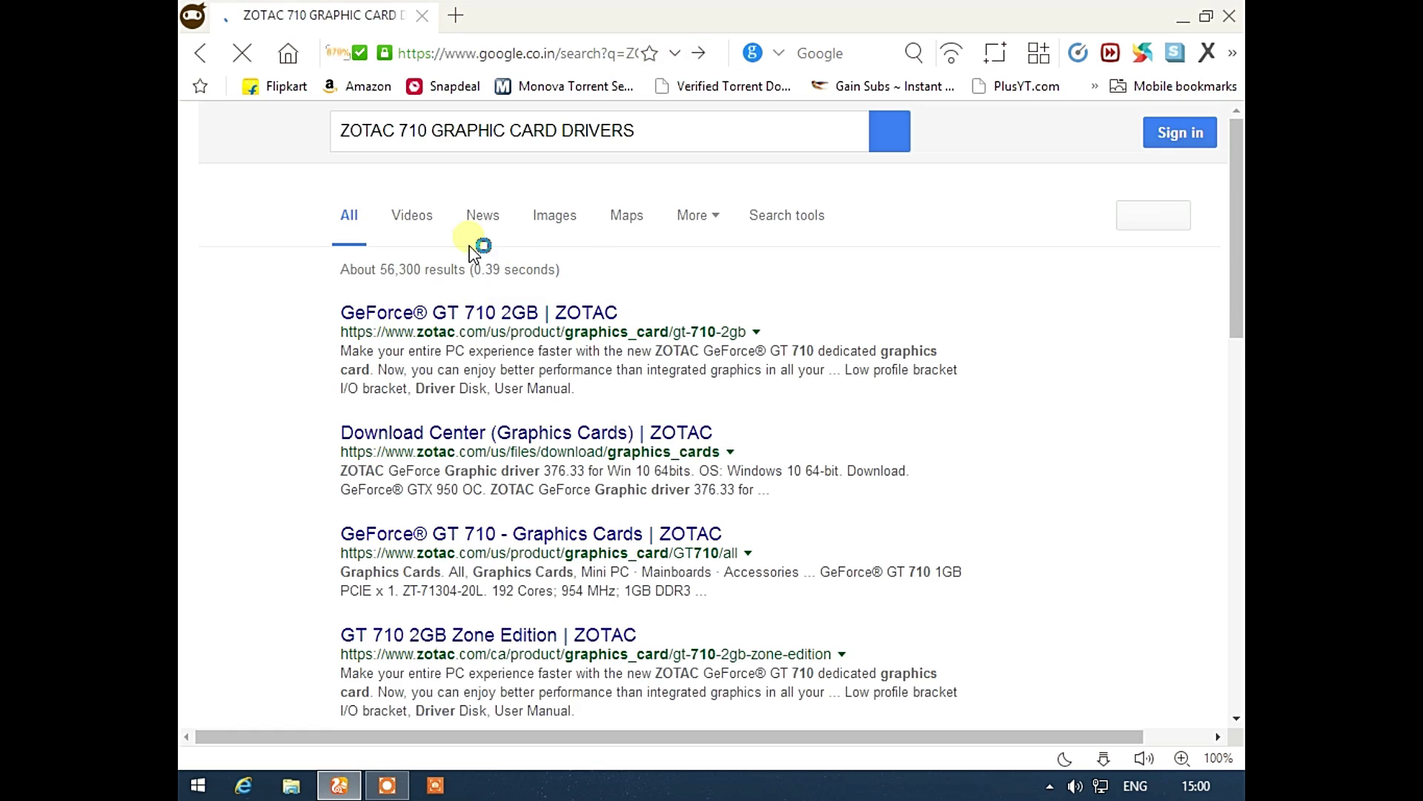
{"action": "left_click", "coordinate": [341, 131]}
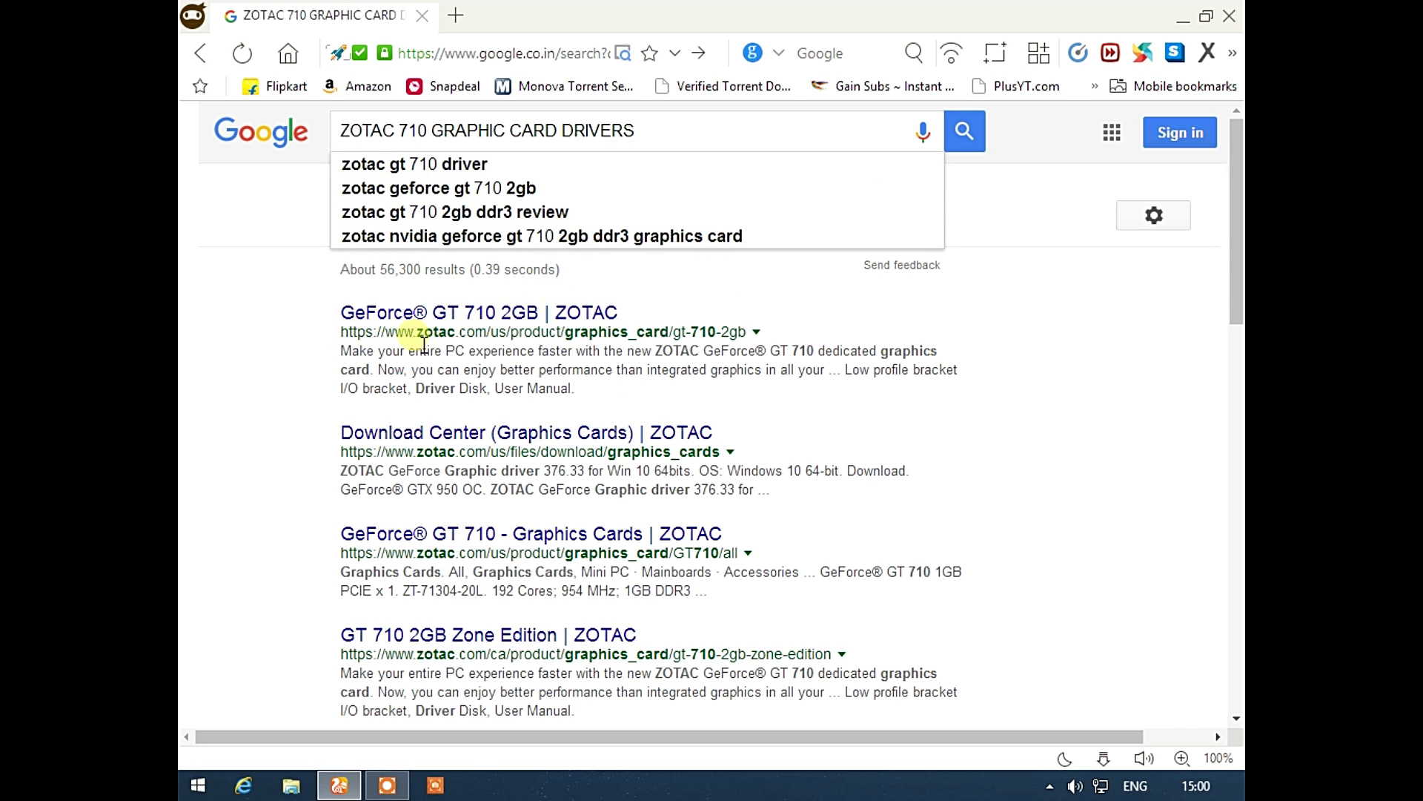
{"action": "left_click", "coordinate": [563, 312]}
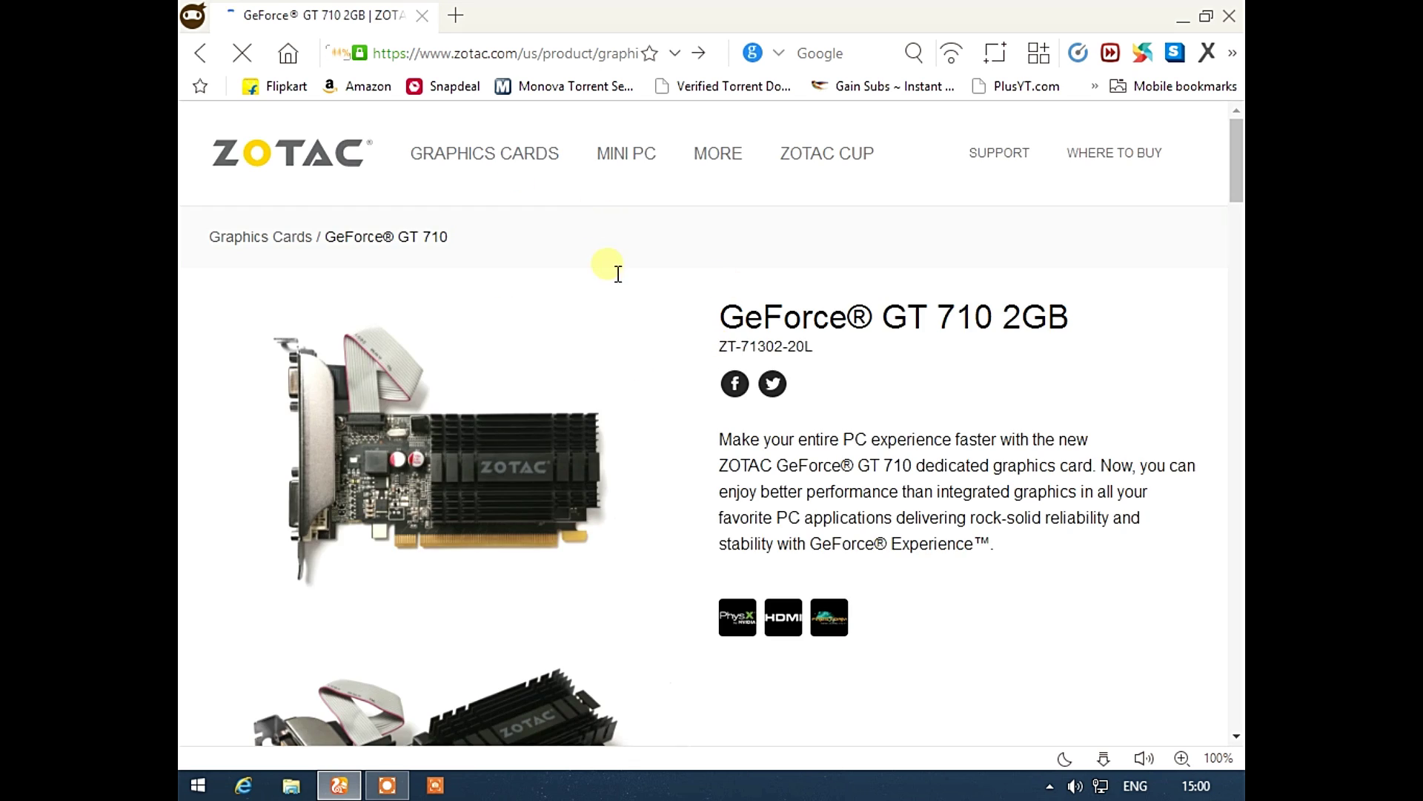
Look through the product specifications and open the Downloads section of the GeForce GT 710 2GB page.
{"action": "scroll", "coordinate": [801, 489], "scroll_direction": "down", "scroll_amount": 3}
{"action": "scroll", "coordinate": [559, 455], "scroll_direction": "down", "scroll_amount": 5}
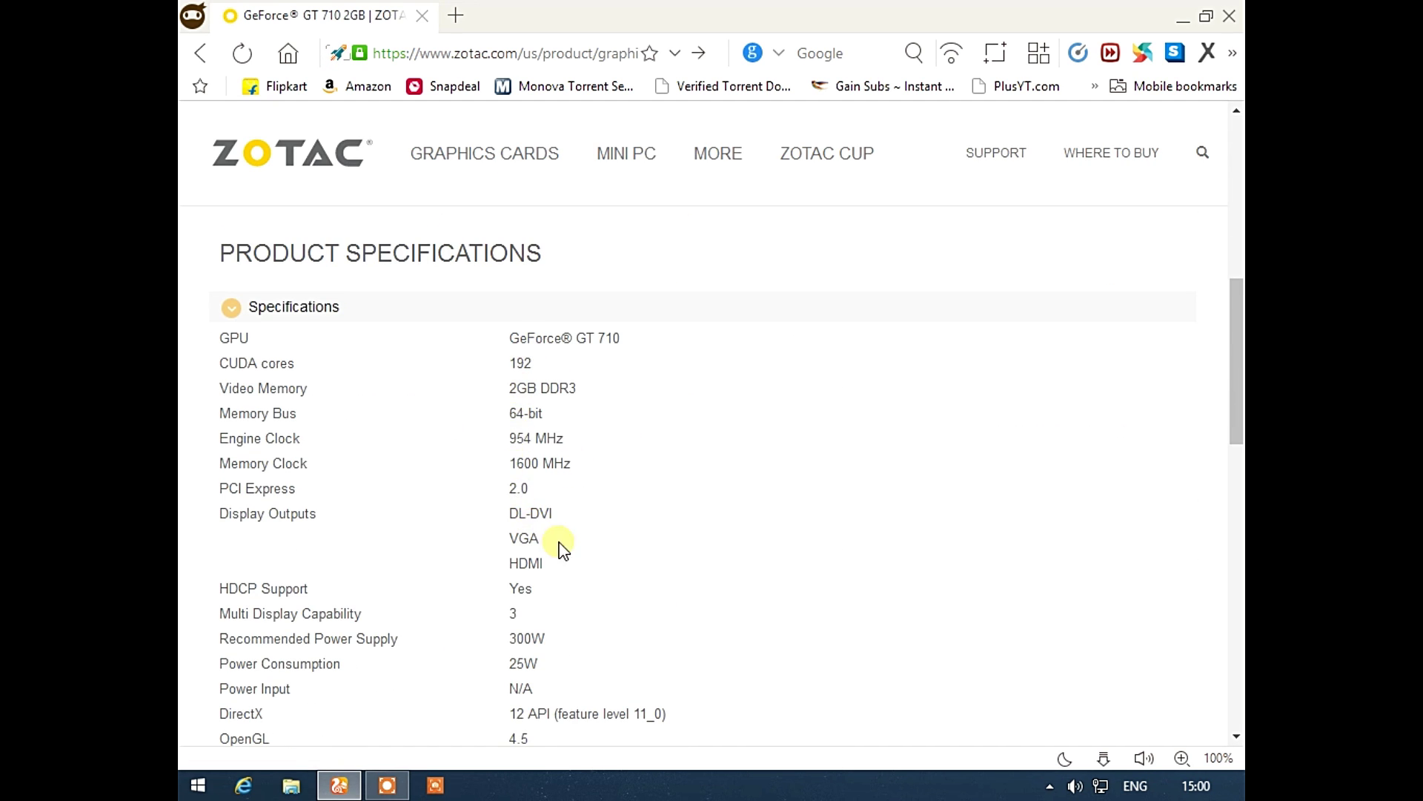
{"action": "scroll", "coordinate": [559, 543], "scroll_direction": "down", "scroll_amount": 4}
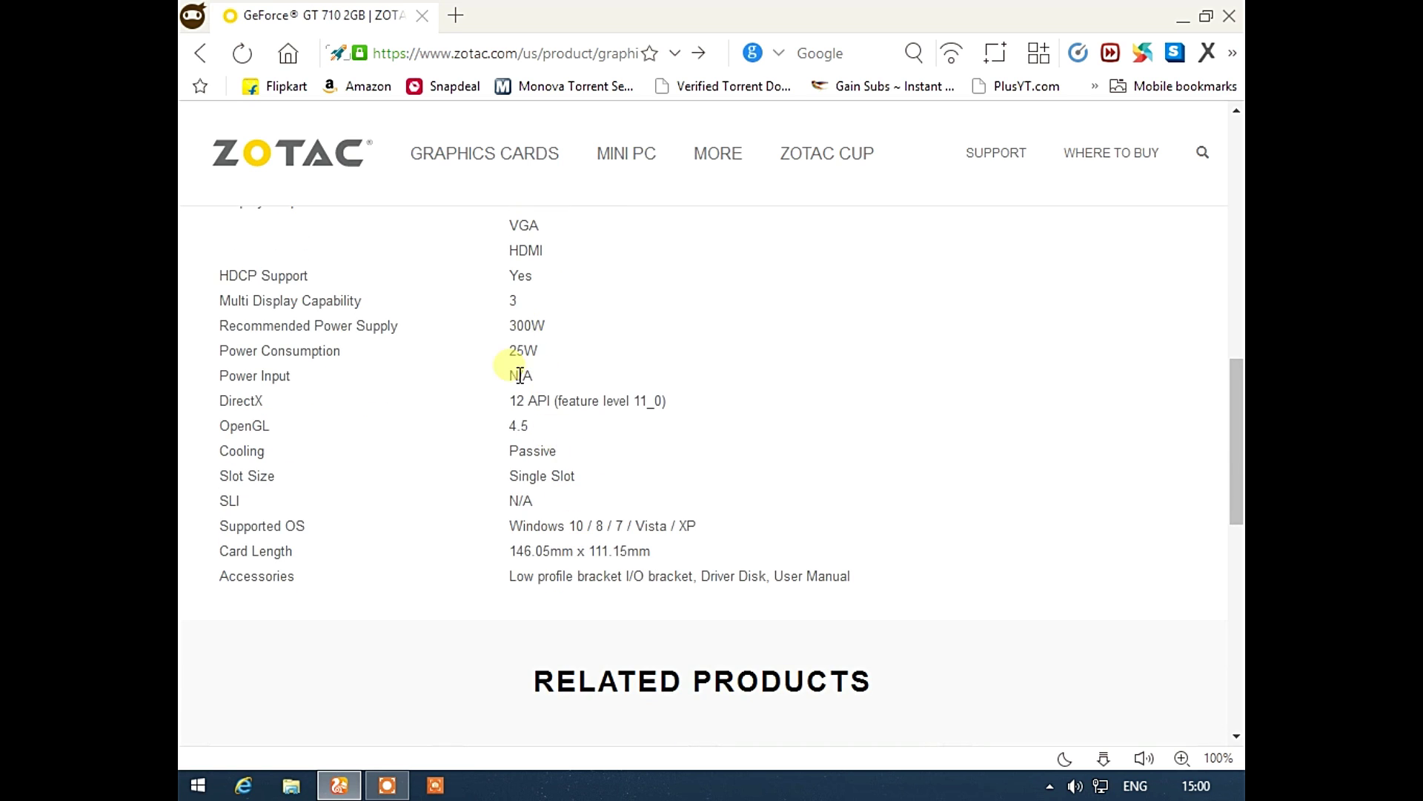
{"action": "scroll", "coordinate": [794, 594], "scroll_direction": "down", "scroll_amount": 5}
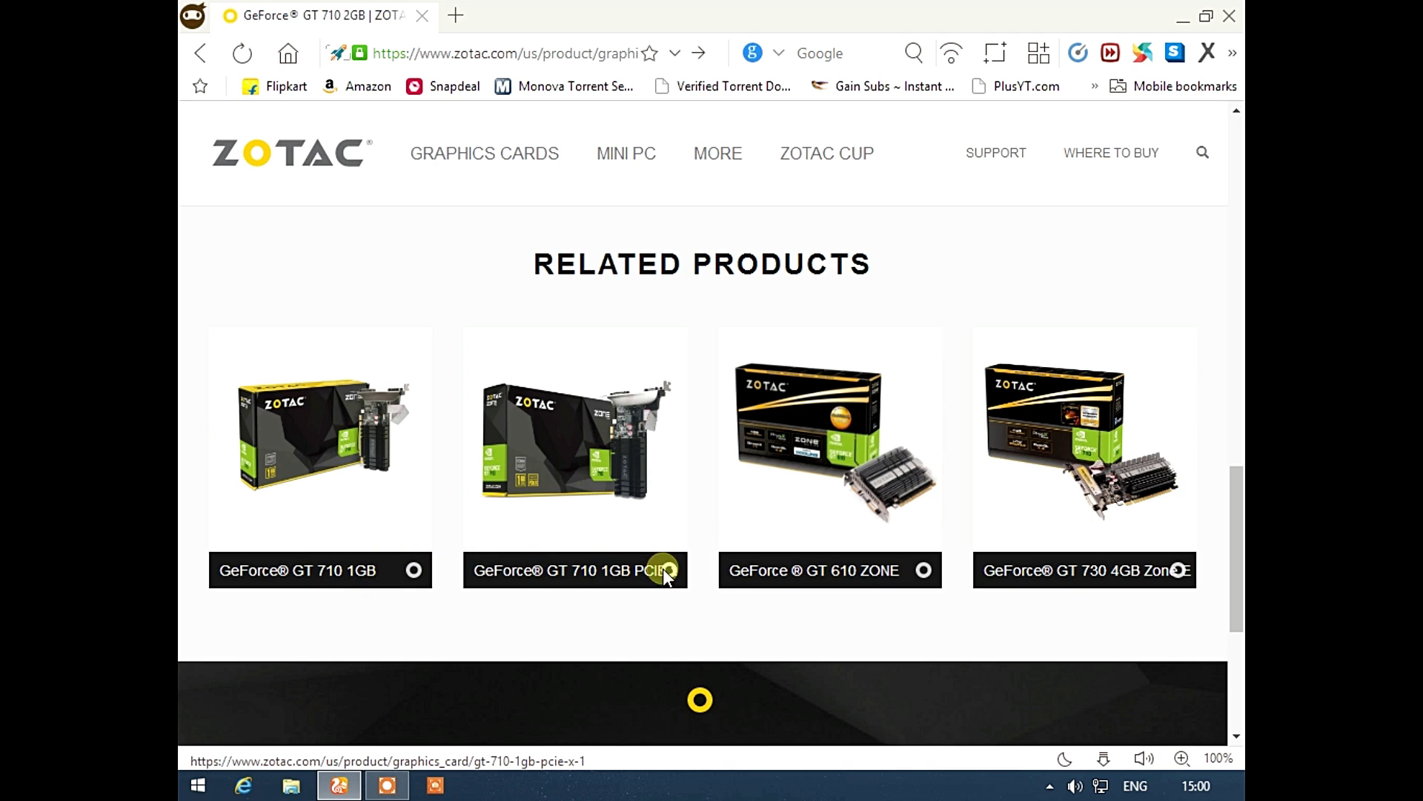
{"action": "scroll", "coordinate": [671, 389], "scroll_direction": "up", "scroll_amount": 4}
{"action": "scroll", "coordinate": [670, 389], "scroll_direction": "up", "scroll_amount": 10}
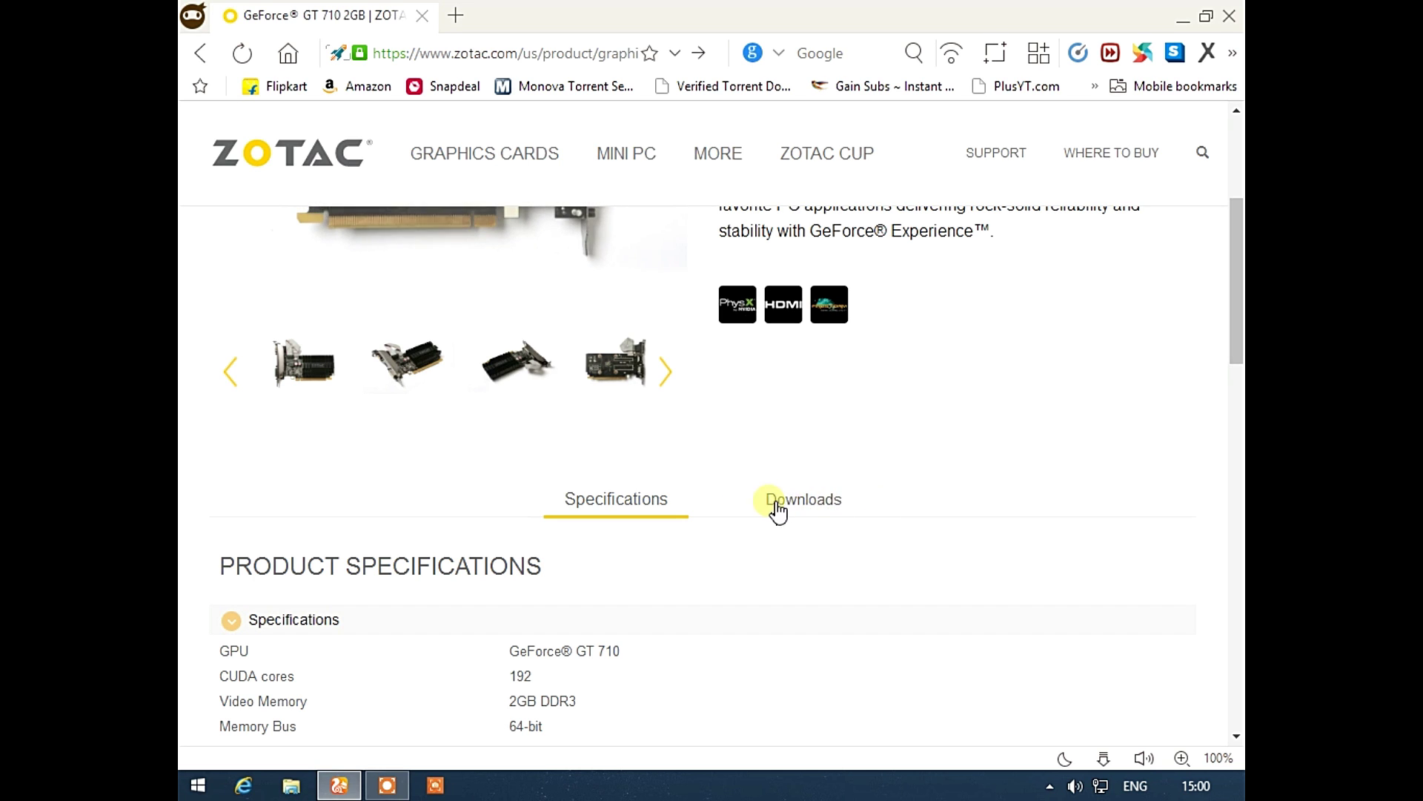
{"action": "left_click", "coordinate": [805, 510]}
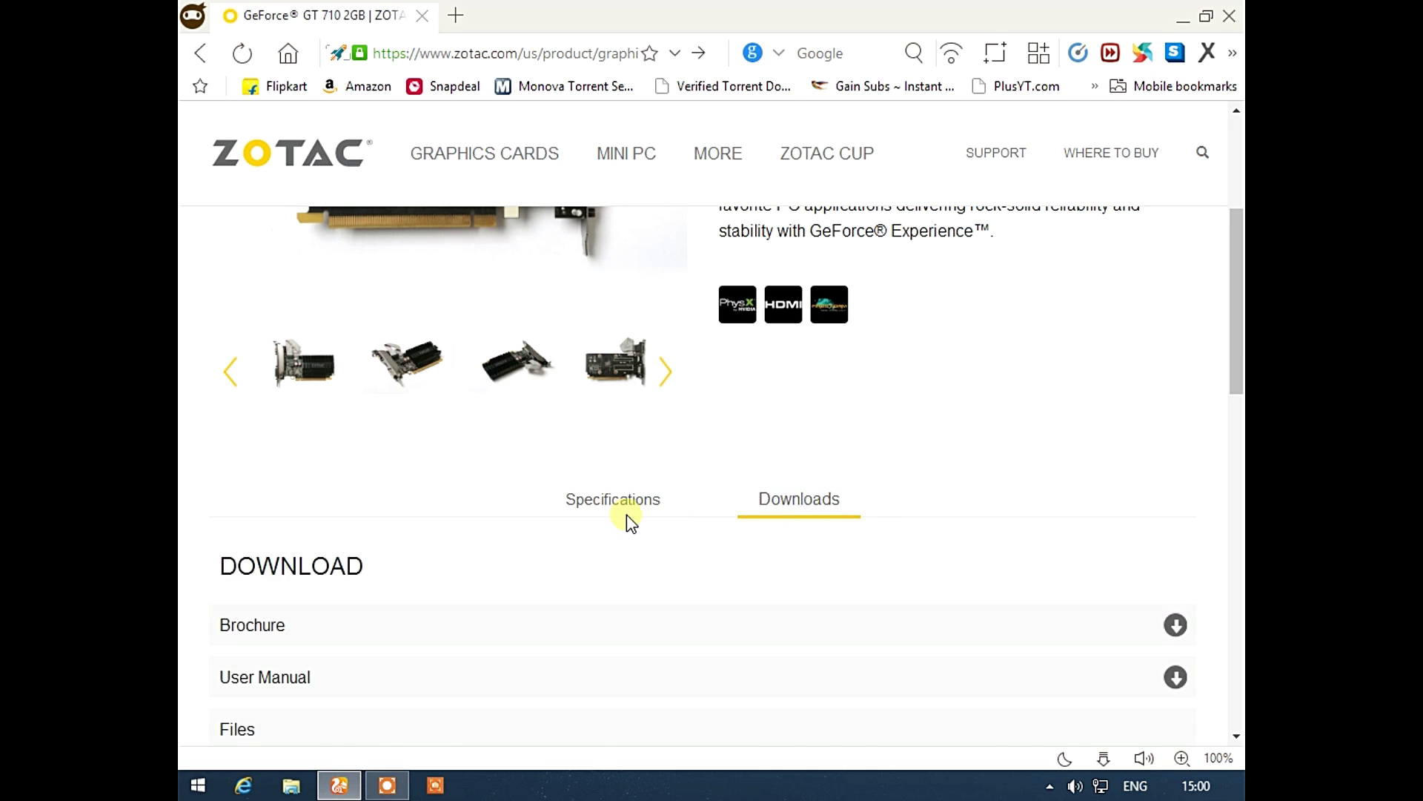
{"action": "scroll", "coordinate": [593, 512], "scroll_direction": "down", "scroll_amount": 4}
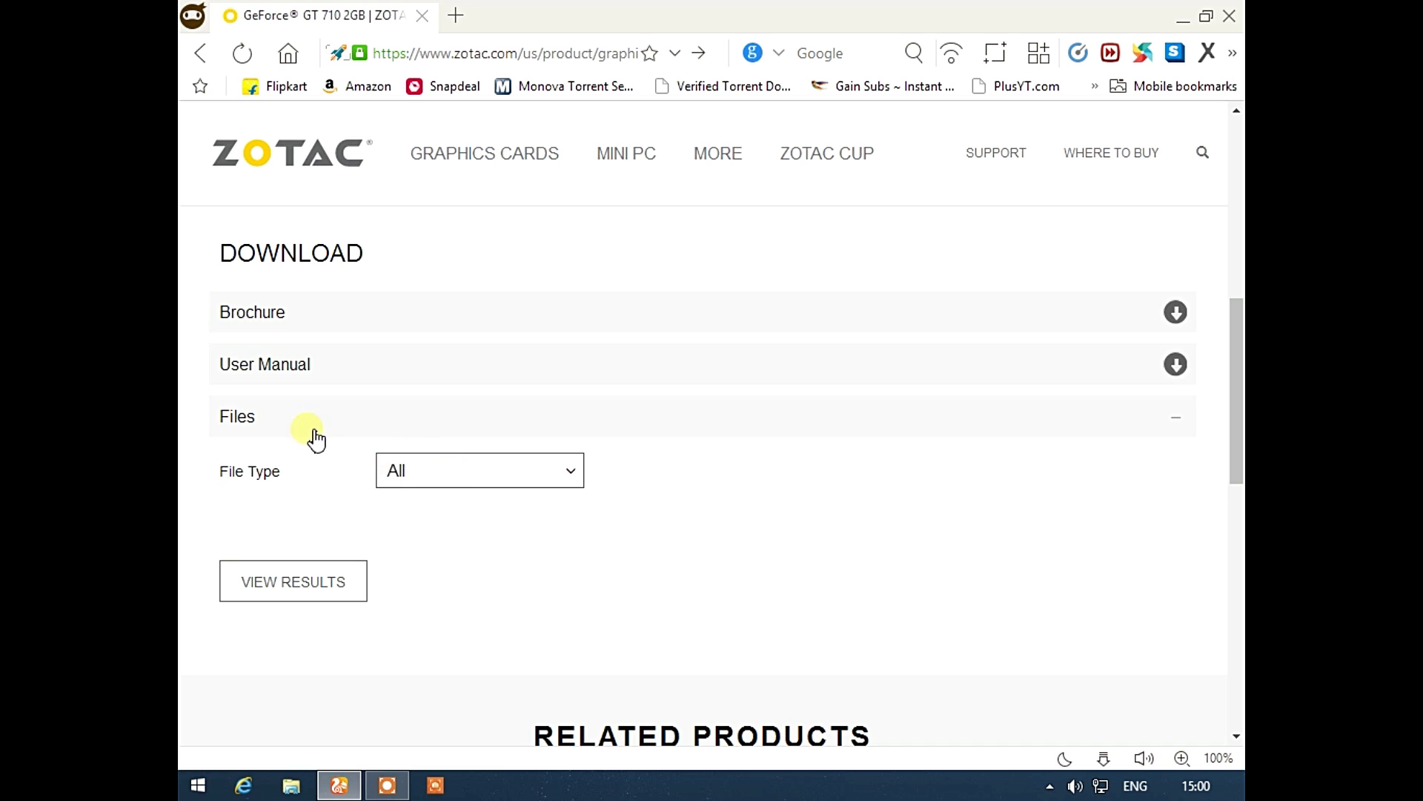
Filter the download files by the Software/Driver type with the OS left at Any, and view the results.
{"action": "left_click", "coordinate": [582, 480]}
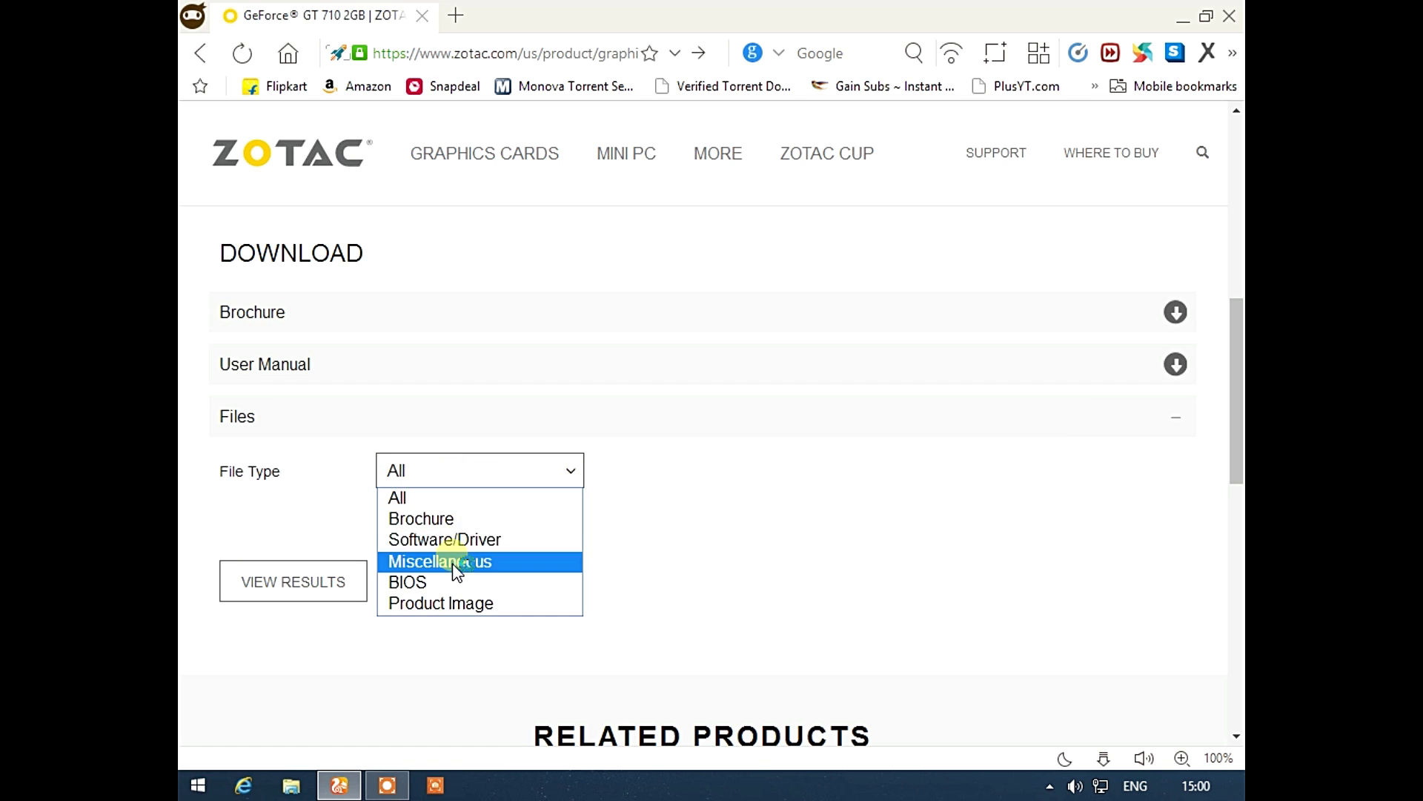
{"action": "left_click", "coordinate": [474, 540]}
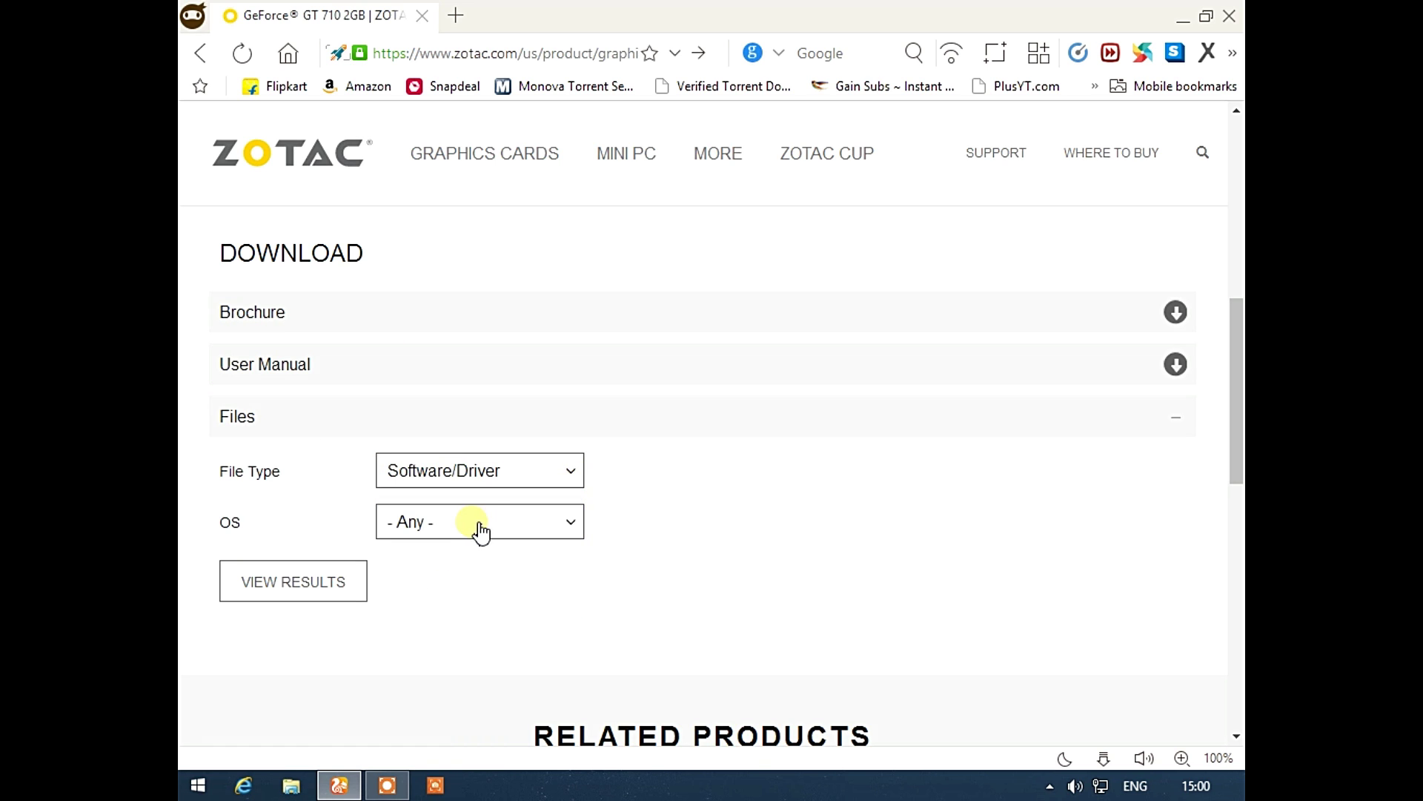
{"action": "left_click", "coordinate": [478, 529]}
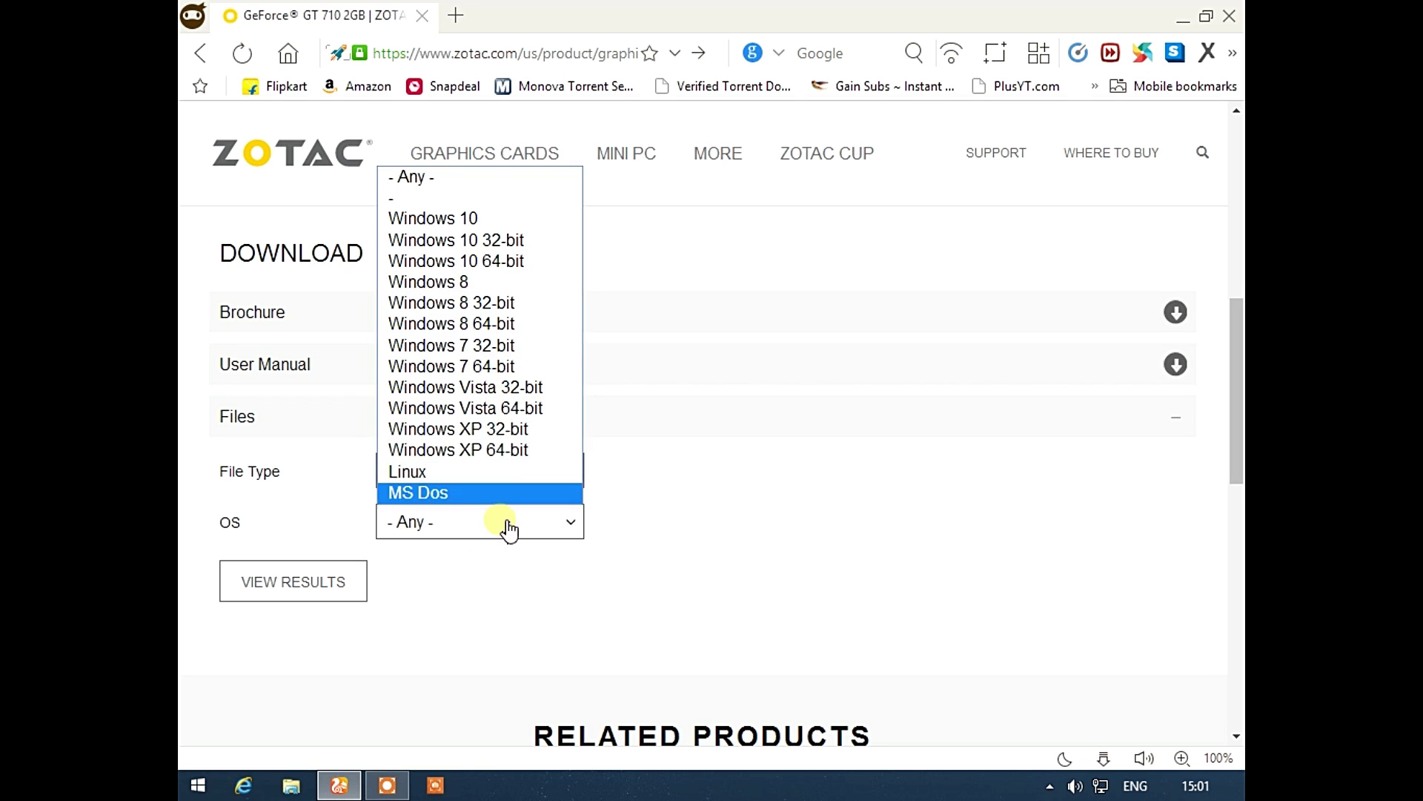
{"action": "left_click", "coordinate": [630, 579]}
{"action": "left_click", "coordinate": [324, 593]}
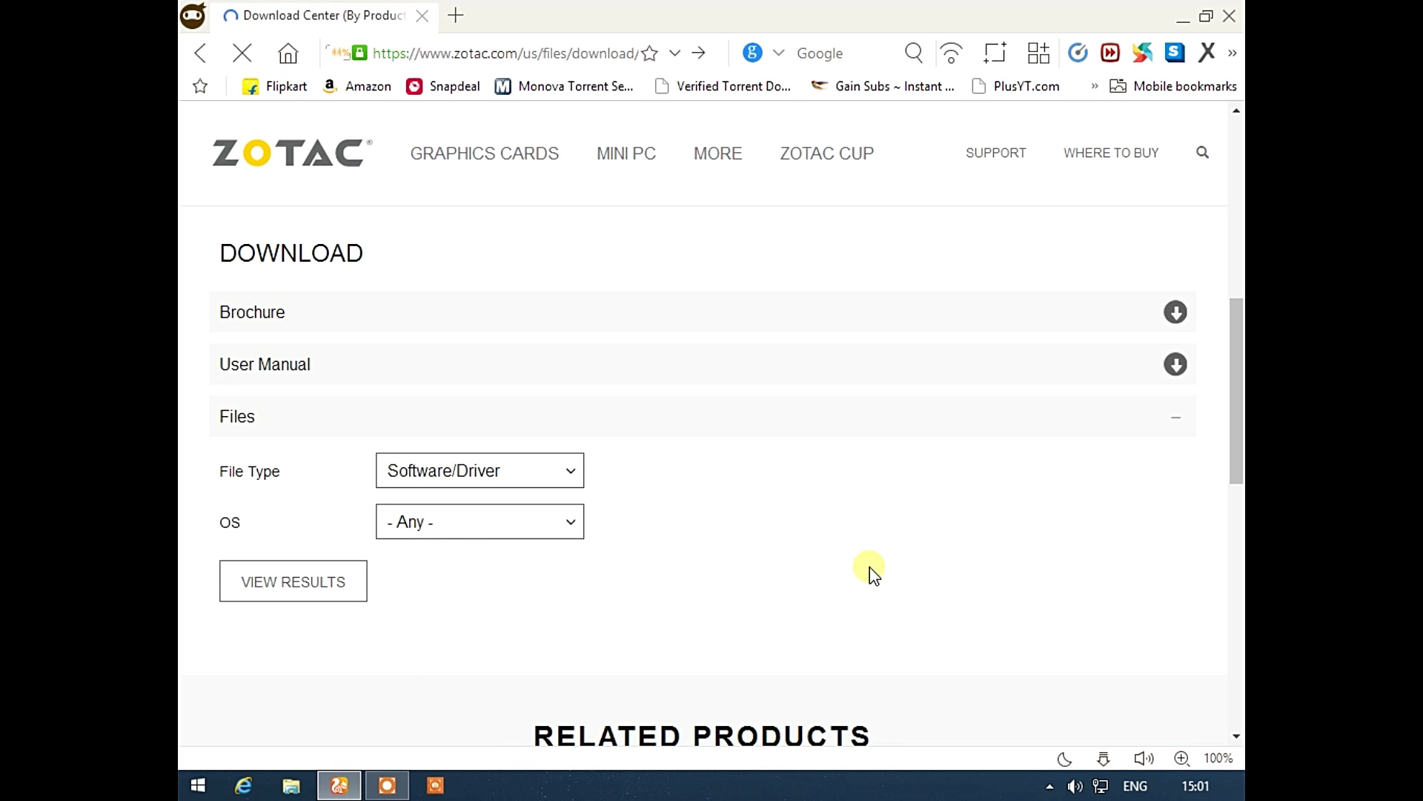
Examine the 376.33 graphics drivers offered for each Windows version and bitness, and close the browser.
{"action": "scroll", "coordinate": [651, 514], "scroll_direction": "down", "scroll_amount": 2}
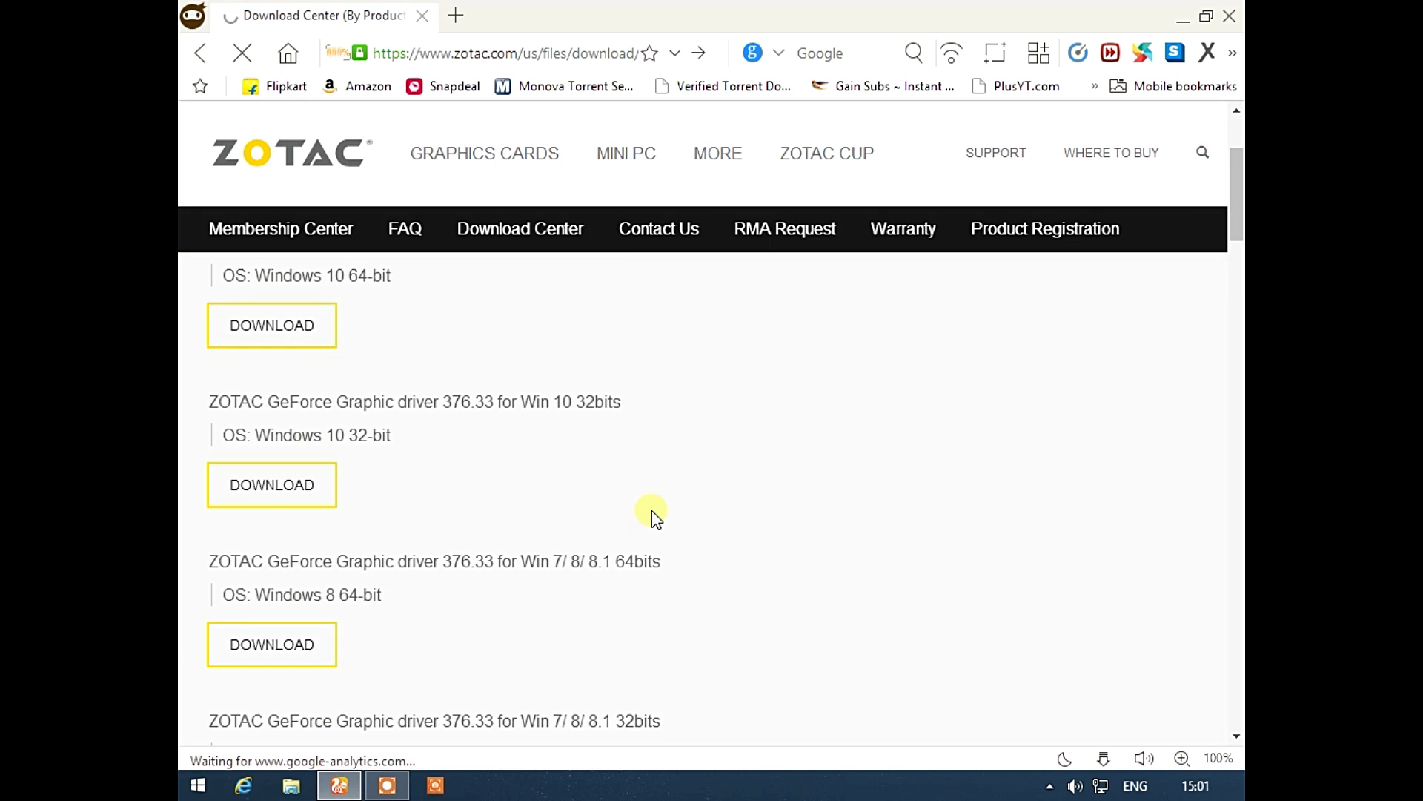
{"action": "scroll", "coordinate": [394, 467], "scroll_direction": "up", "scroll_amount": 1}
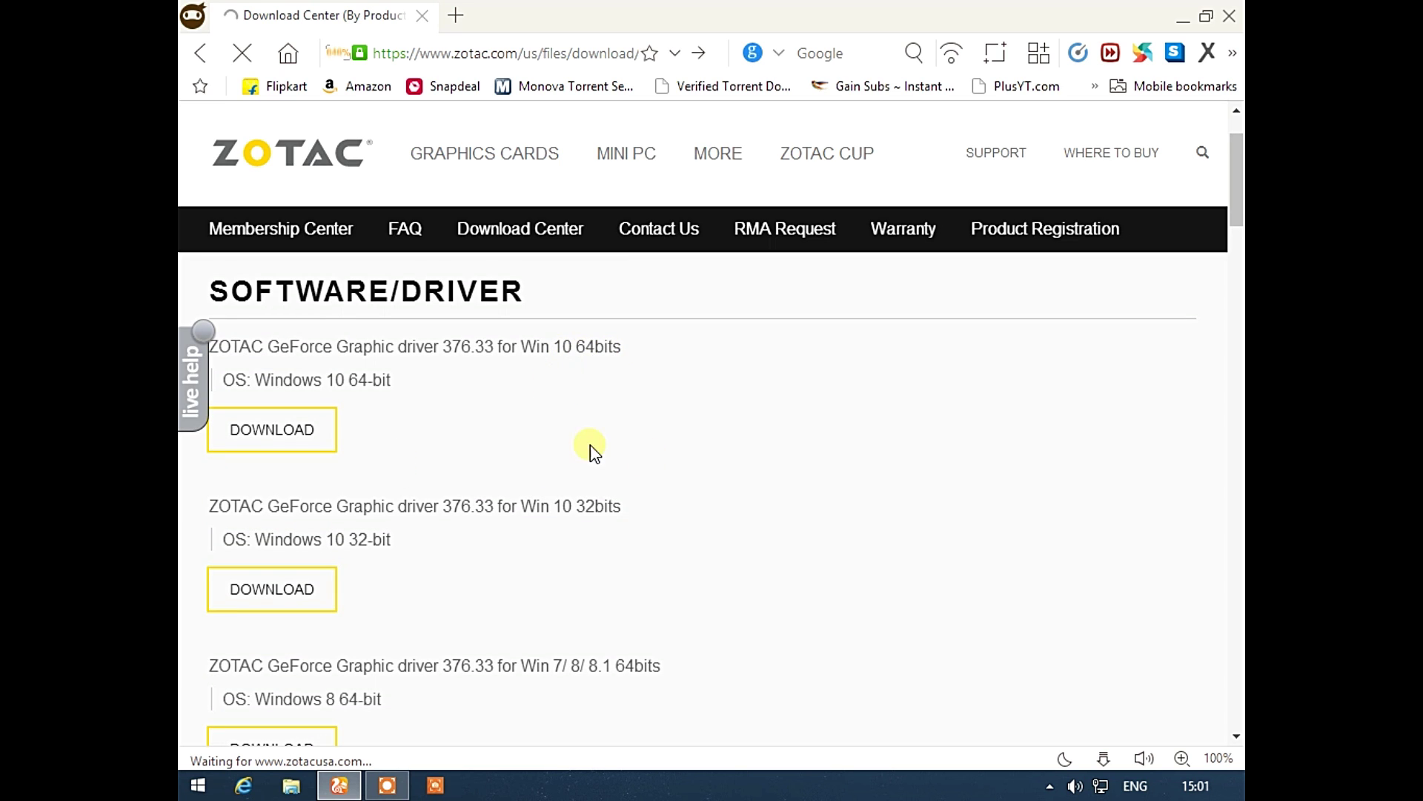
{"action": "scroll", "coordinate": [767, 525], "scroll_direction": "down", "scroll_amount": 1}
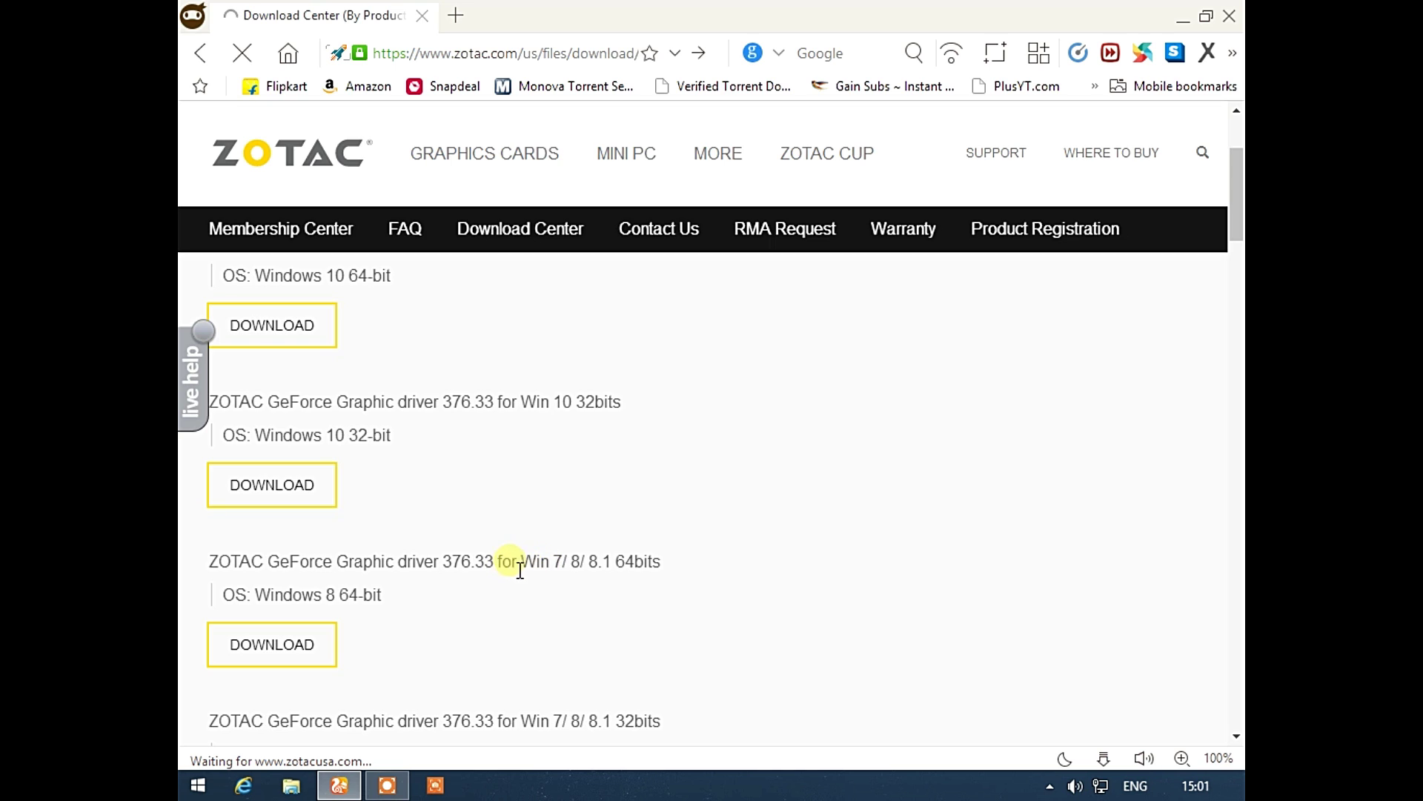
{"action": "left_click_drag", "start_coordinate": [501, 570], "coordinate": [662, 571]}
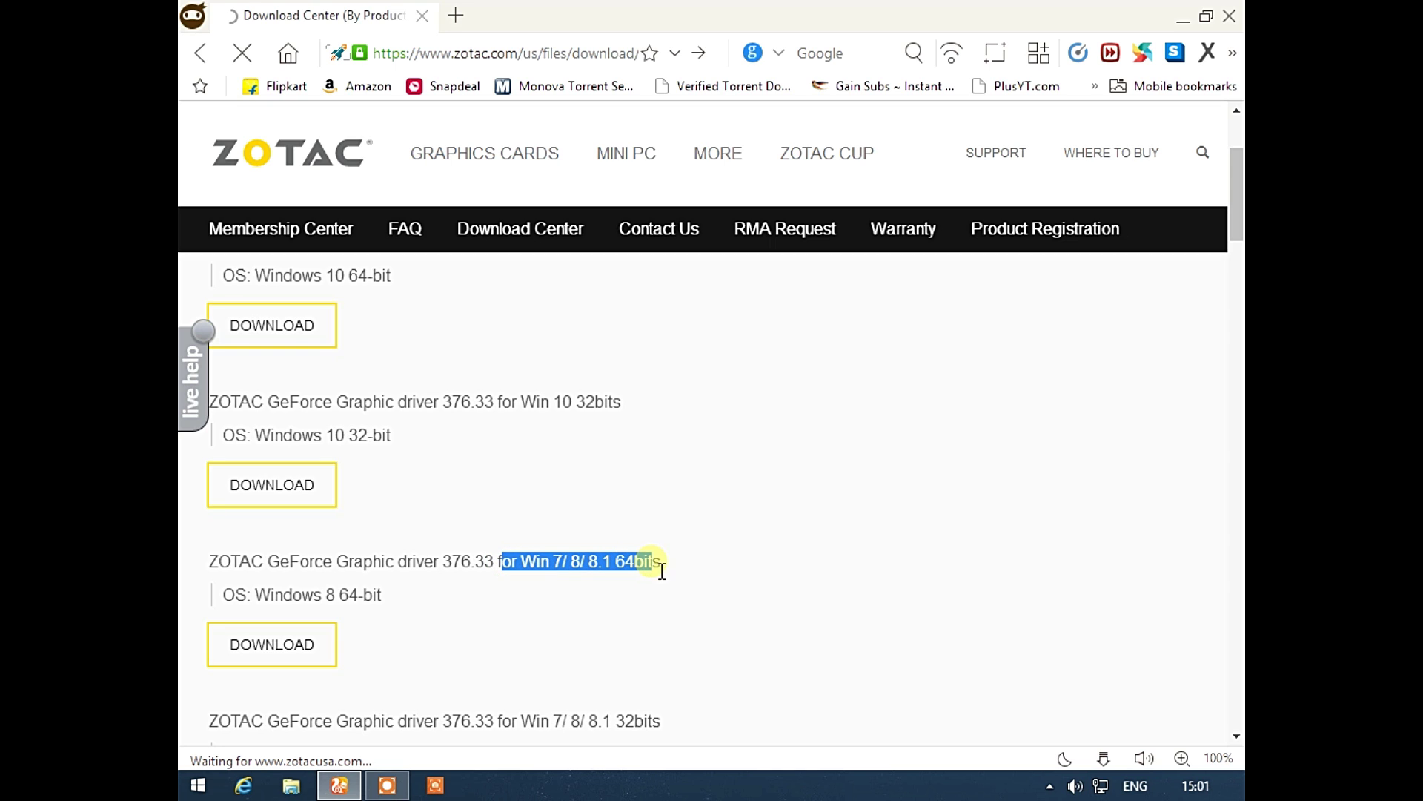
{"action": "left_click", "coordinate": [580, 594]}
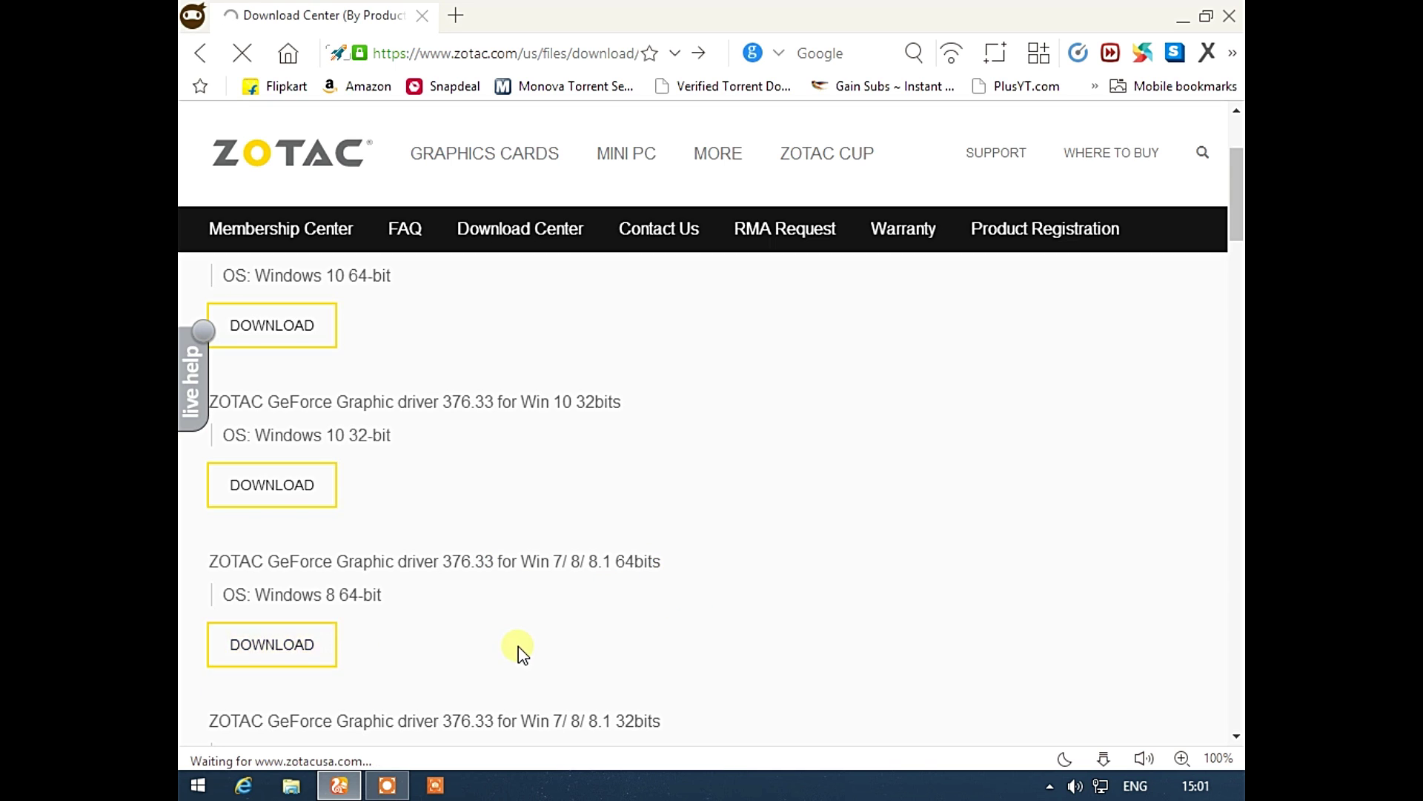
{"action": "scroll", "coordinate": [280, 634], "scroll_direction": "down", "scroll_amount": 1}
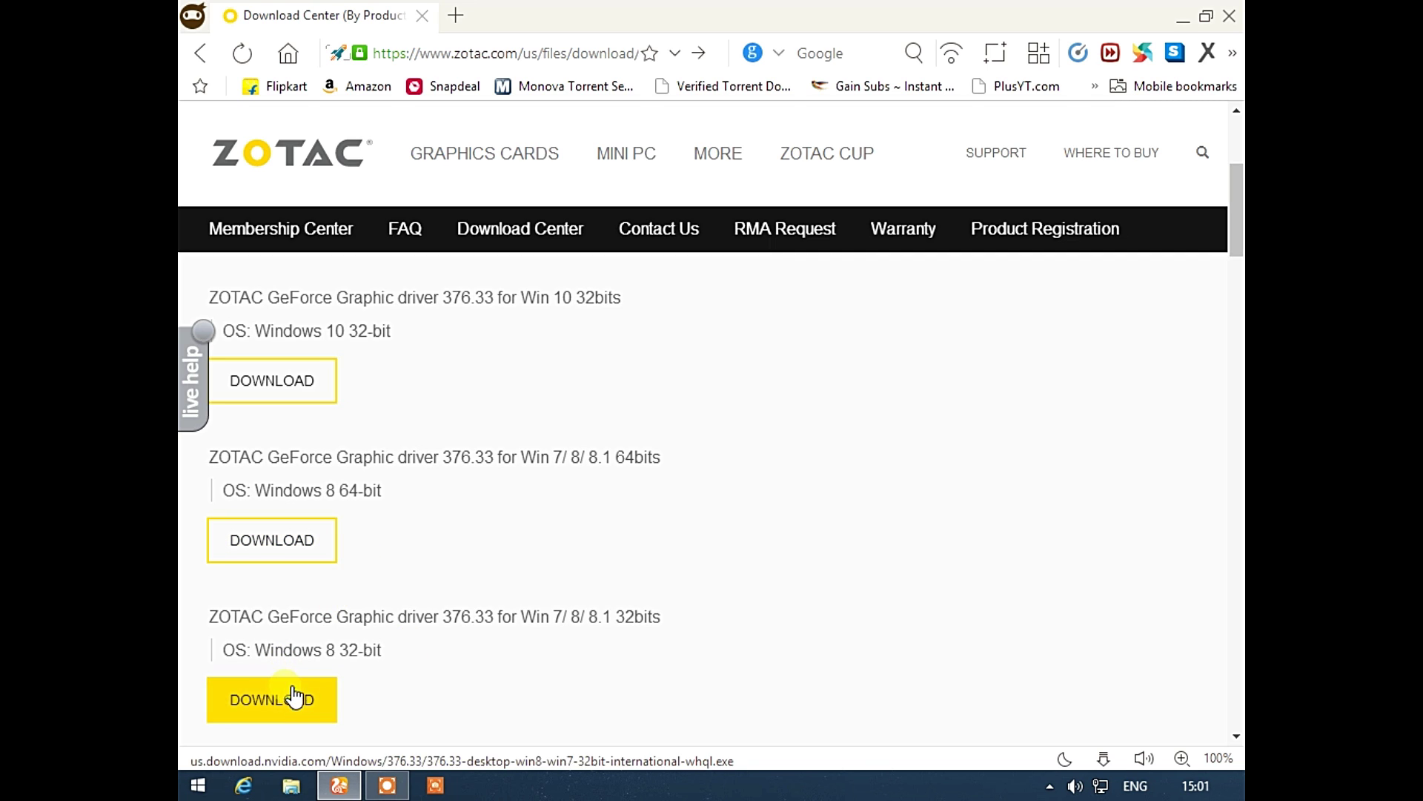
{"action": "left_click", "coordinate": [1202, 152]}
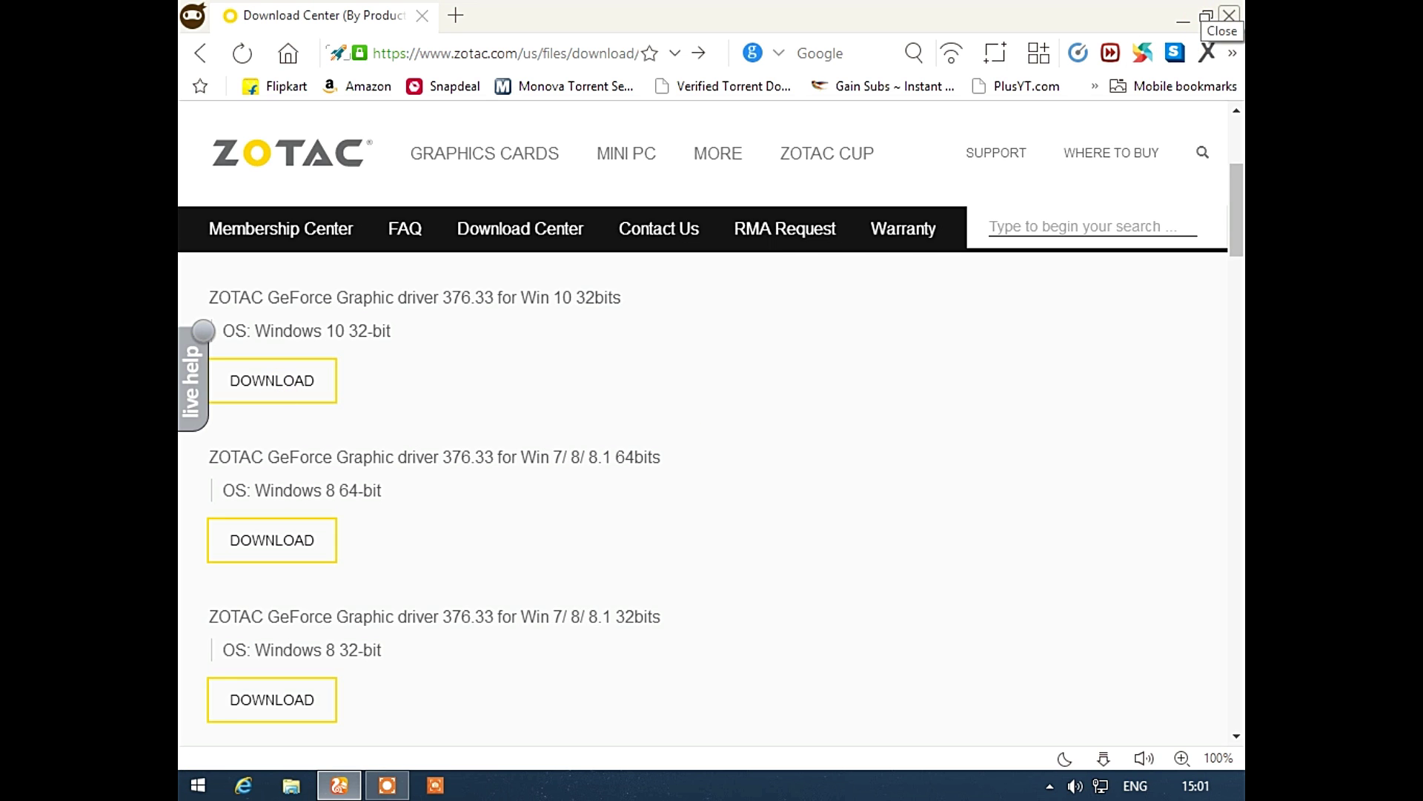
{"action": "left_click", "coordinate": [1228, 14]}
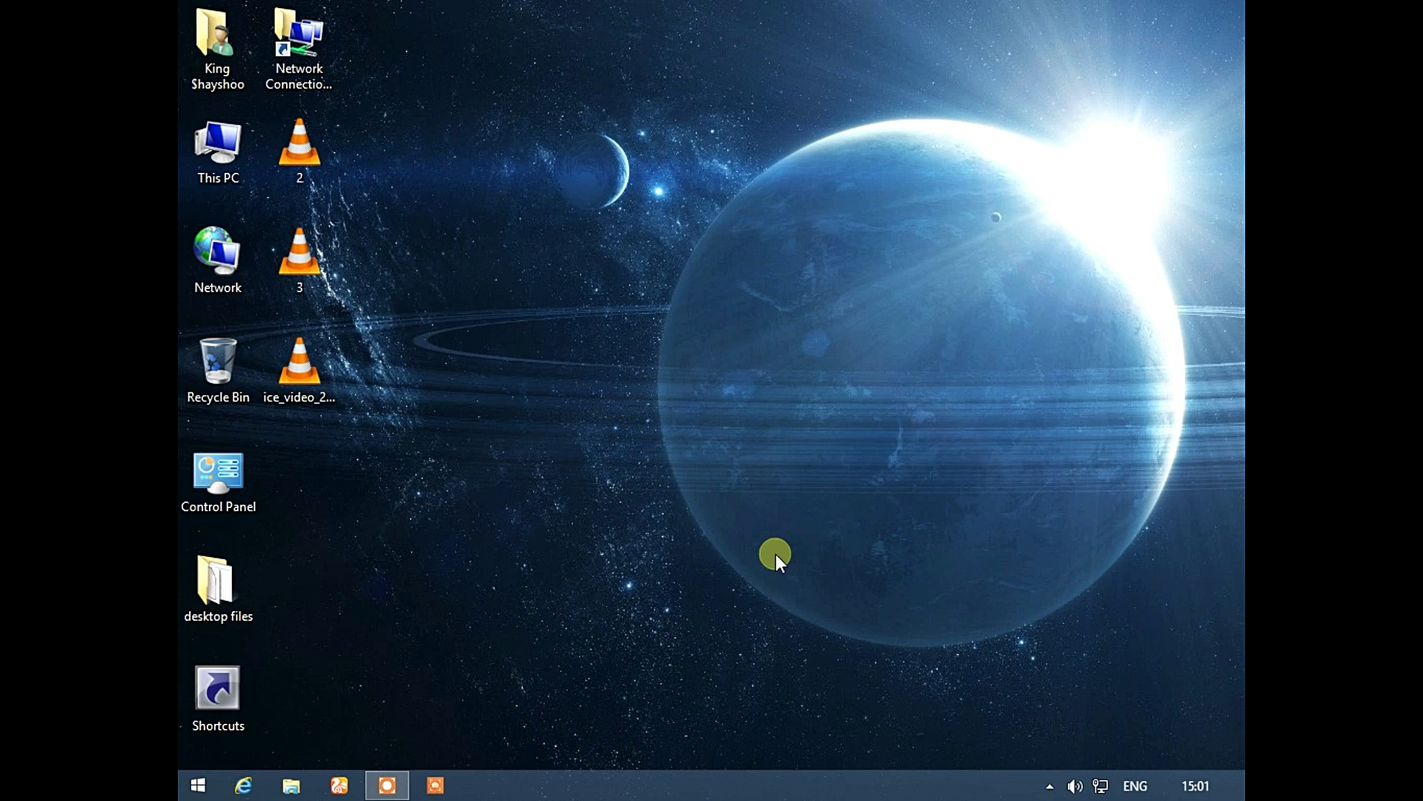
Switch to File Explorer, highlight the 32-bit and 64-bit 376.33 driver installers in the Programs folder, and minimize the window.
{"action": "left_click", "coordinate": [290, 784]}
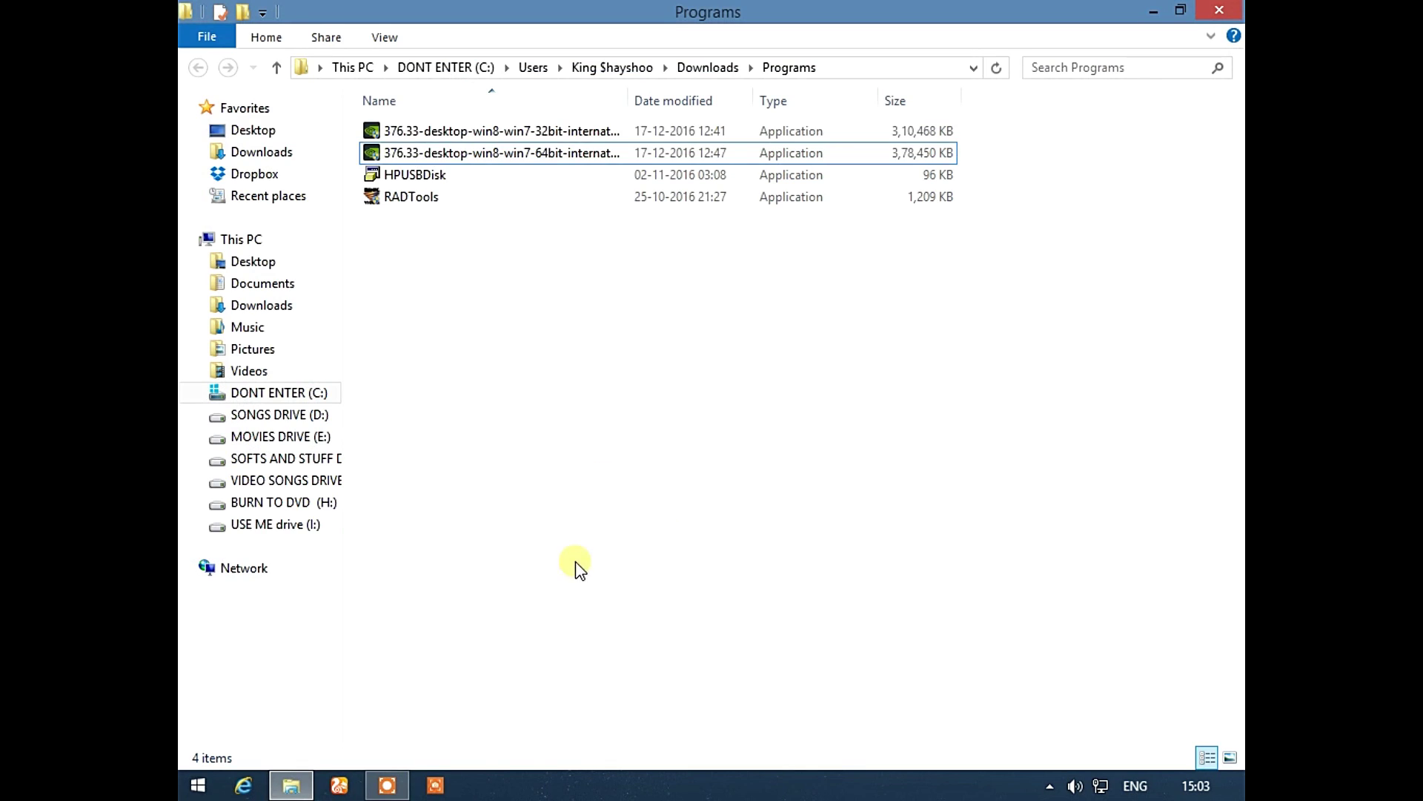
{"action": "left_click", "coordinate": [541, 150]}
{"action": "left_click", "coordinate": [415, 134], "text": "ctrl"}
{"action": "left_click", "coordinate": [1038, 144]}
{"action": "left_click", "coordinate": [1159, 11]}
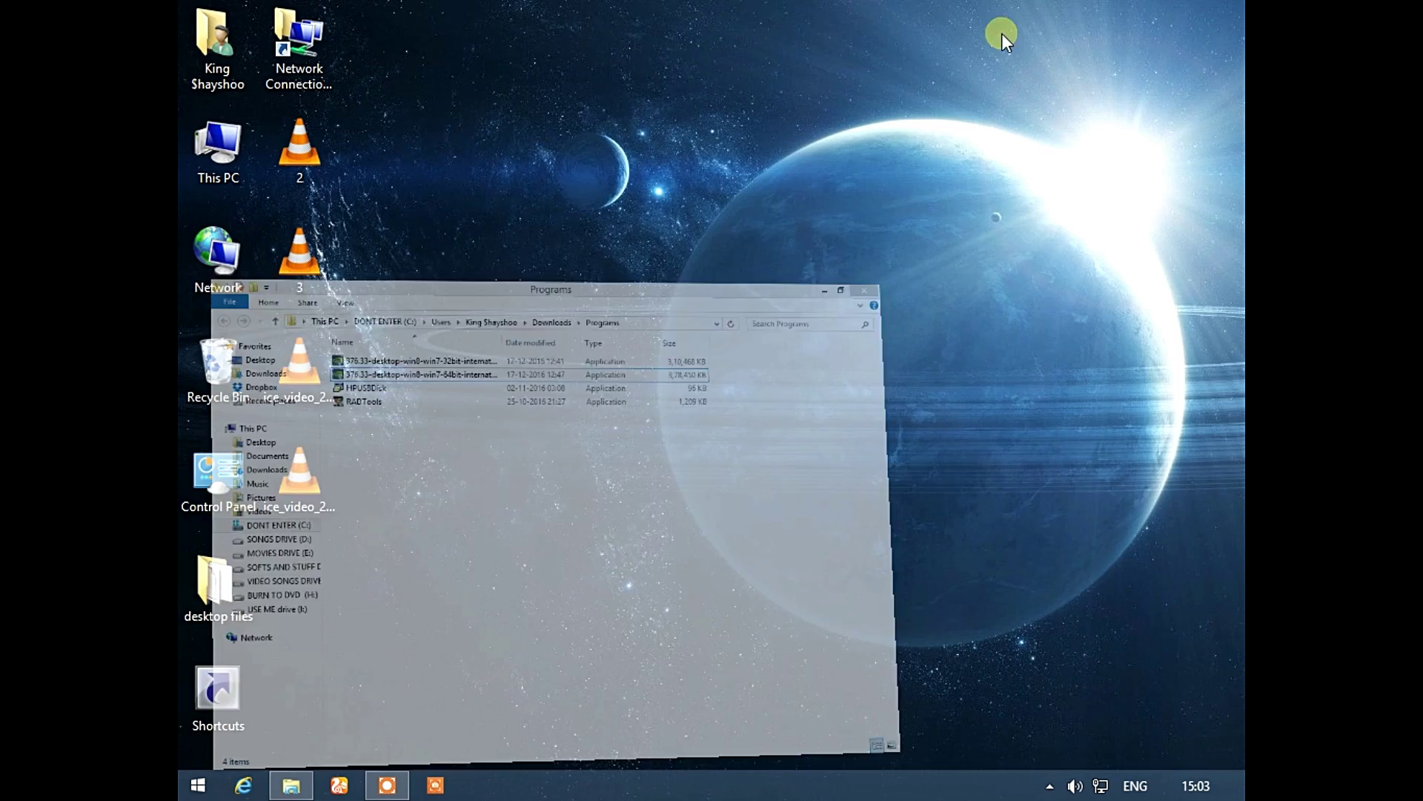
Check the Windows system type in the properties of This PC and close the System window.
{"action": "right_click", "coordinate": [200, 152]}
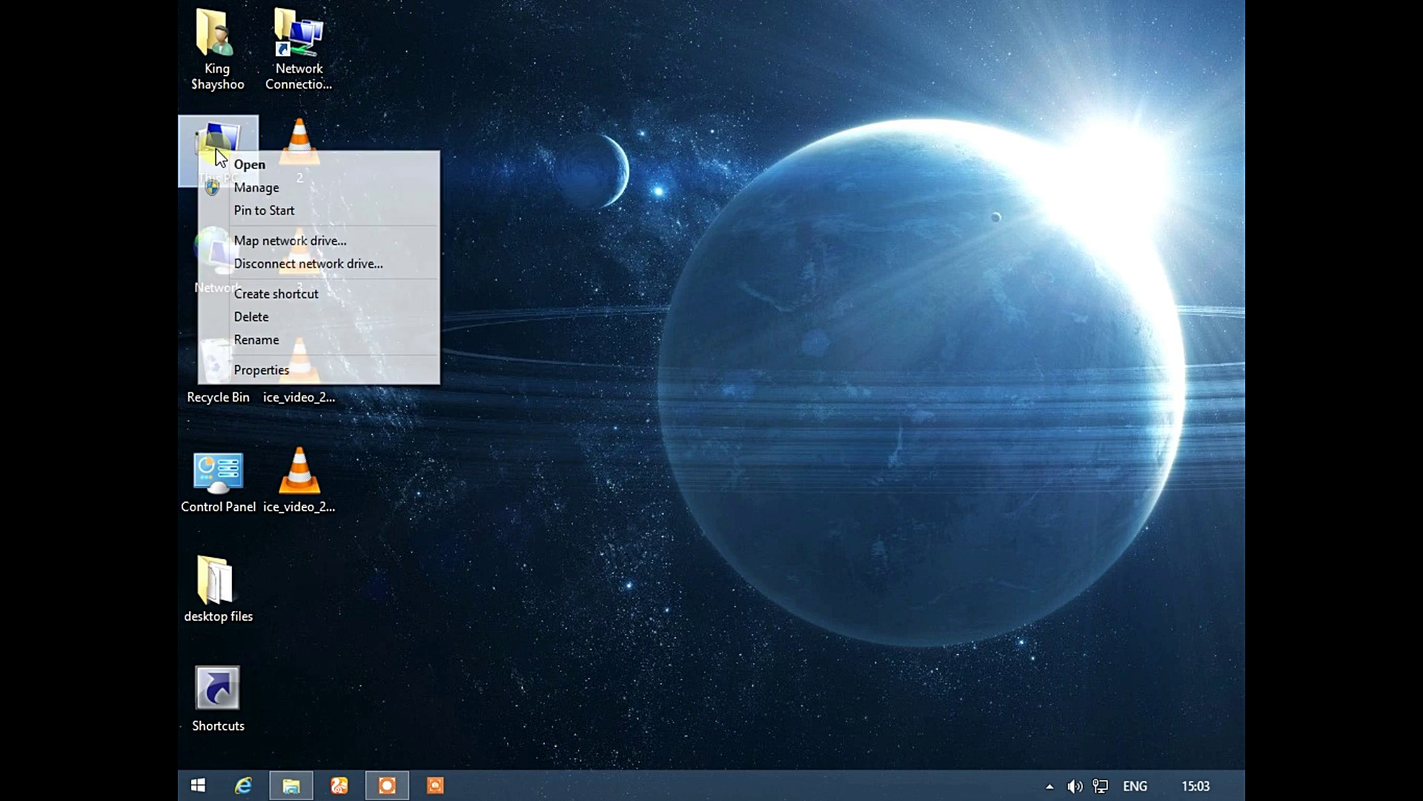
{"action": "left_click", "coordinate": [267, 369]}
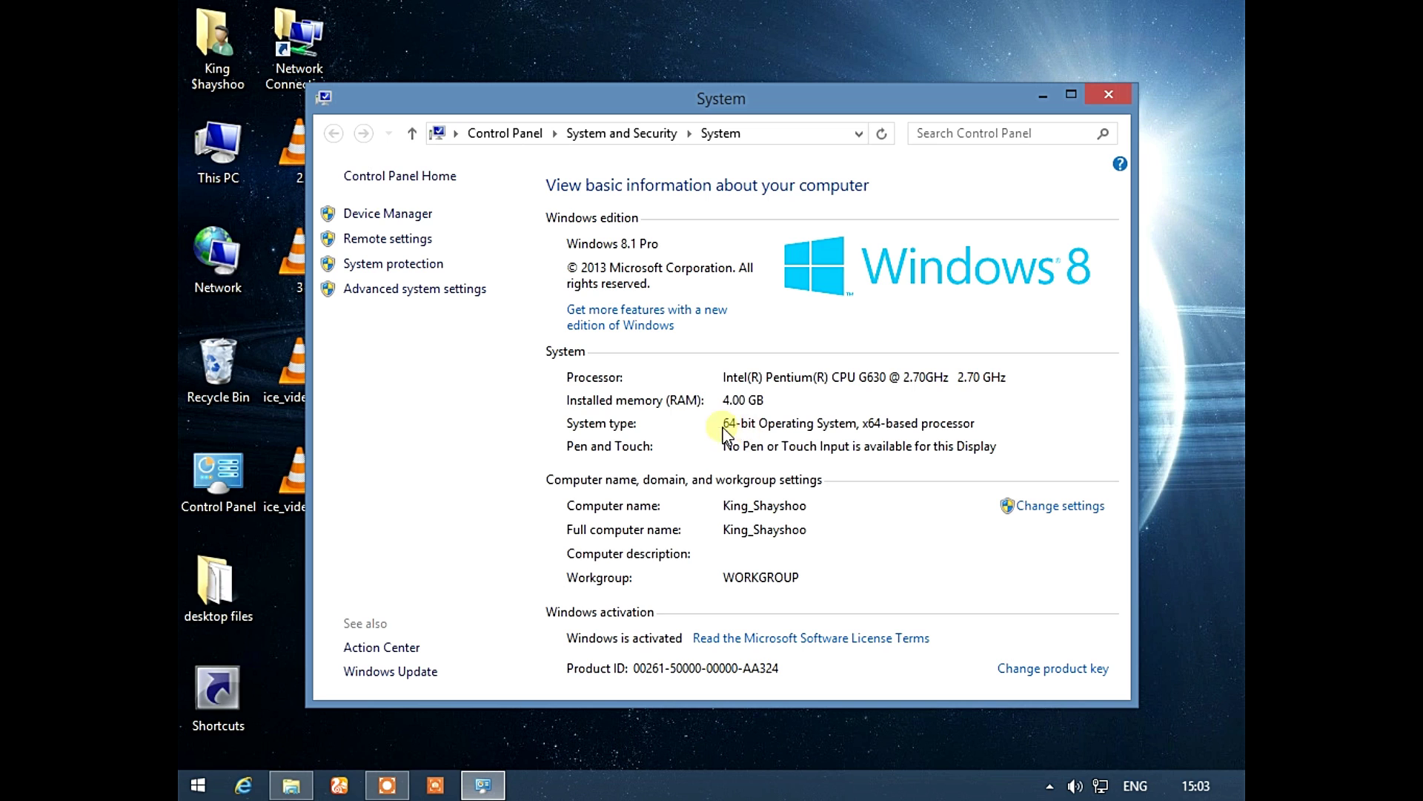
{"action": "left_click", "coordinate": [1108, 95]}
Return to the Programs folder, inspect the available actions for the 64-bit 376.33 installer, and dismiss them without choosing any.
{"action": "left_click", "coordinate": [293, 790]}
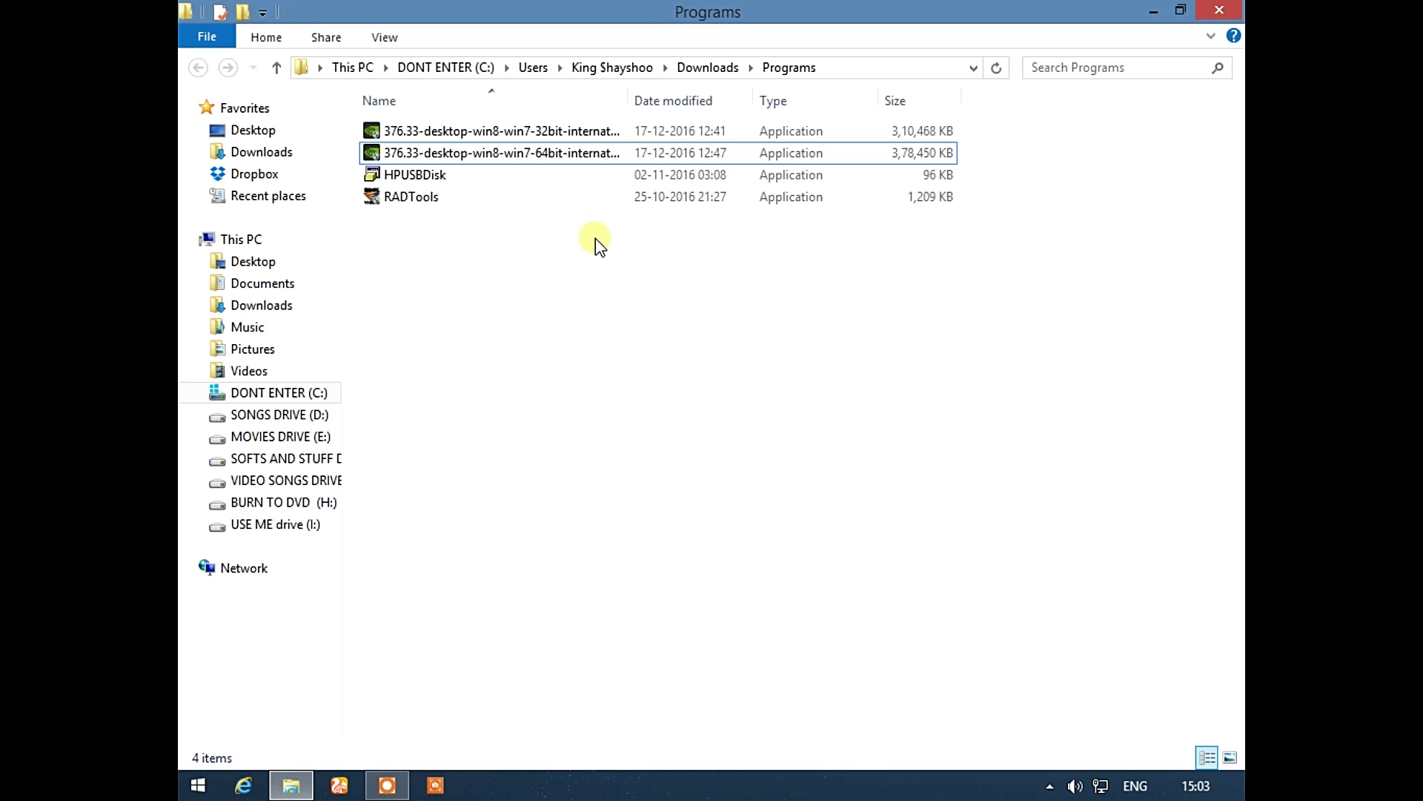
{"action": "left_click", "coordinate": [549, 151]}
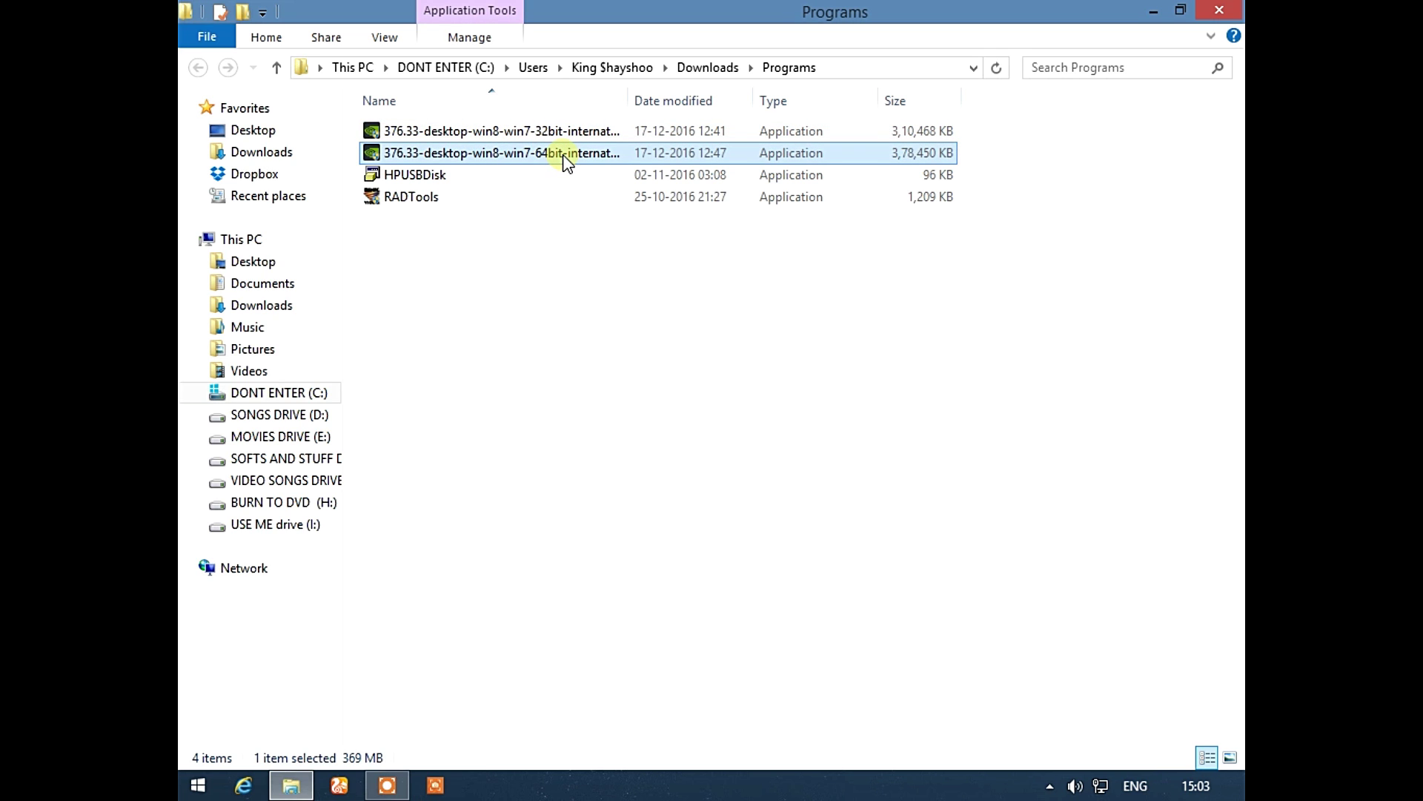
{"action": "right_click", "coordinate": [562, 154]}
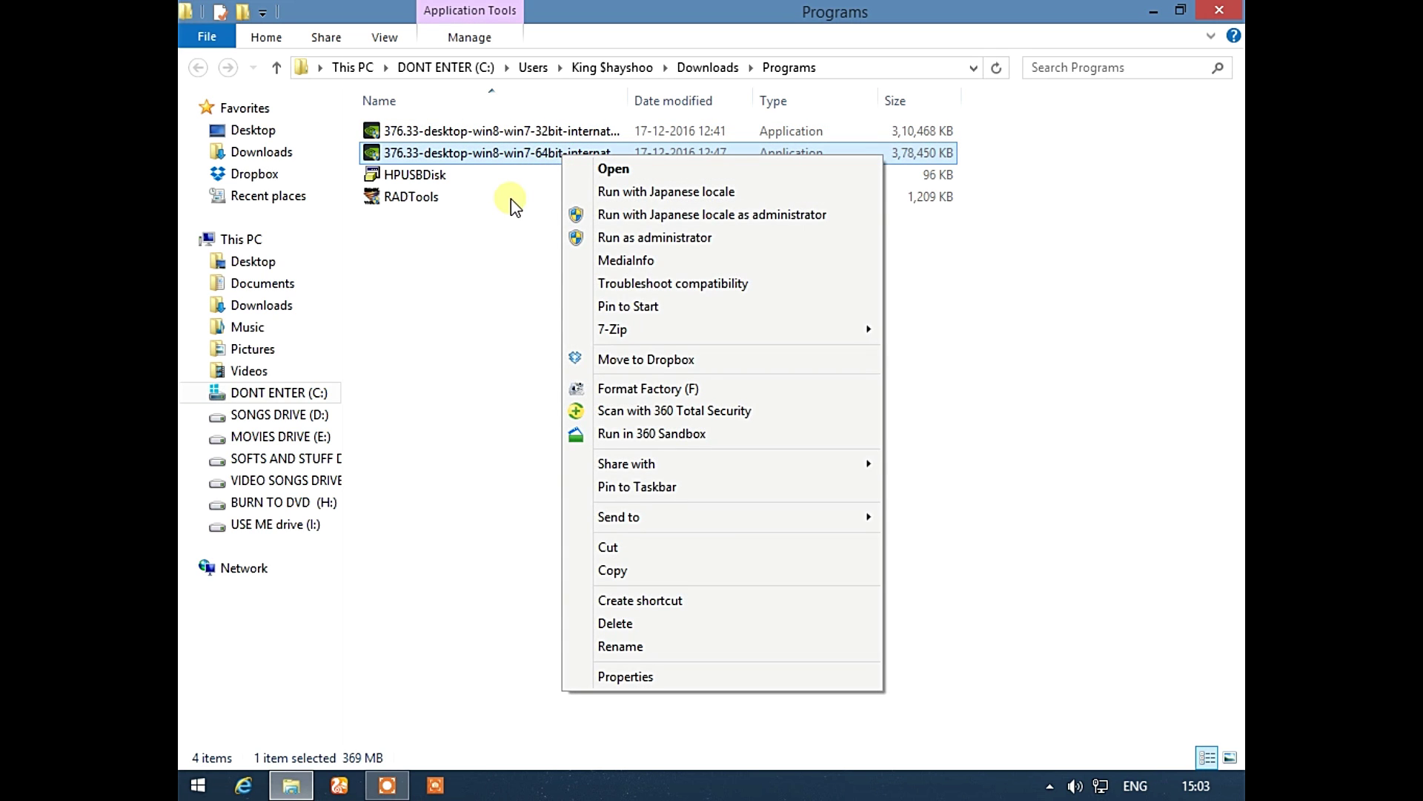
{"action": "left_click", "coordinate": [511, 199]}
{"action": "left_click", "coordinate": [564, 308]}
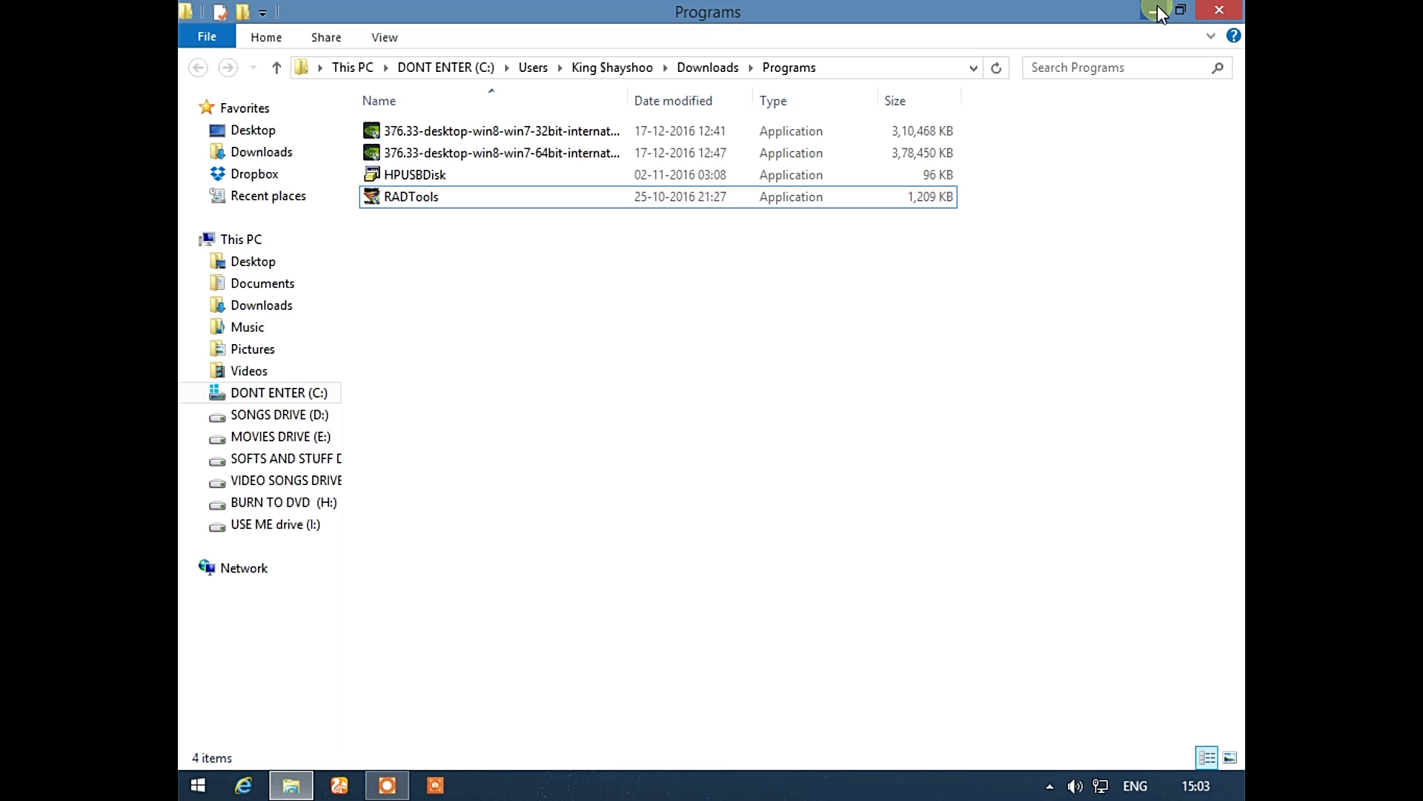
Run DXDIAG, check the display adapter and driver details, and exit the DirectX Diagnostic Tool.
{"action": "right_click", "coordinate": [197, 785]}
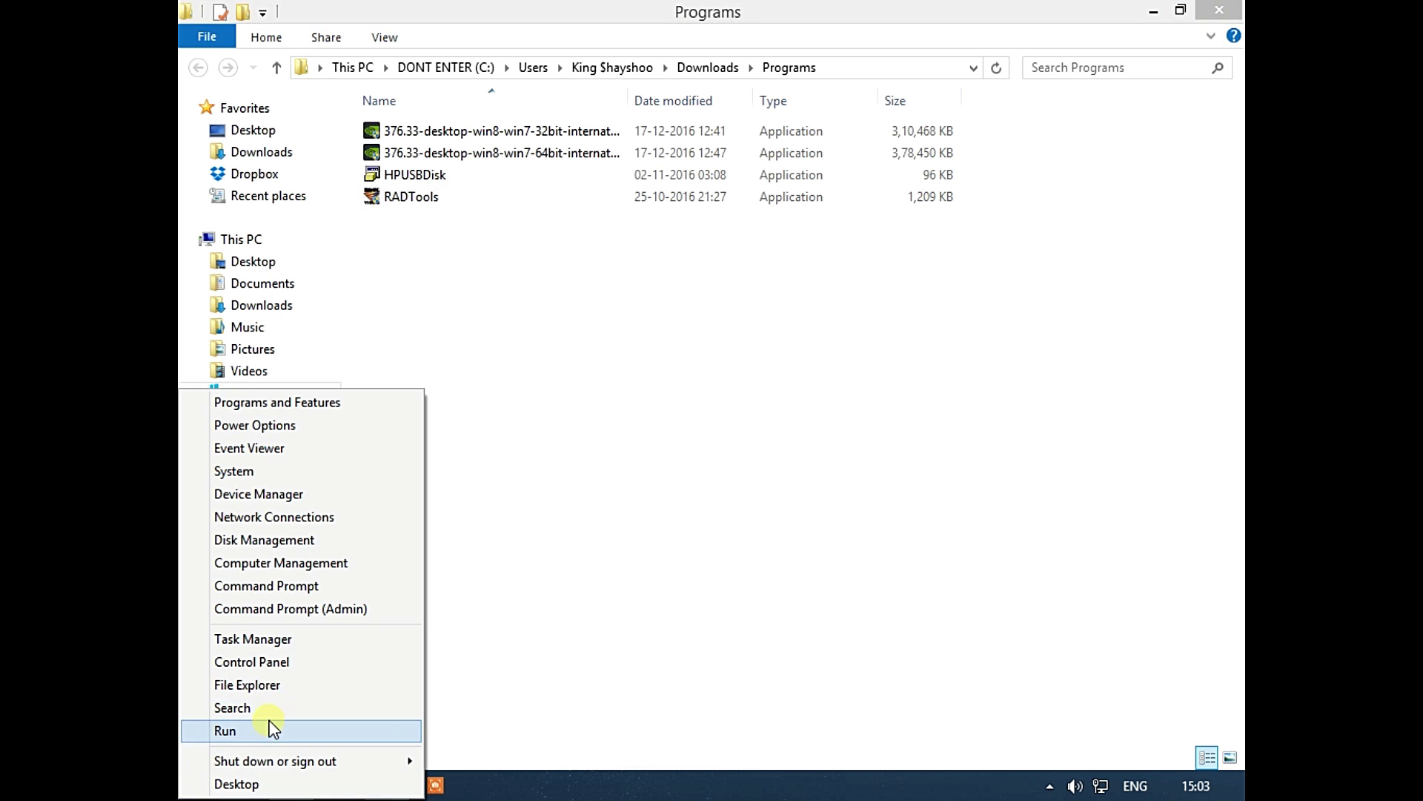
{"action": "left_click", "coordinate": [254, 731]}
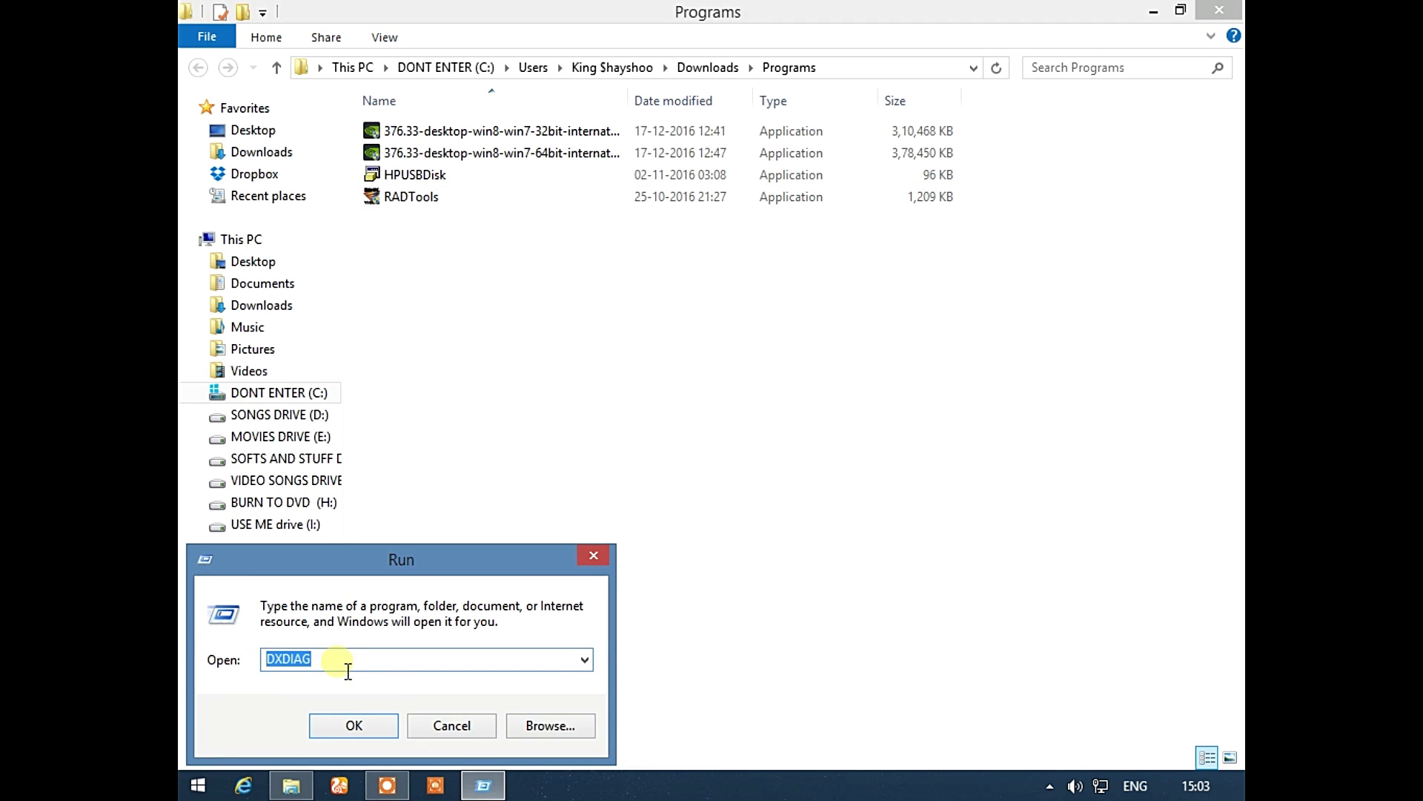
{"action": "left_click", "coordinate": [356, 724]}
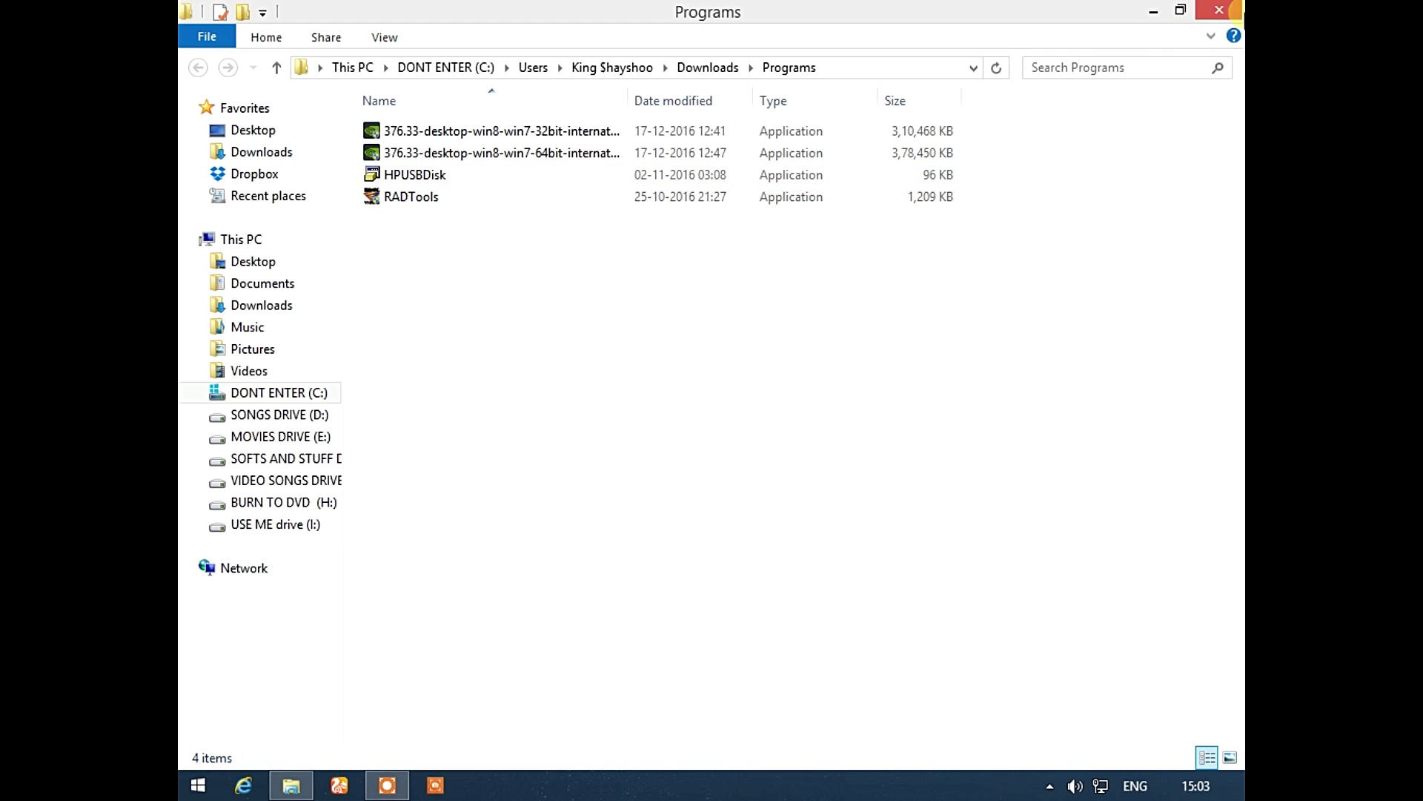
{"action": "left_click", "coordinate": [420, 158]}
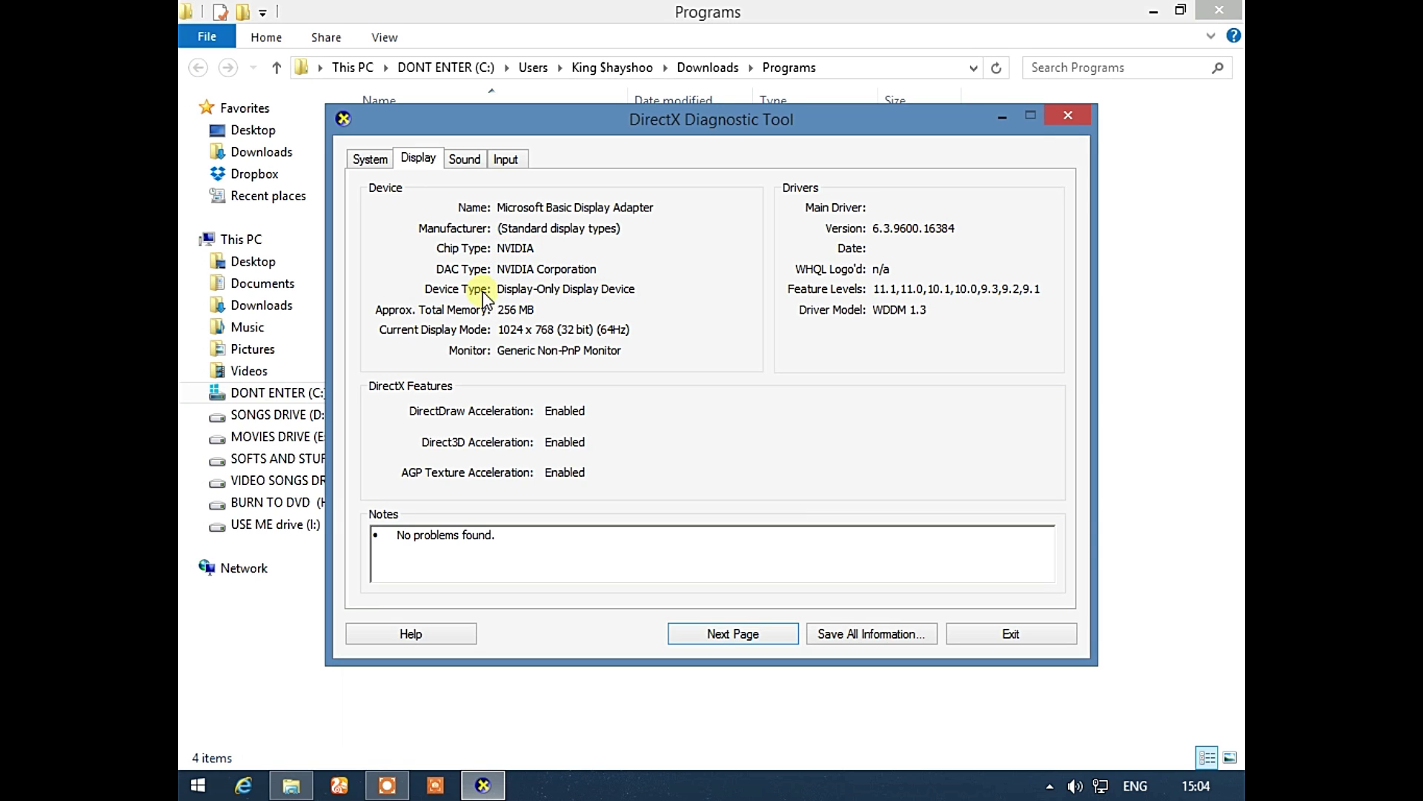
{"action": "left_click", "coordinate": [1026, 634]}
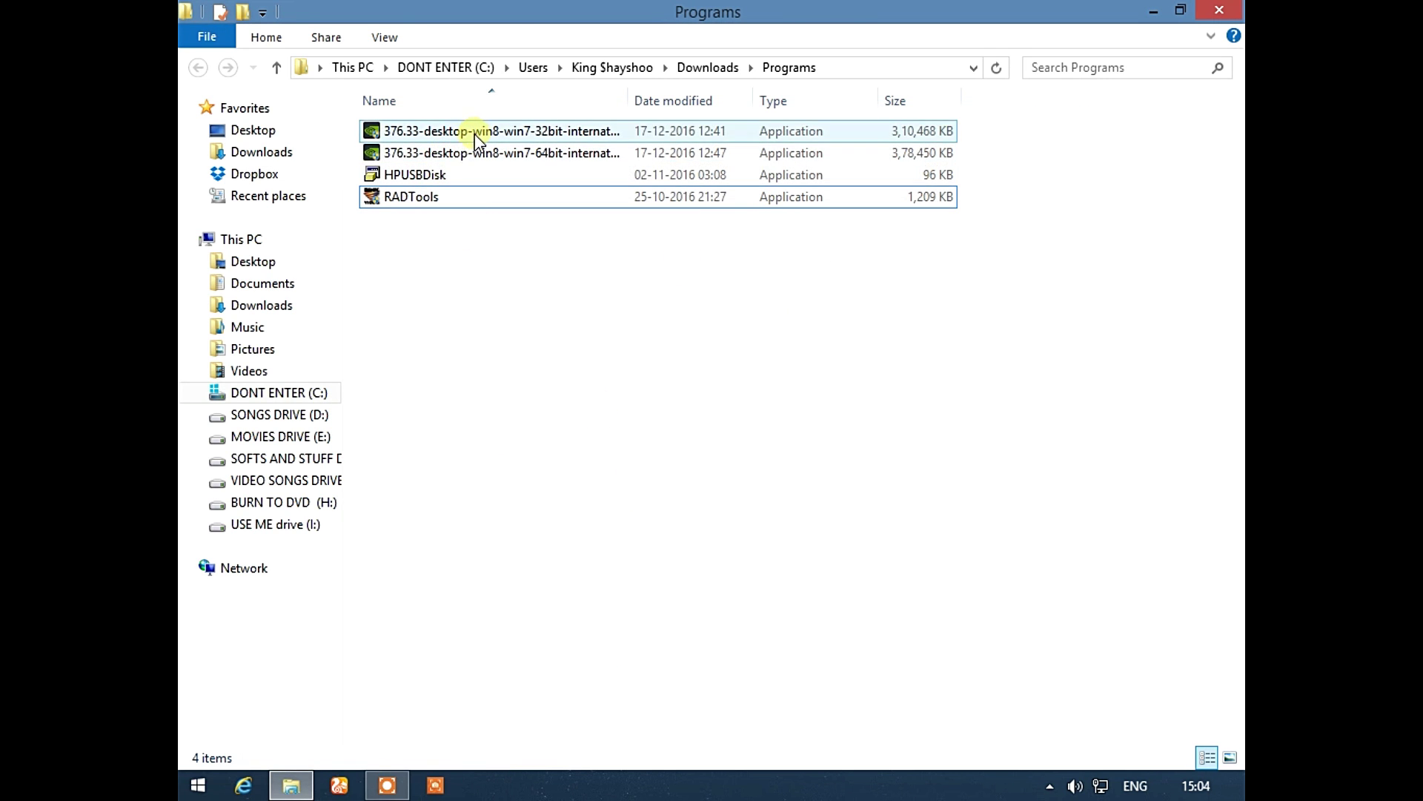
Start the 64-bit 376.33 driver installer with the default extraction path and accept the NVIDIA software license agreement.
{"action": "right_click", "coordinate": [461, 153]}
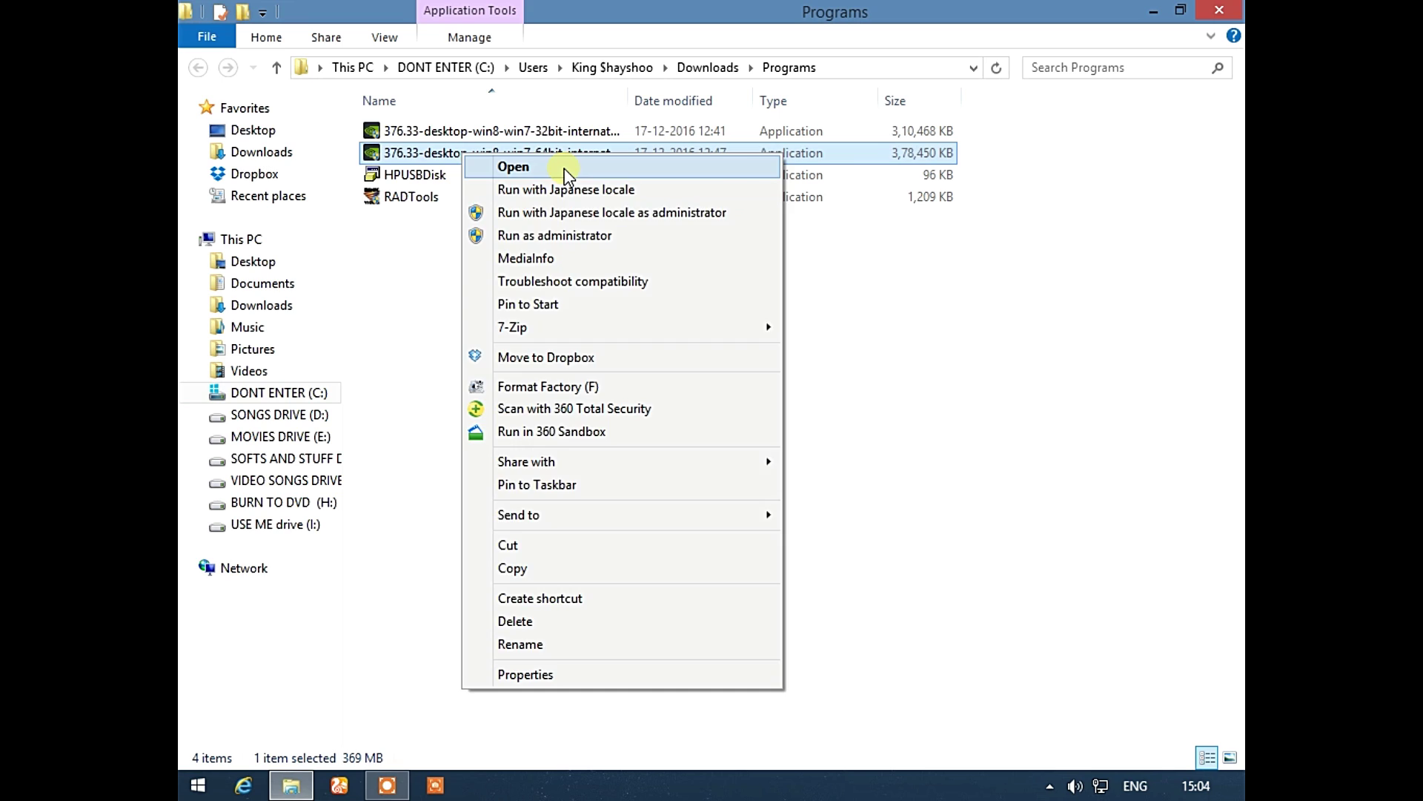
{"action": "left_click", "coordinate": [565, 169]}
{"action": "mouse_move", "coordinate": [1237, 18]}
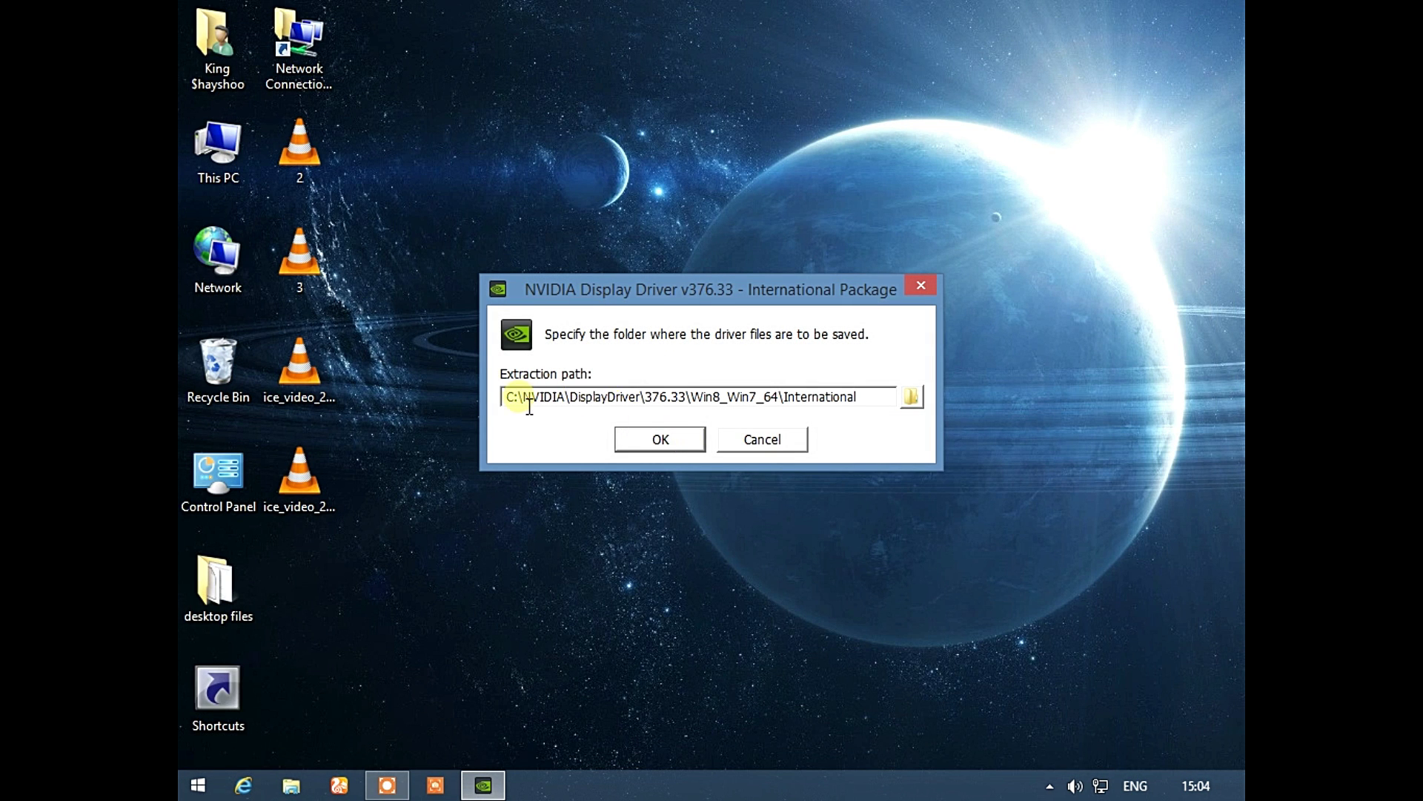
{"action": "left_click", "coordinate": [680, 439]}
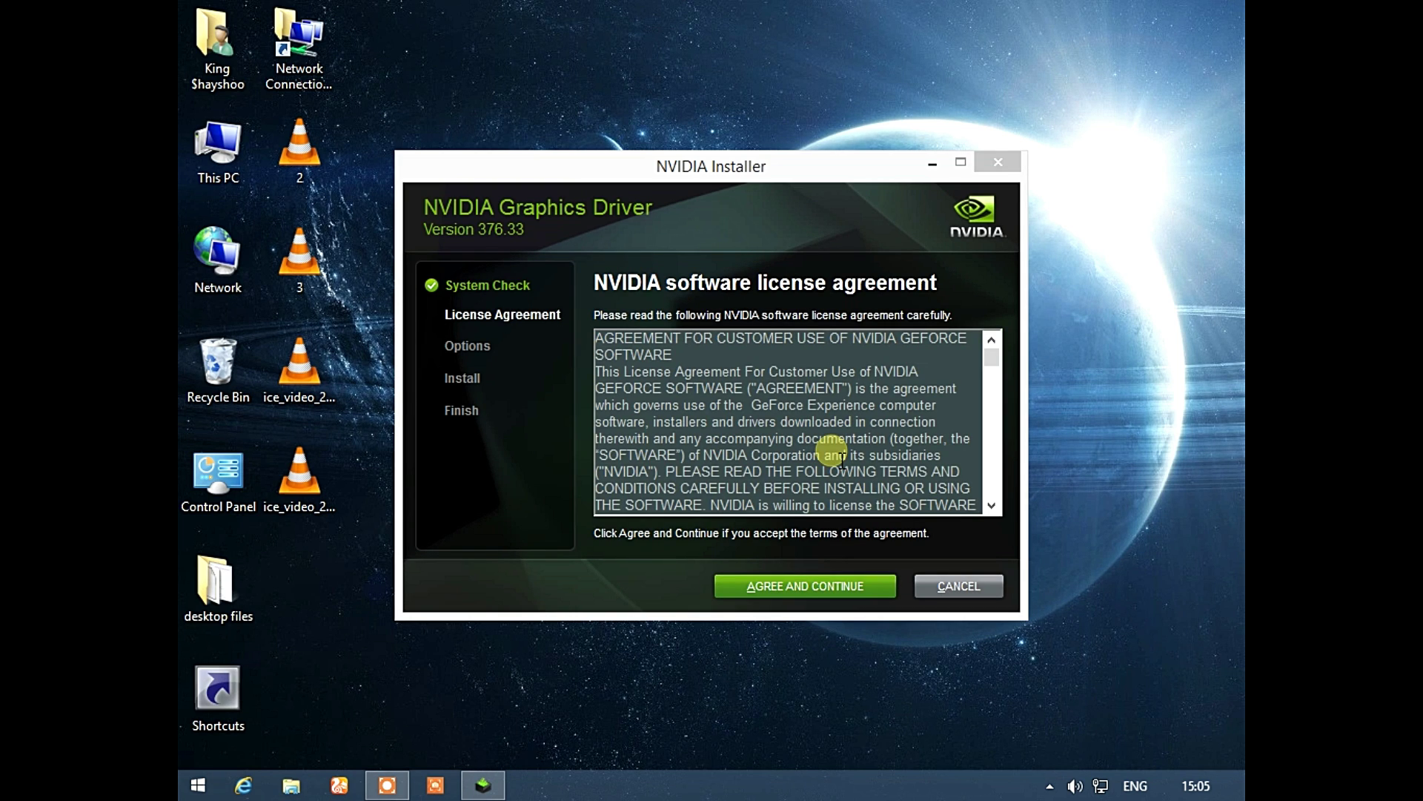
{"action": "left_click", "coordinate": [812, 585]}
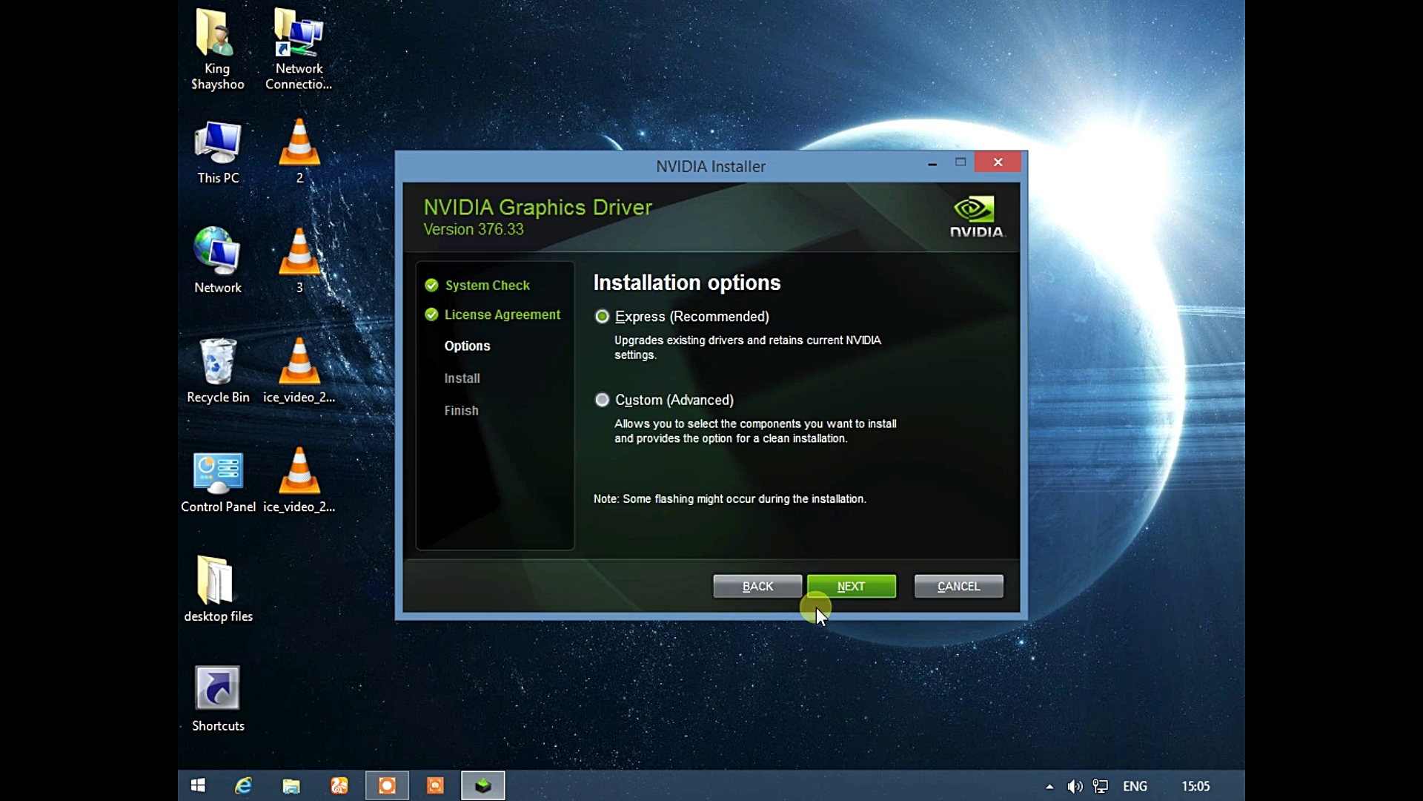
Inspect the driver components offered by the Custom (Advanced) installation, then return to the installation options and select Express (Recommended).
{"action": "left_click", "coordinate": [602, 399]}
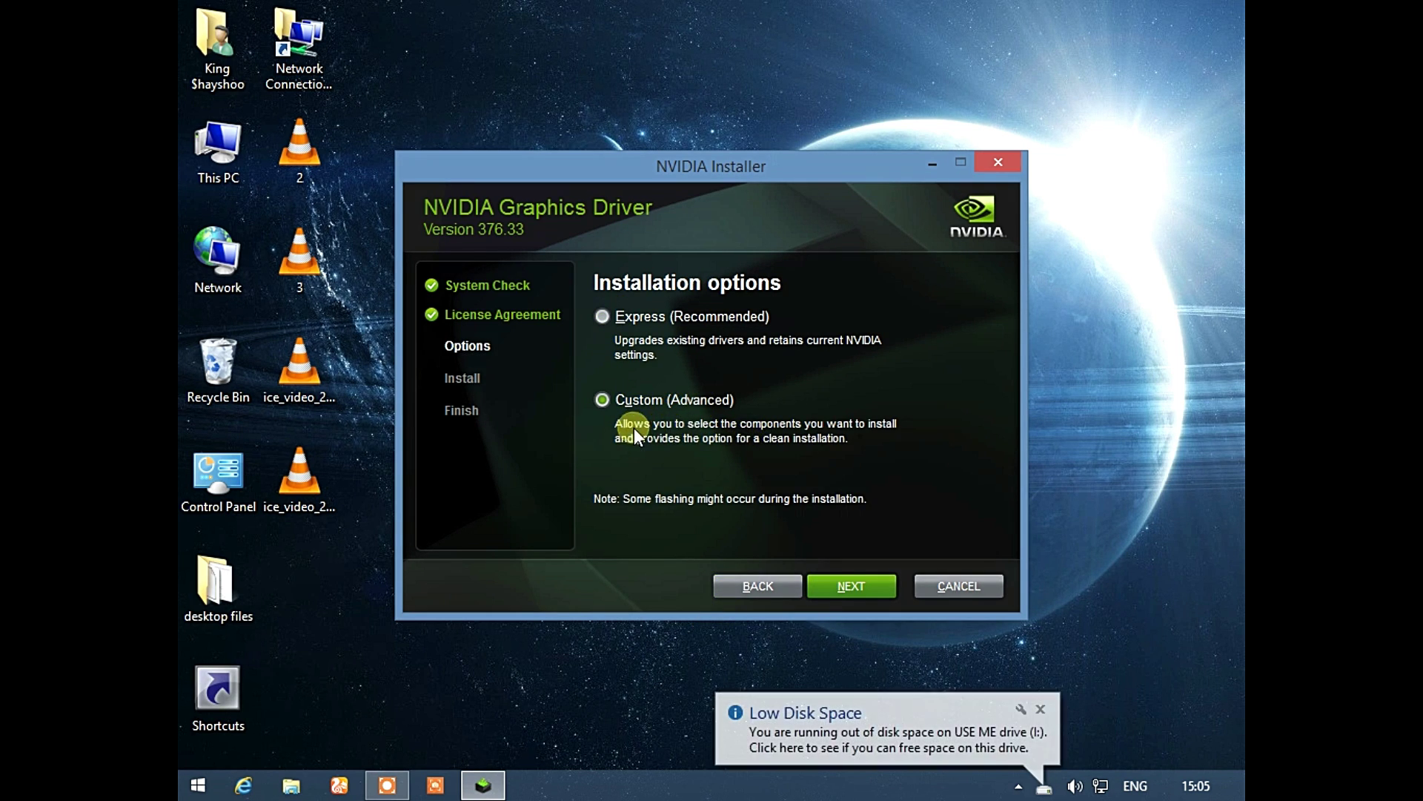
{"action": "left_click", "coordinate": [881, 578]}
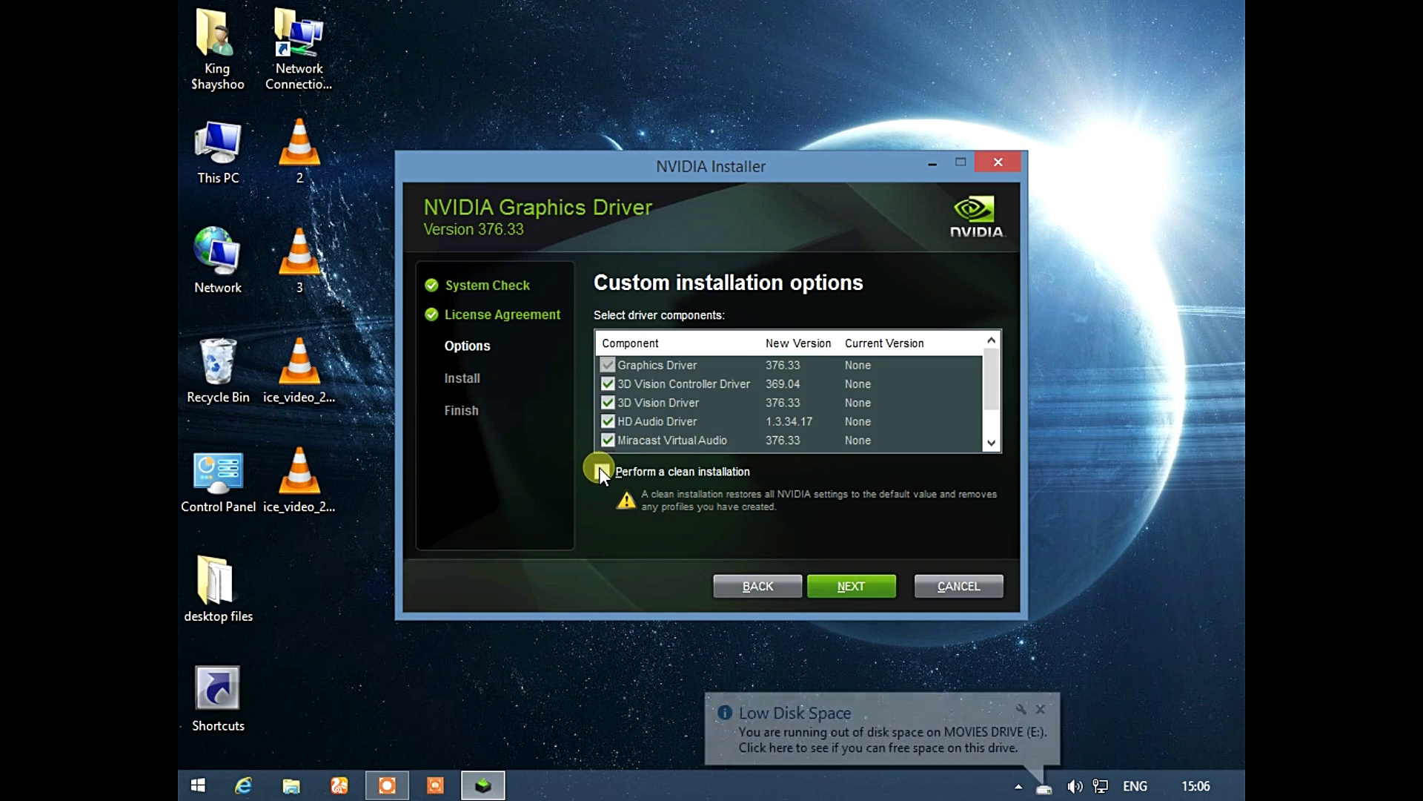
{"action": "left_click_drag", "start_coordinate": [981, 375], "coordinate": [990, 421]}
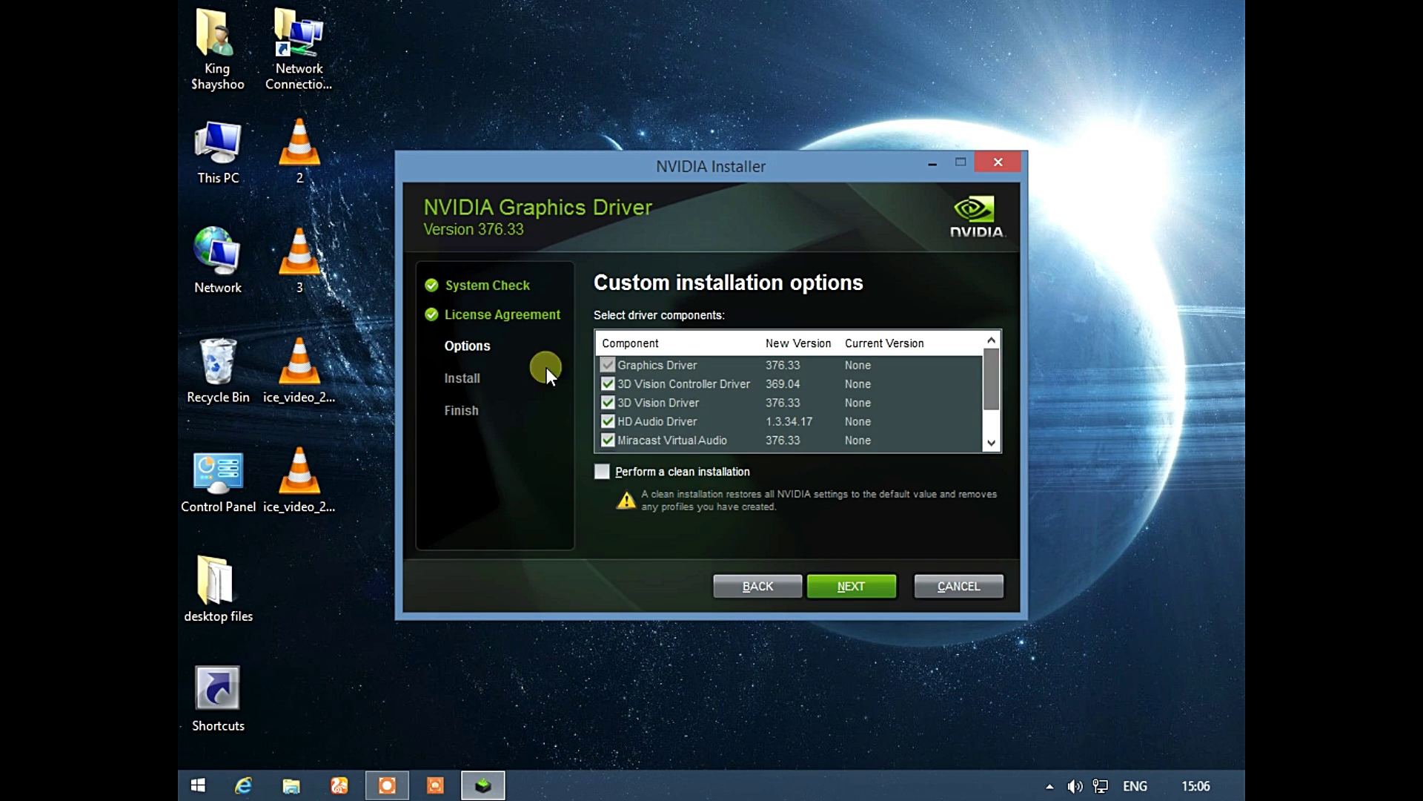
{"action": "left_click", "coordinate": [776, 584]}
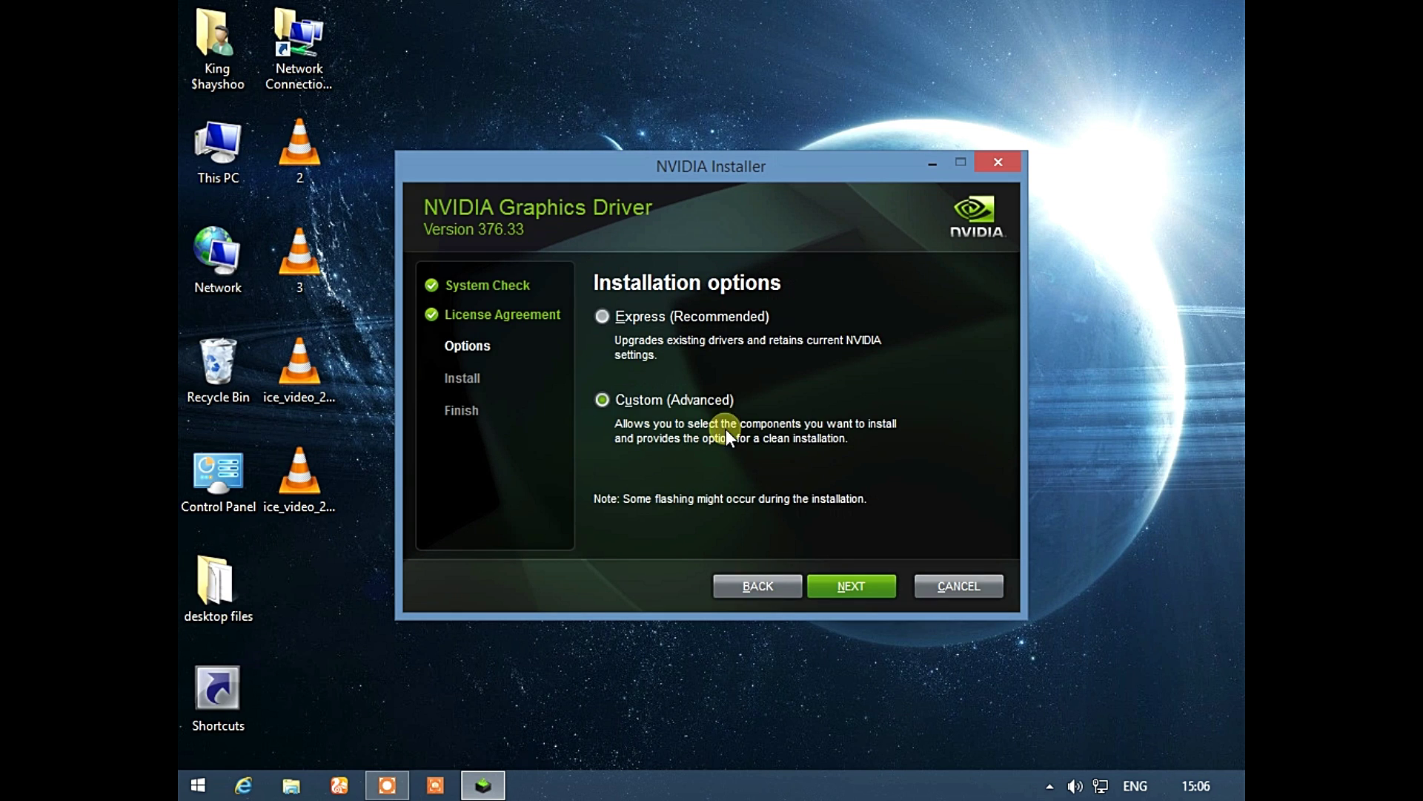
{"action": "left_click", "coordinate": [602, 315]}
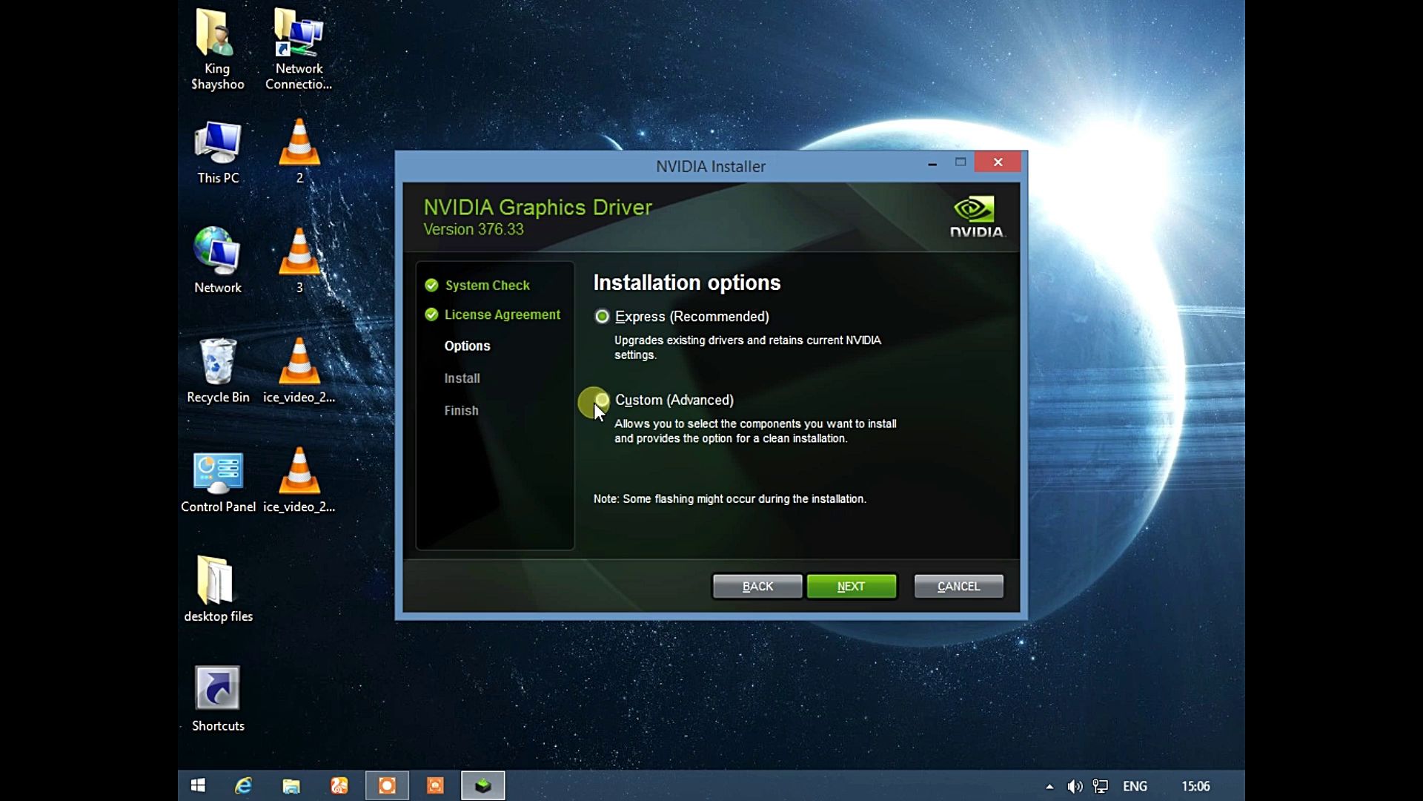
Install the driver using Custom (Advanced) with all listed components checked and without performing a clean installation.
{"action": "left_click", "coordinate": [863, 588]}
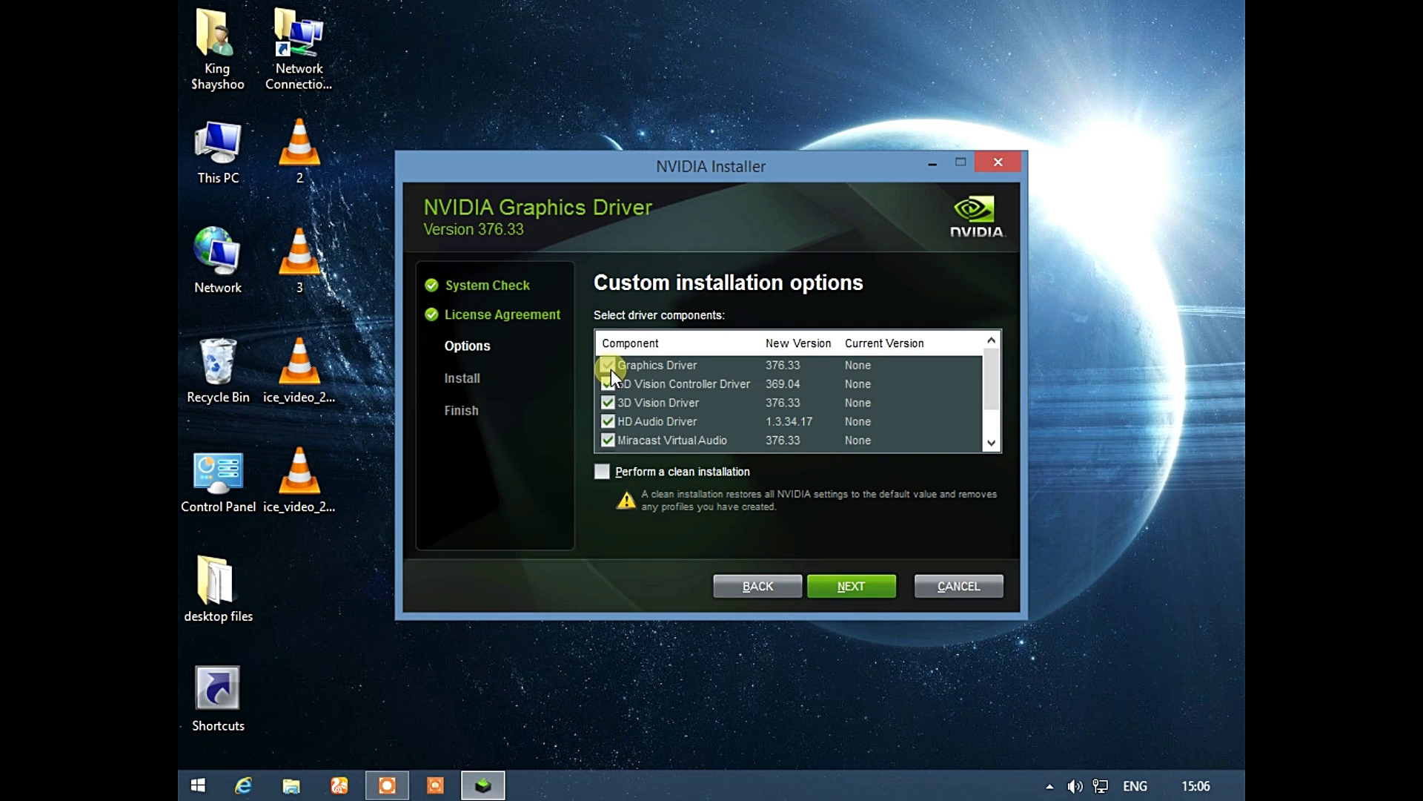
{"action": "scroll", "coordinate": [989, 390], "scroll_direction": "down", "scroll_amount": 2}
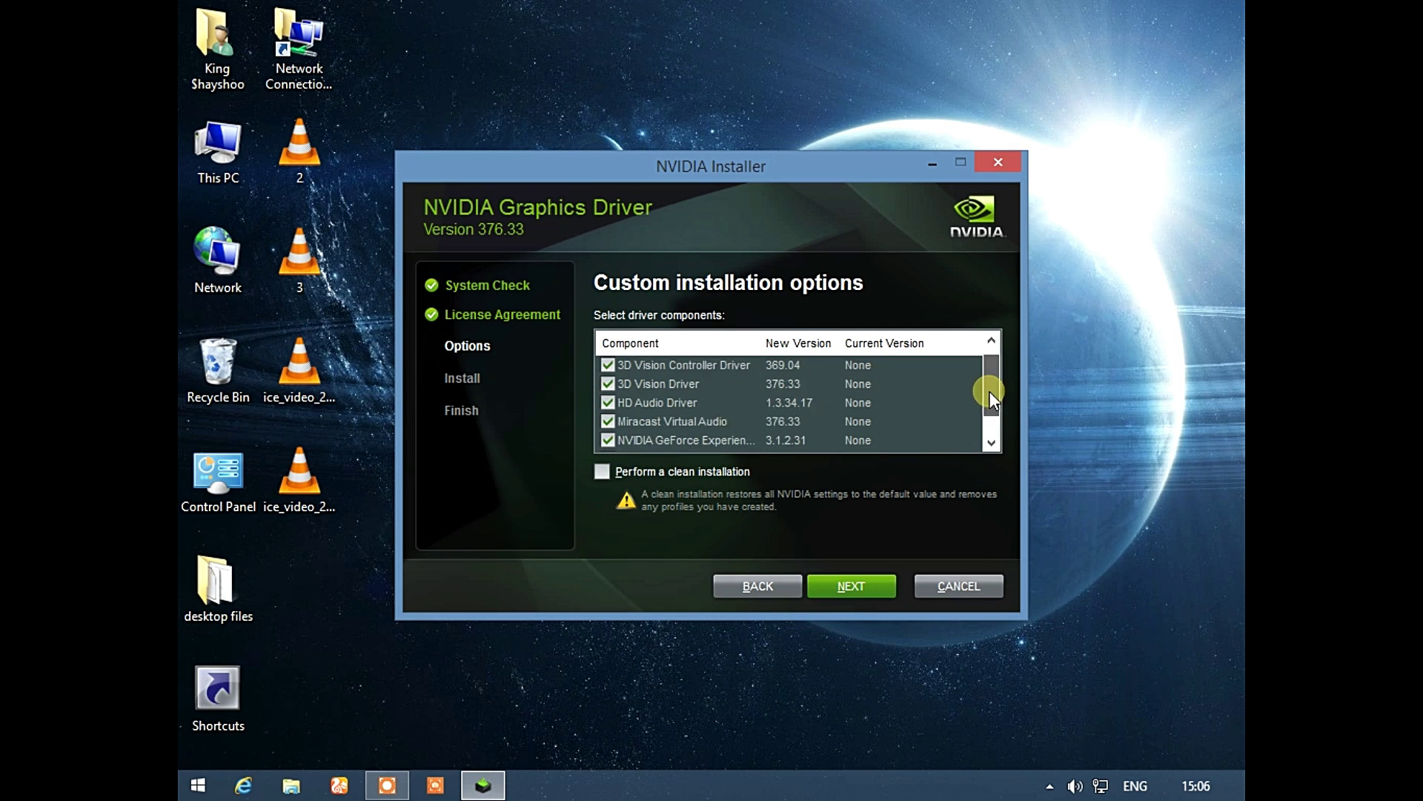
{"action": "left_click", "coordinate": [860, 576]}
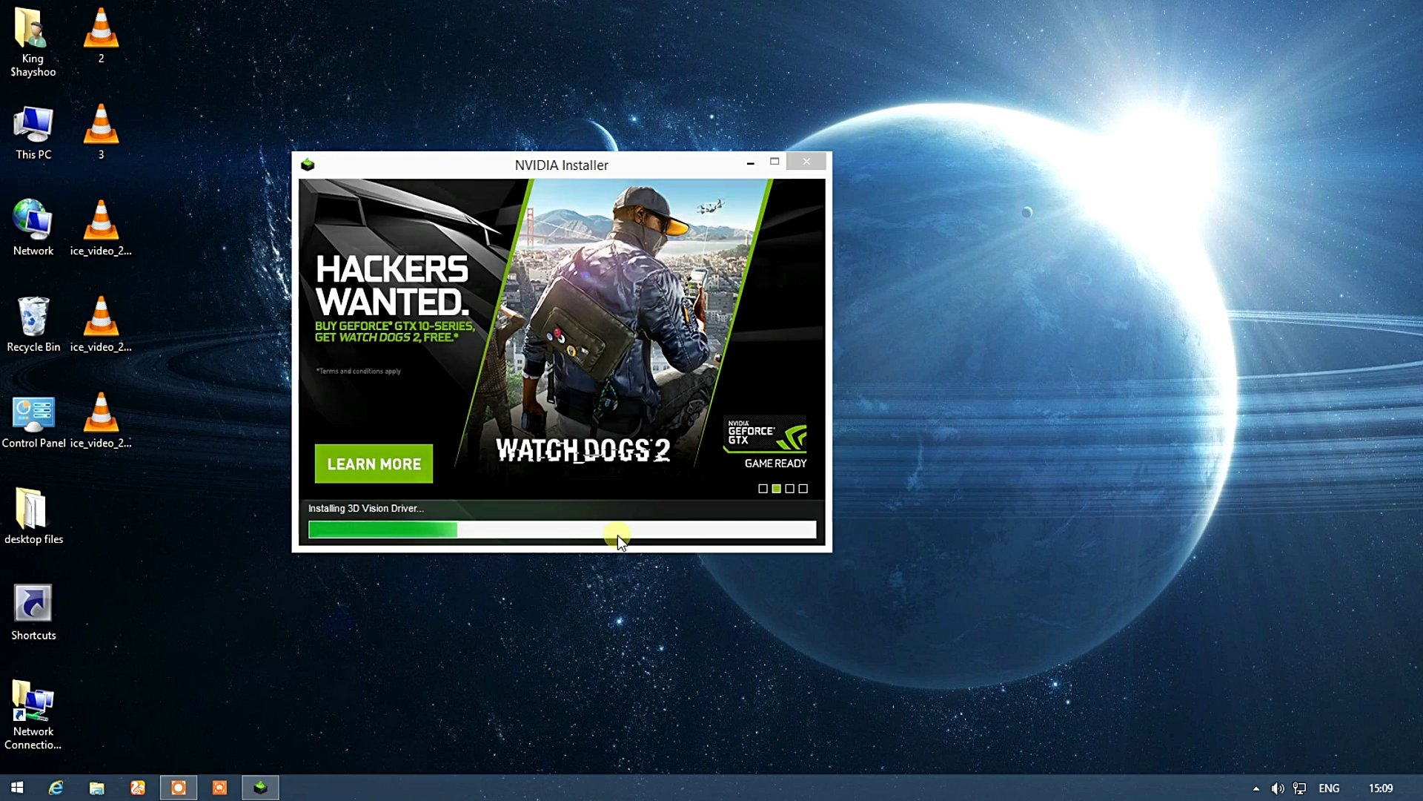
{"action": "left_click", "coordinate": [889, 524]}
{"action": "left_click", "coordinate": [877, 551]}
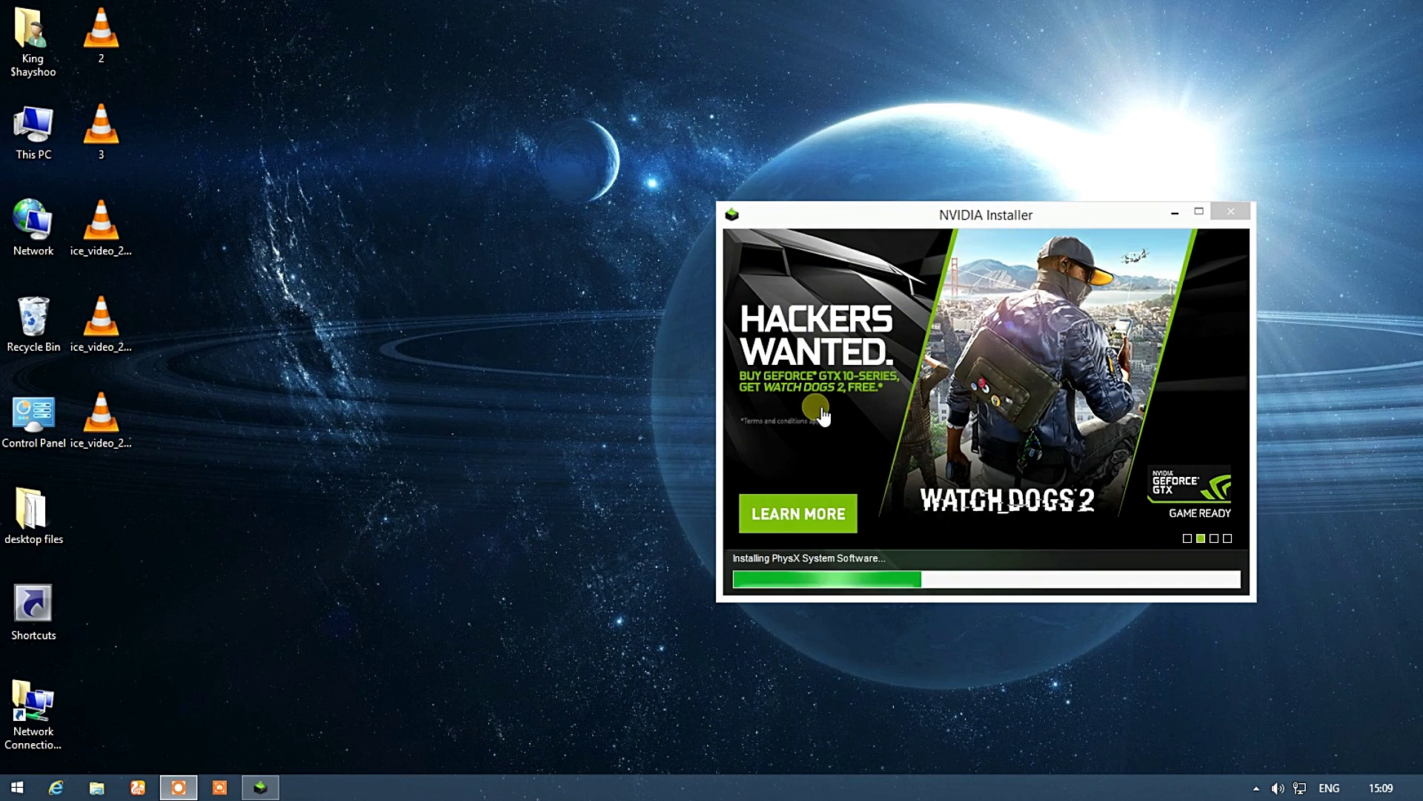
Run the DirectX Diagnostic Tool, check the display adapter, driver and system details, and exit the tool.
{"action": "right_click", "coordinate": [15, 786]}
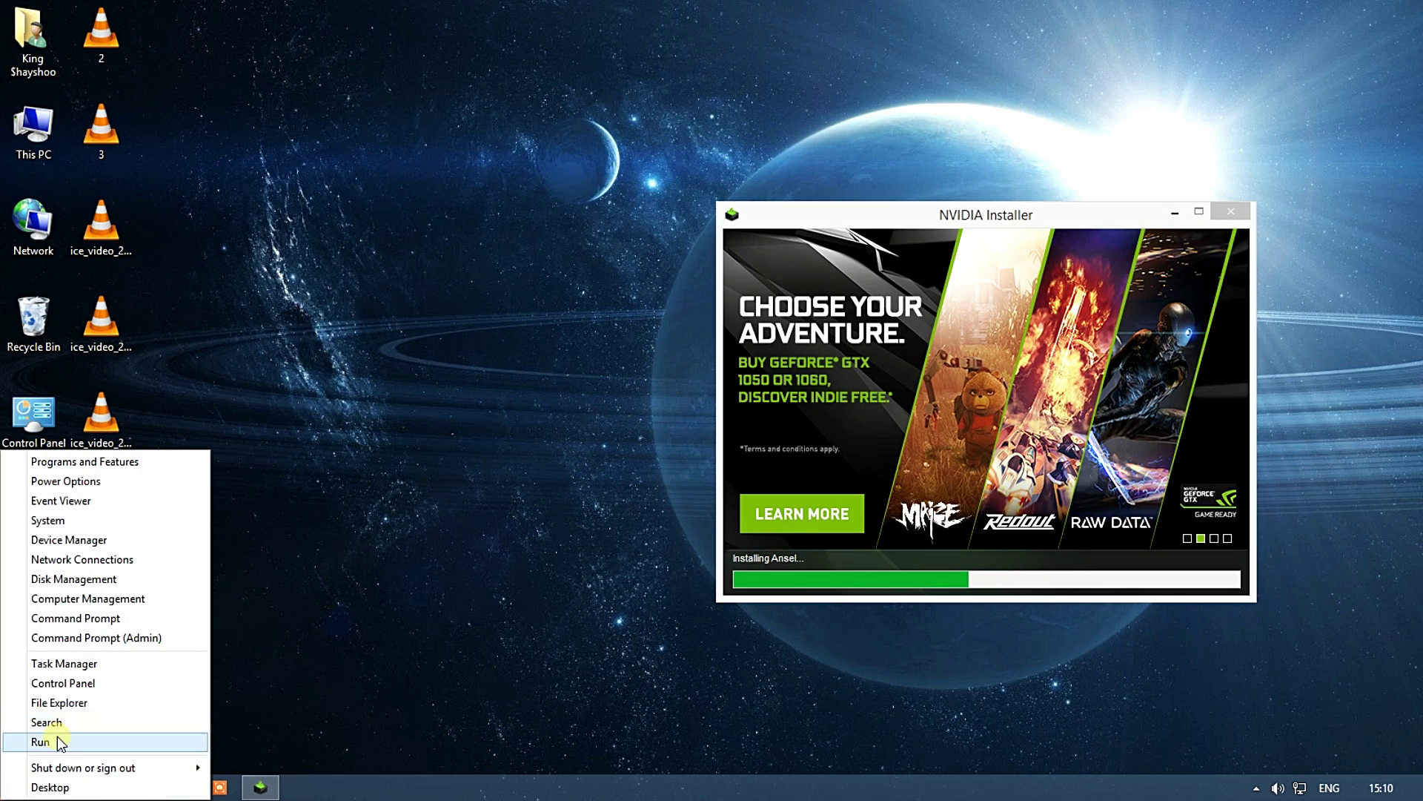
{"action": "left_click", "coordinate": [44, 741]}
{"action": "left_click", "coordinate": [171, 740]}
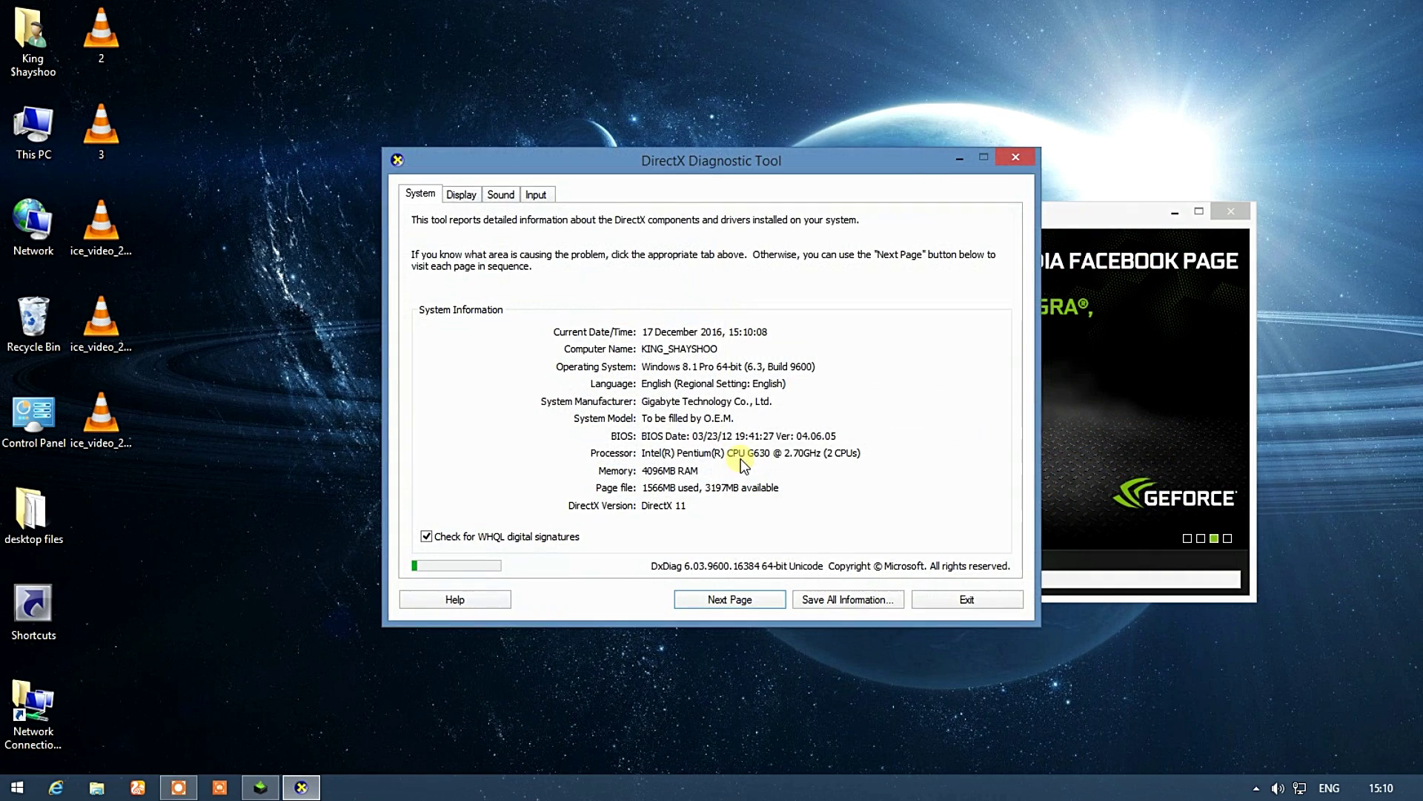
{"action": "left_click", "coordinate": [461, 195]}
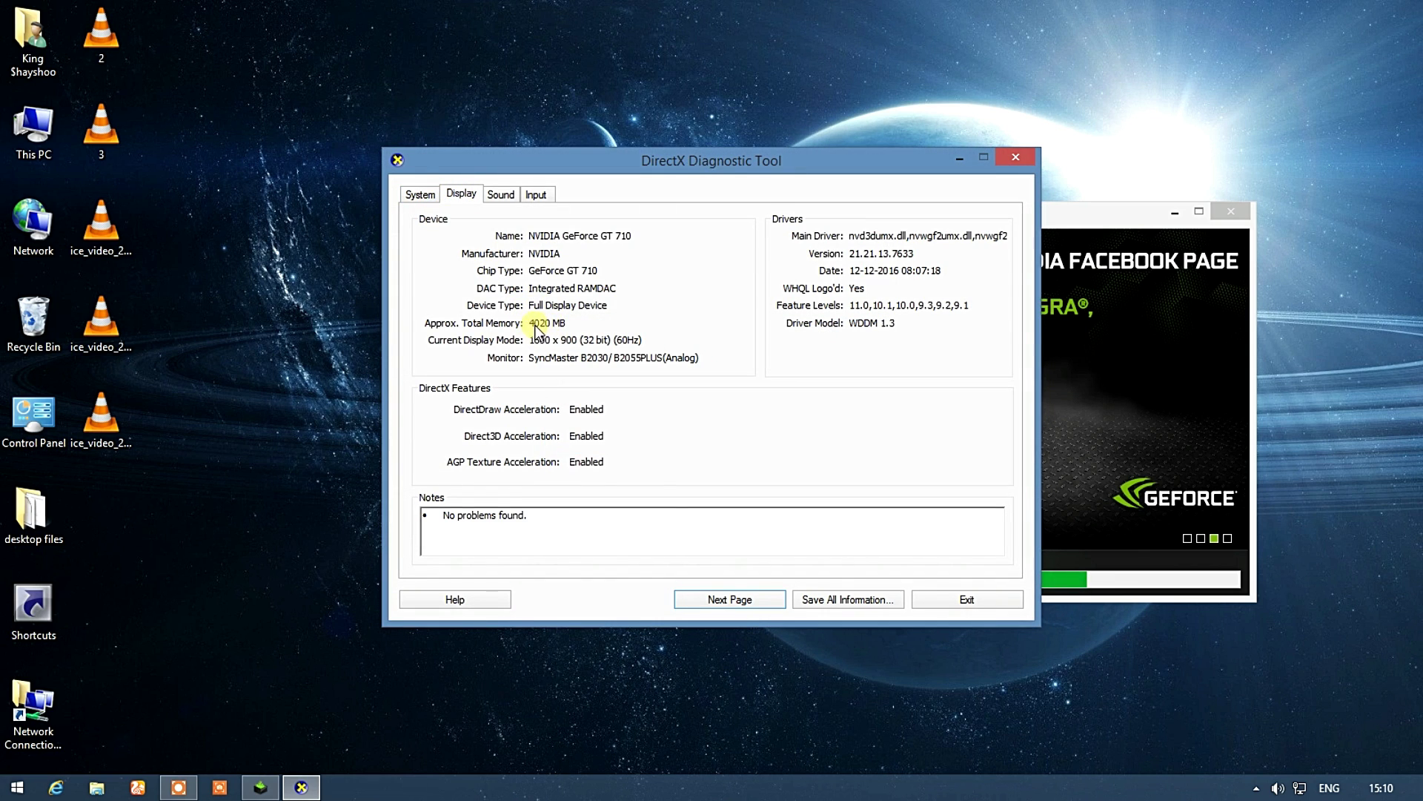
{"action": "left_click", "coordinate": [419, 193]}
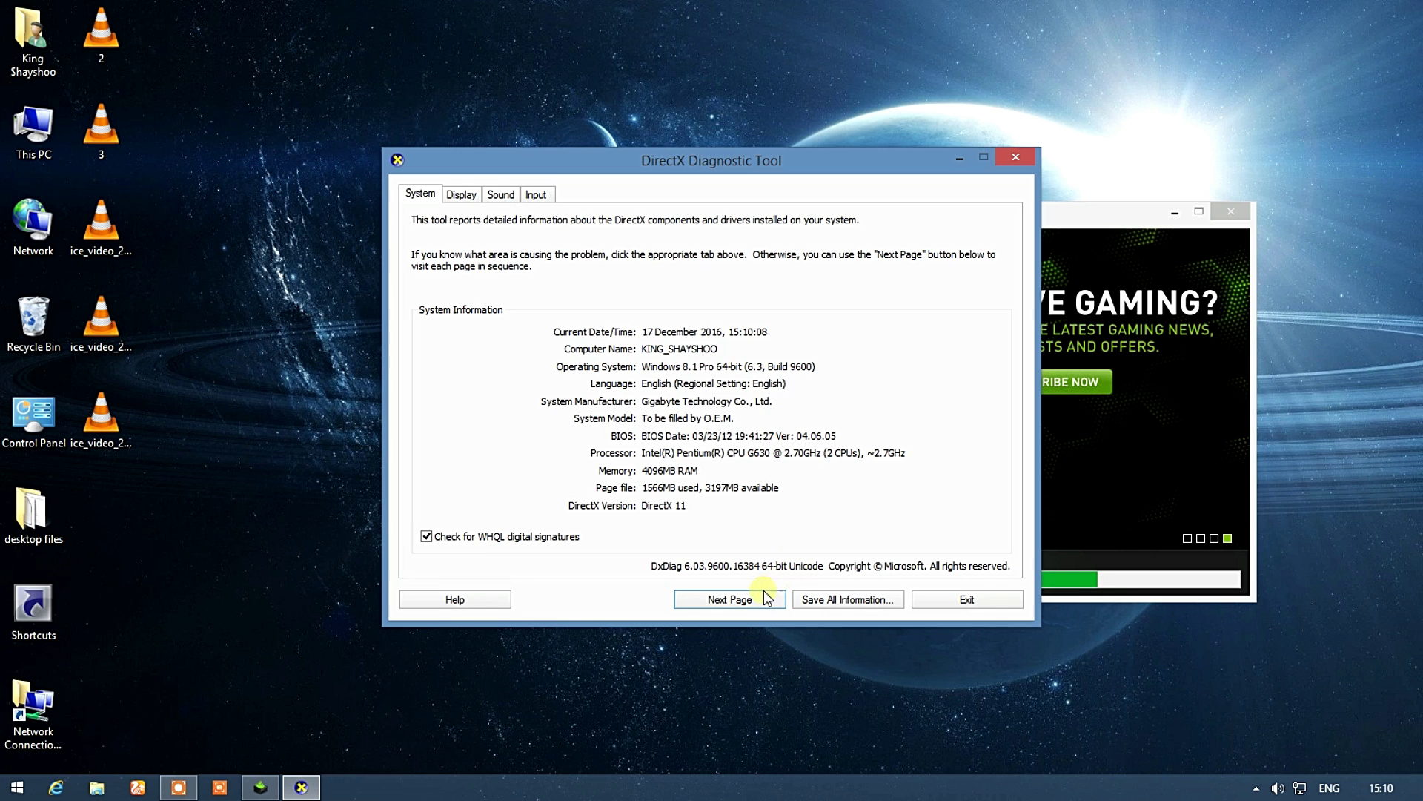
{"action": "left_click", "coordinate": [937, 599]}
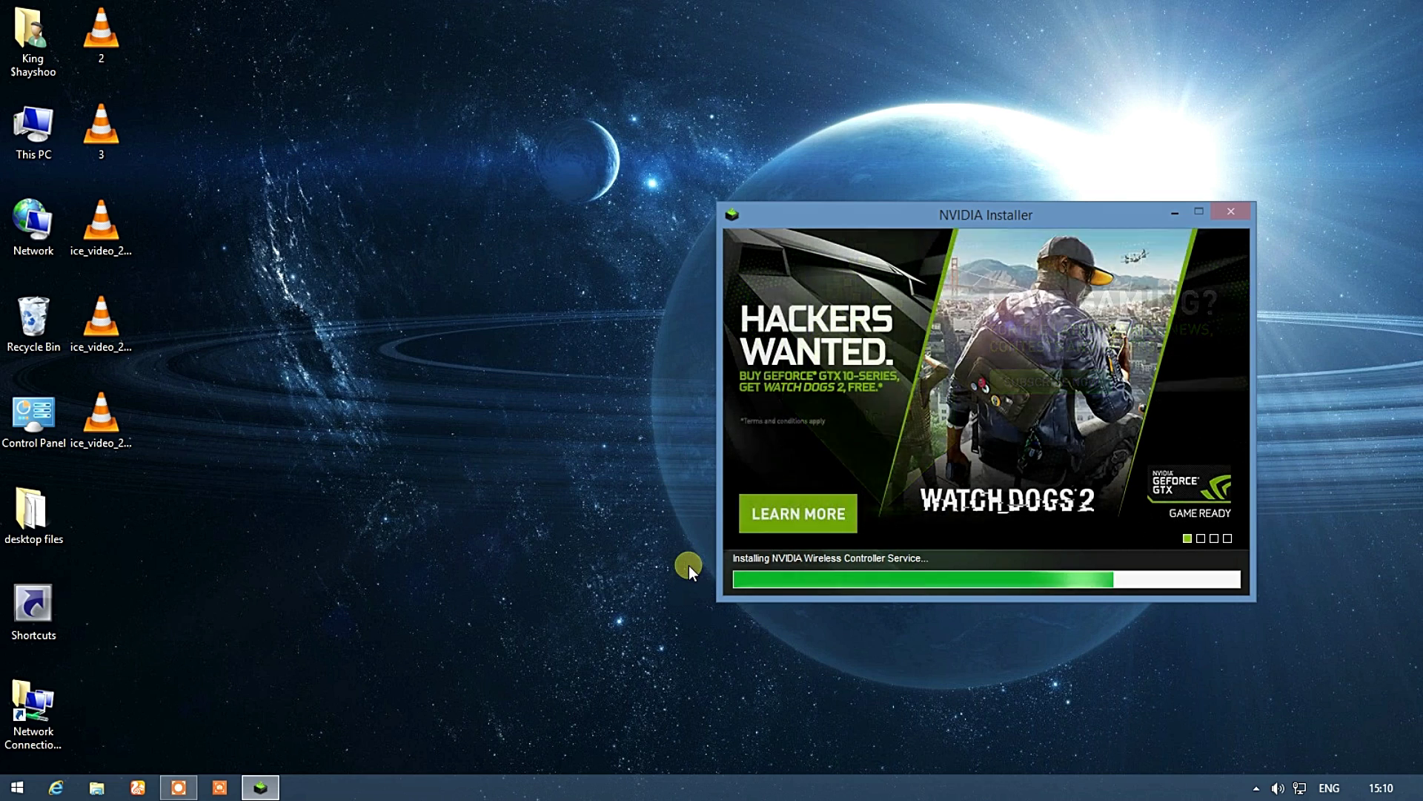
Refresh the desktop while the driver installation is running.
{"action": "left_click", "coordinate": [251, 122]}
{"action": "right_click", "coordinate": [251, 119]}
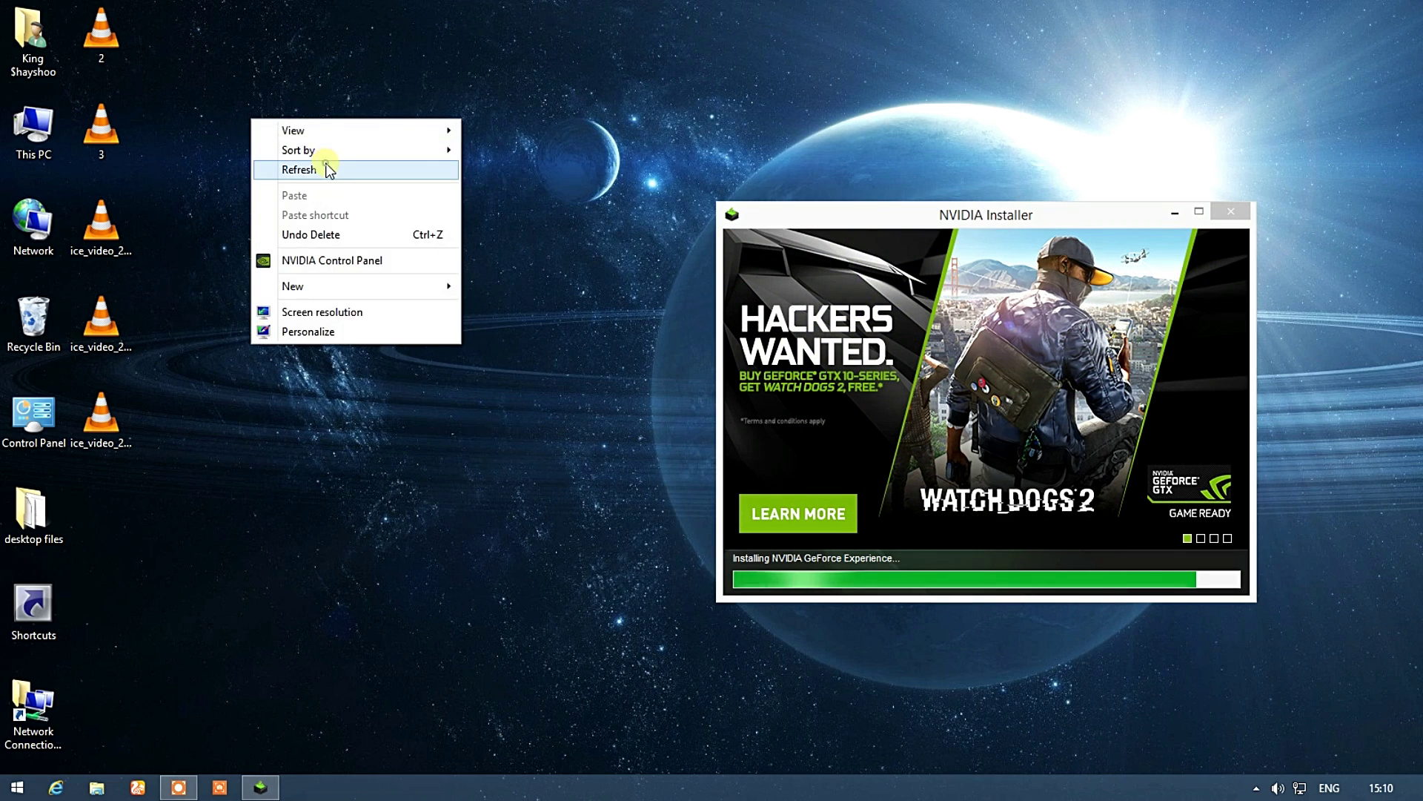
{"action": "left_click", "coordinate": [324, 170]}
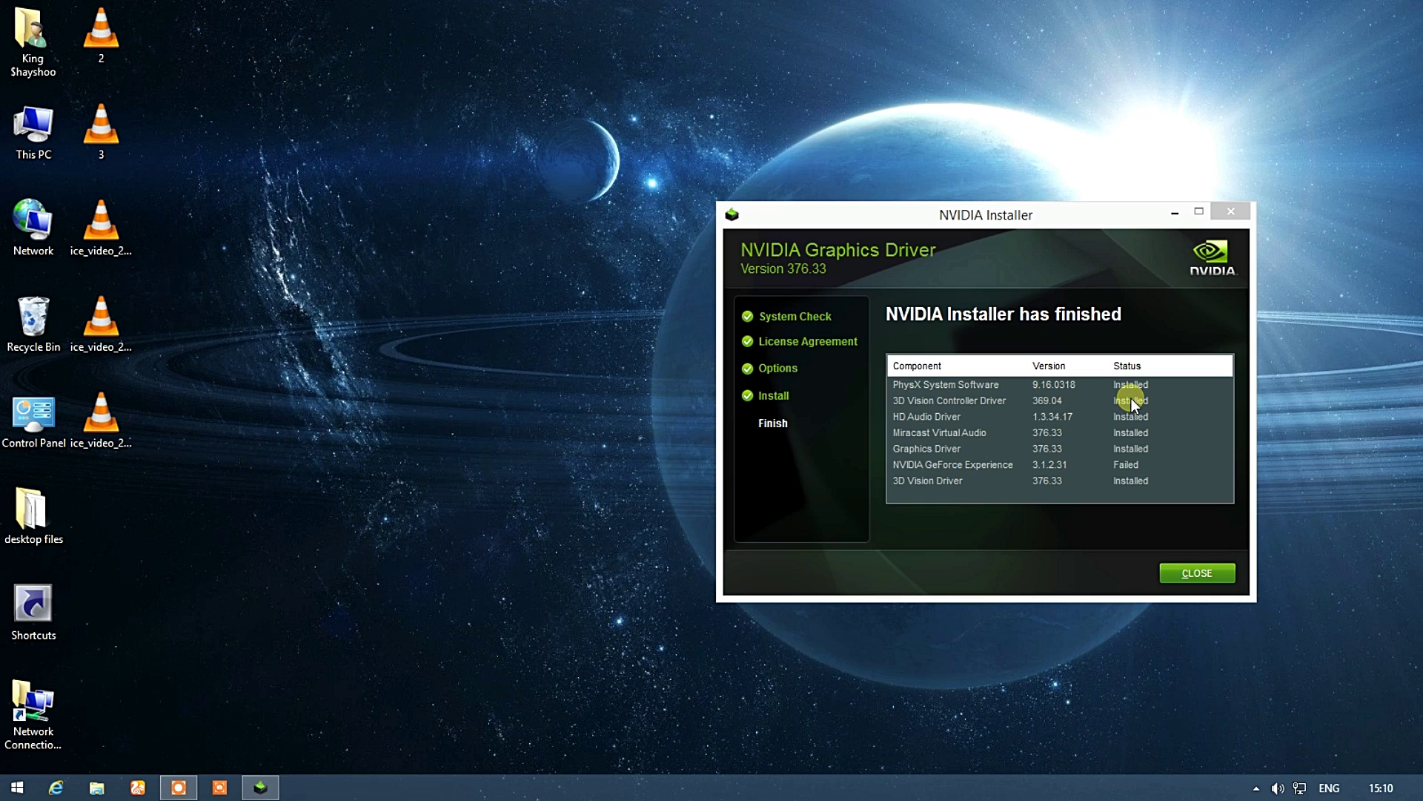
Highlight the NVIDIA GeForce Experience entry in the finished component list and close the NVIDIA Installer.
{"action": "left_click", "coordinate": [964, 465]}
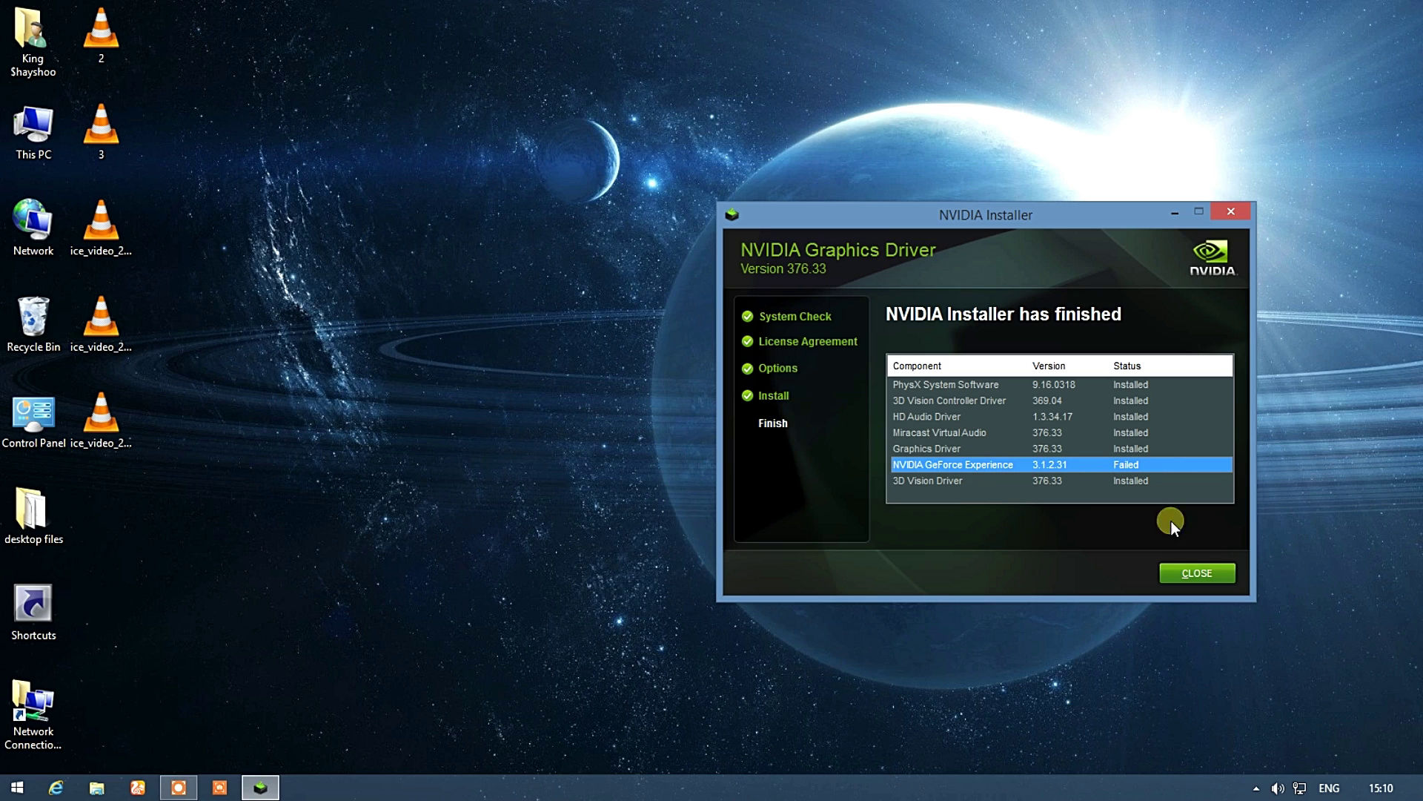
{"action": "left_click", "coordinate": [1217, 571]}
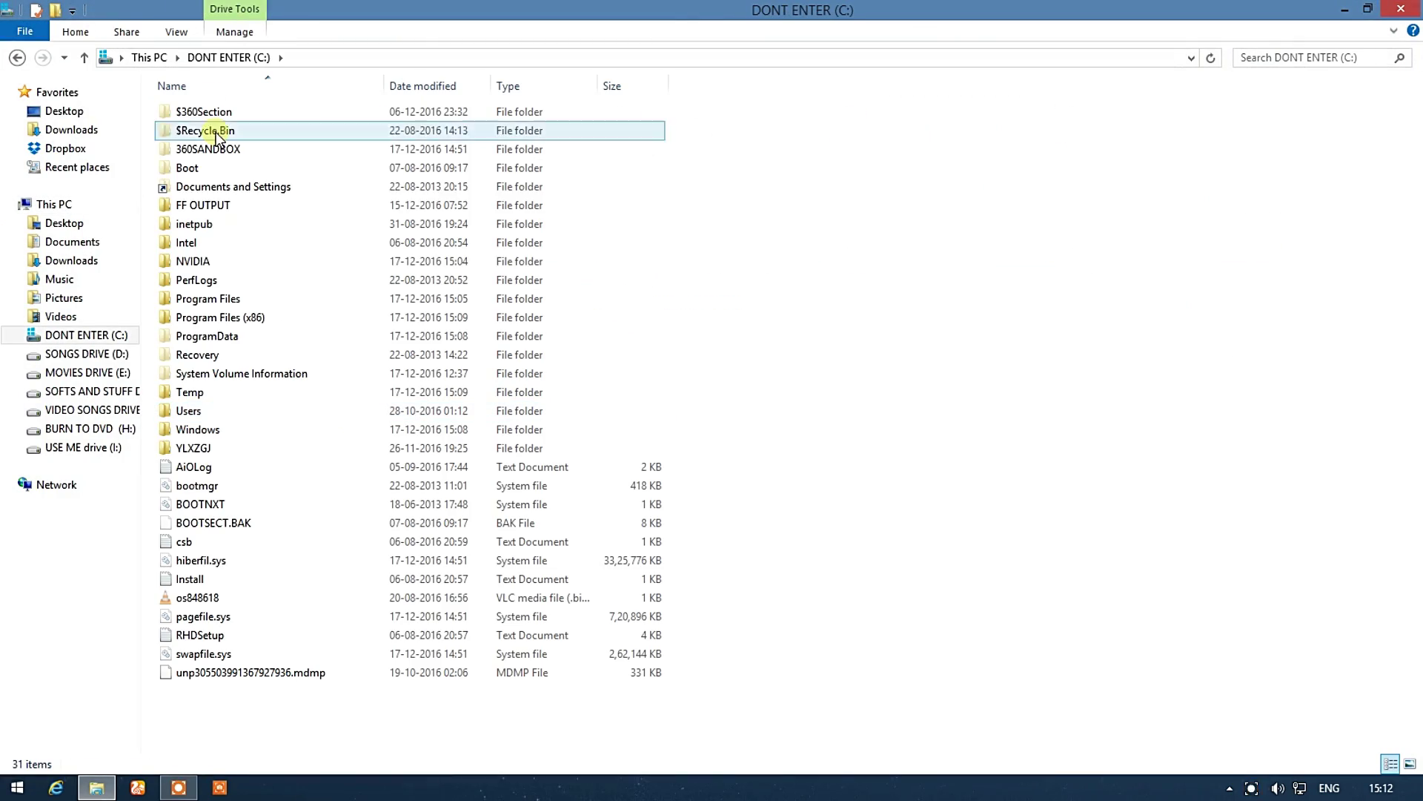
Check the size of the NVIDIA folder on drive C: in its properties and close the properties window.
{"action": "left_click", "coordinate": [206, 262]}
{"action": "right_click", "coordinate": [211, 259]}
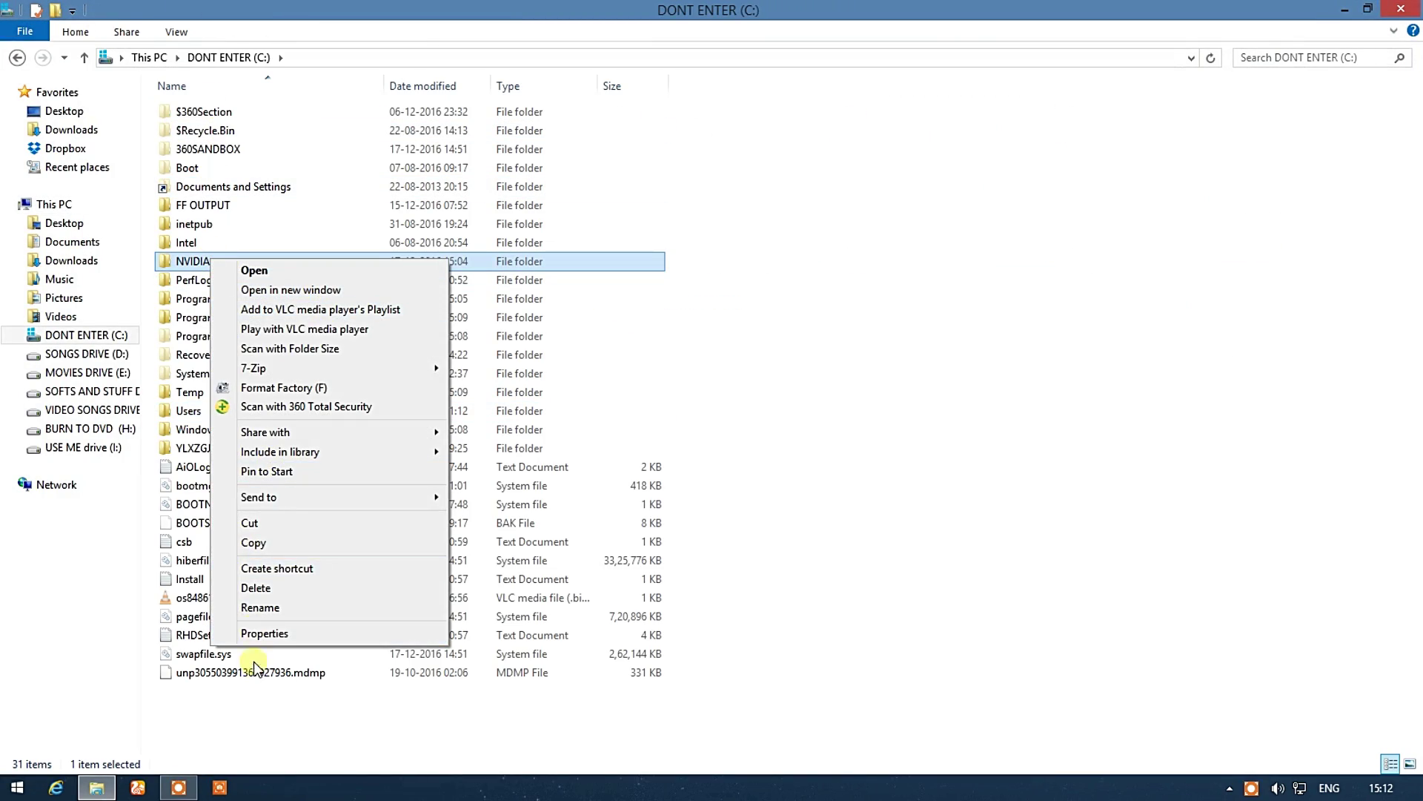
{"action": "left_click", "coordinate": [265, 634]}
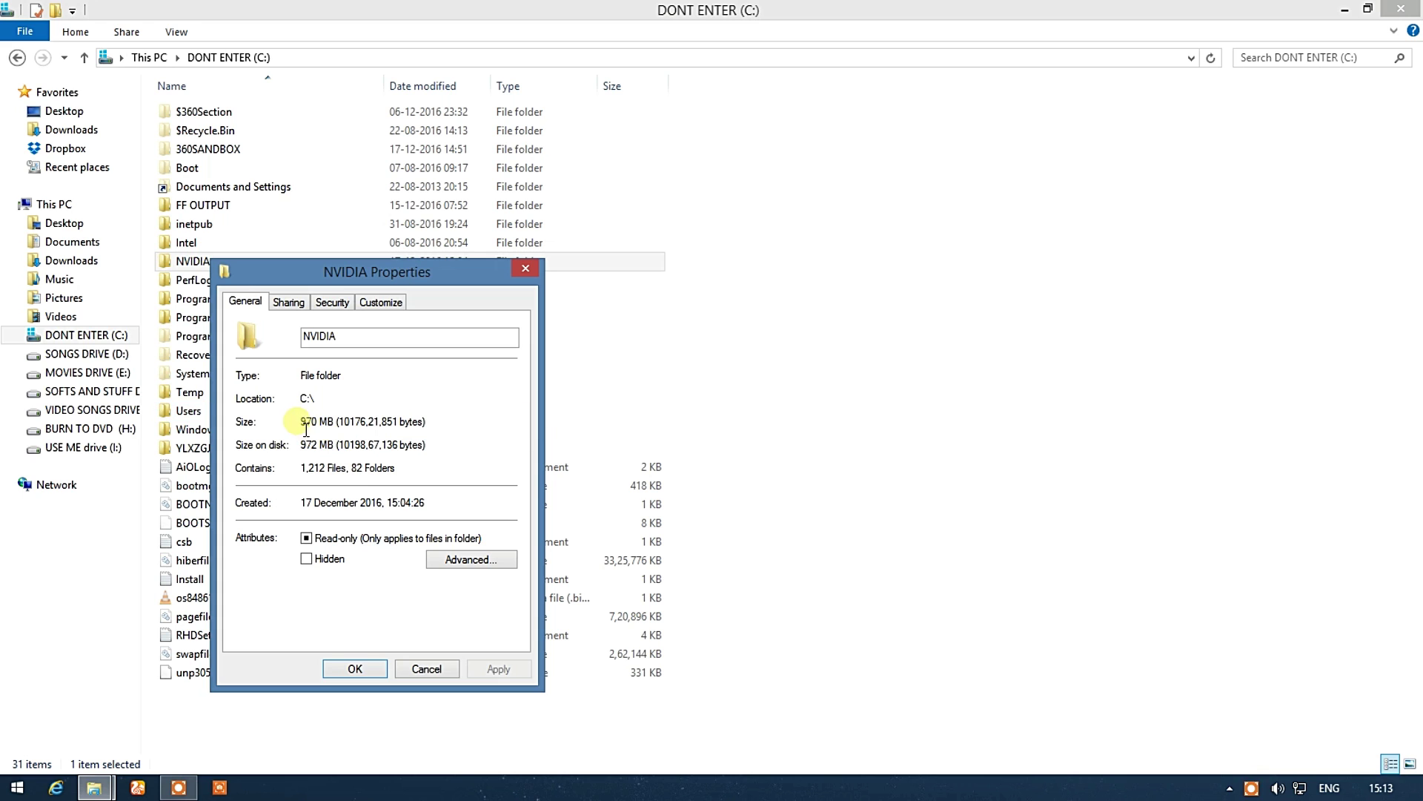
{"action": "left_click", "coordinate": [380, 669]}
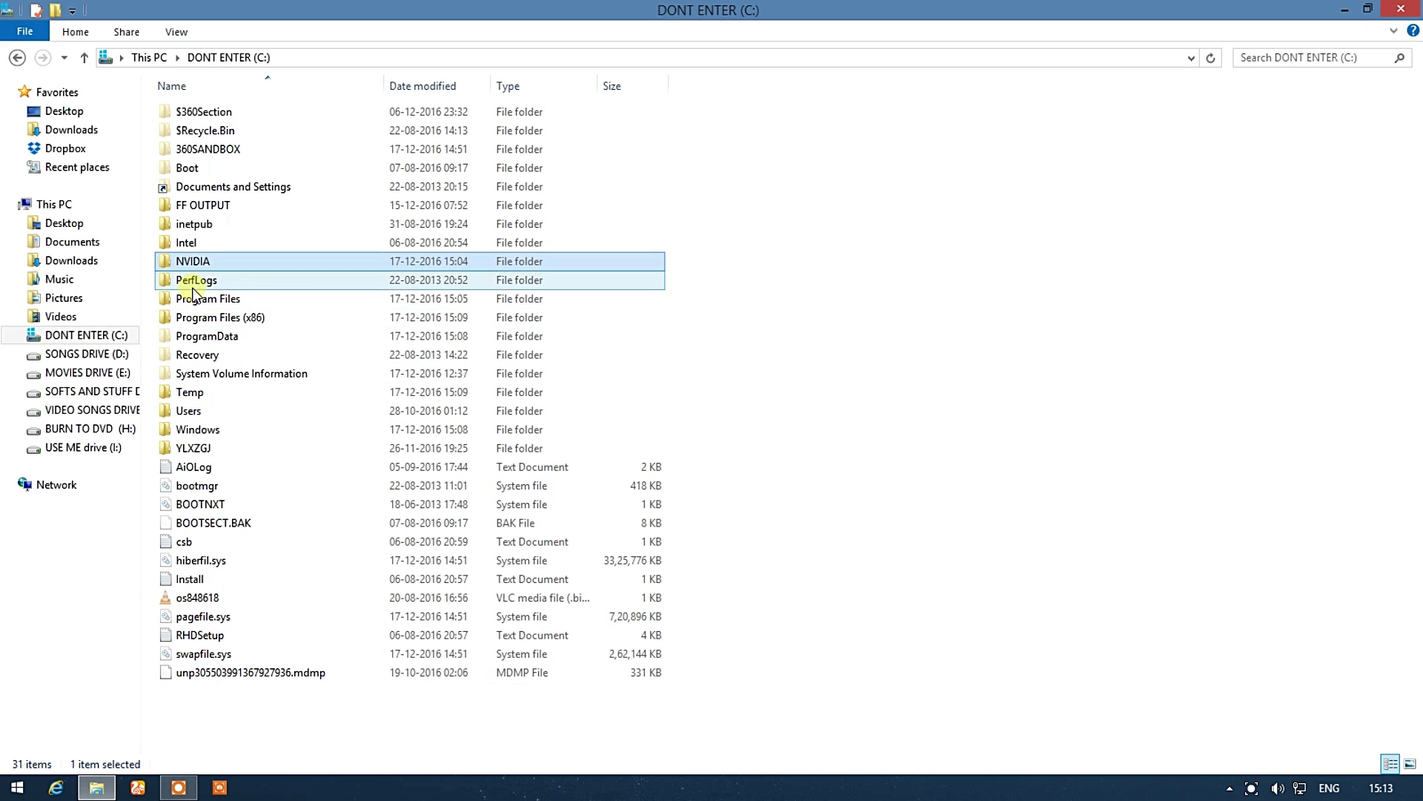
Delete the NVIDIA folder from drive C: and open the Program Files (x86) folder.
{"action": "right_click", "coordinate": [197, 264]}
{"action": "left_click", "coordinate": [247, 591]}
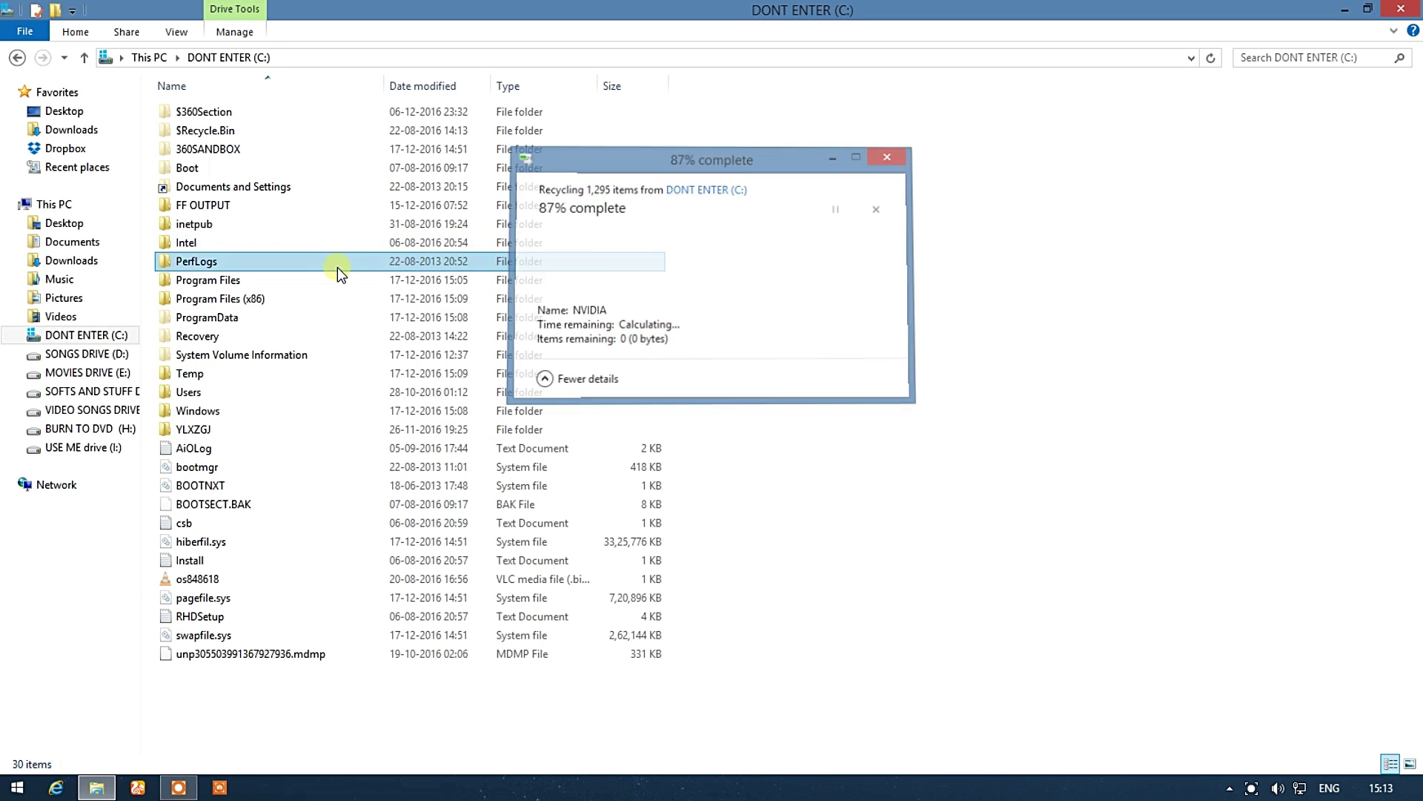
{"action": "double_click", "coordinate": [270, 297]}
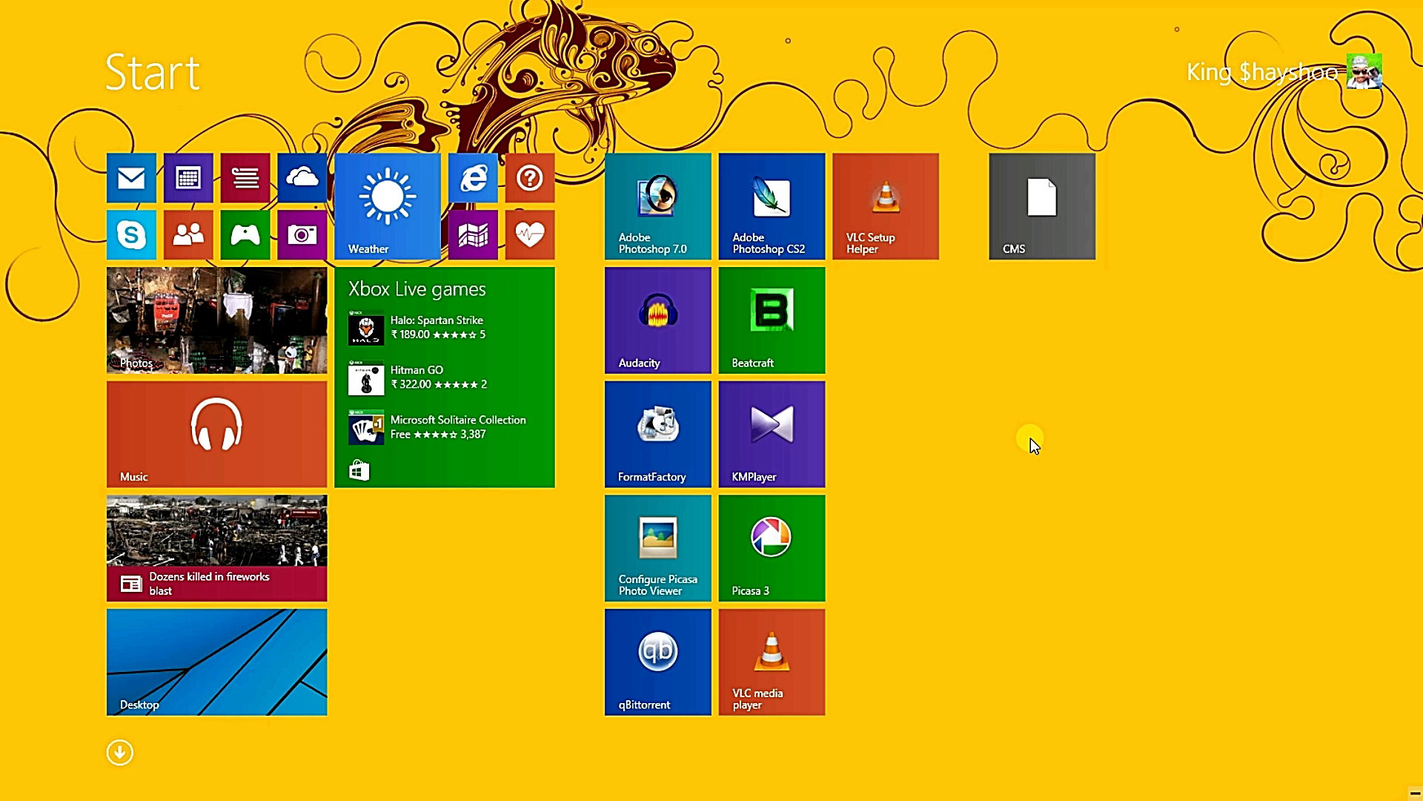
{"action": "type", "text": "BI"}
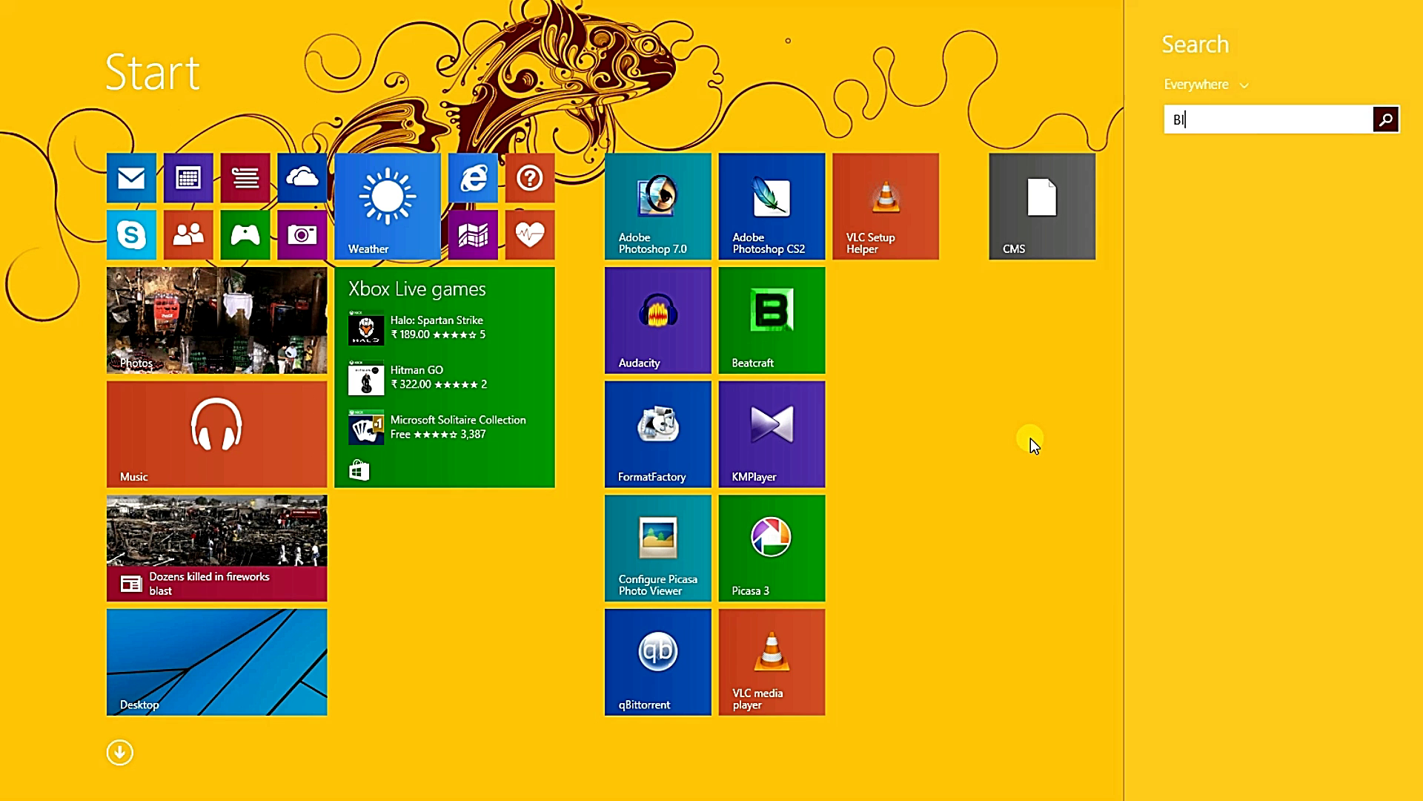
{"action": "type", "text": "OS"}
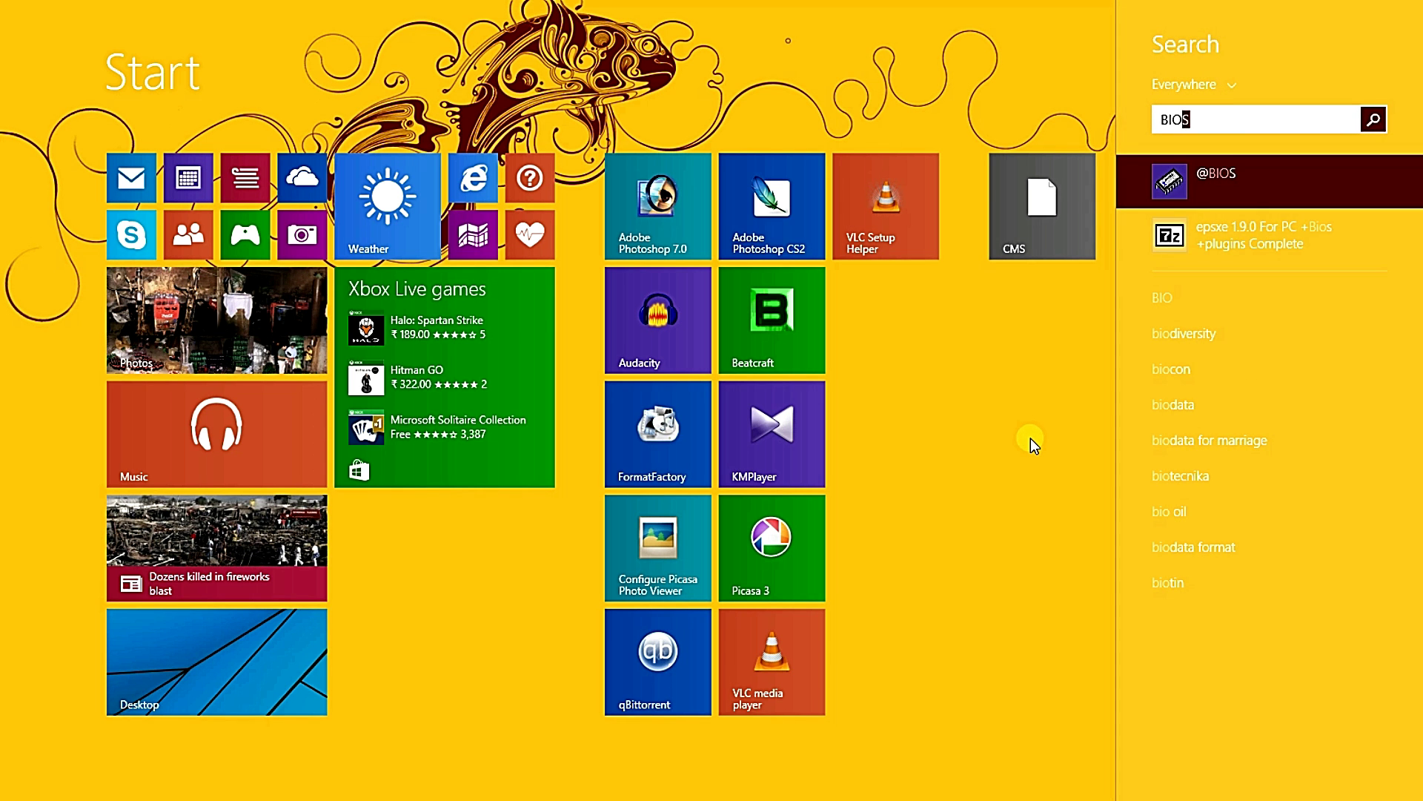
{"action": "right_click", "coordinate": [1262, 175]}
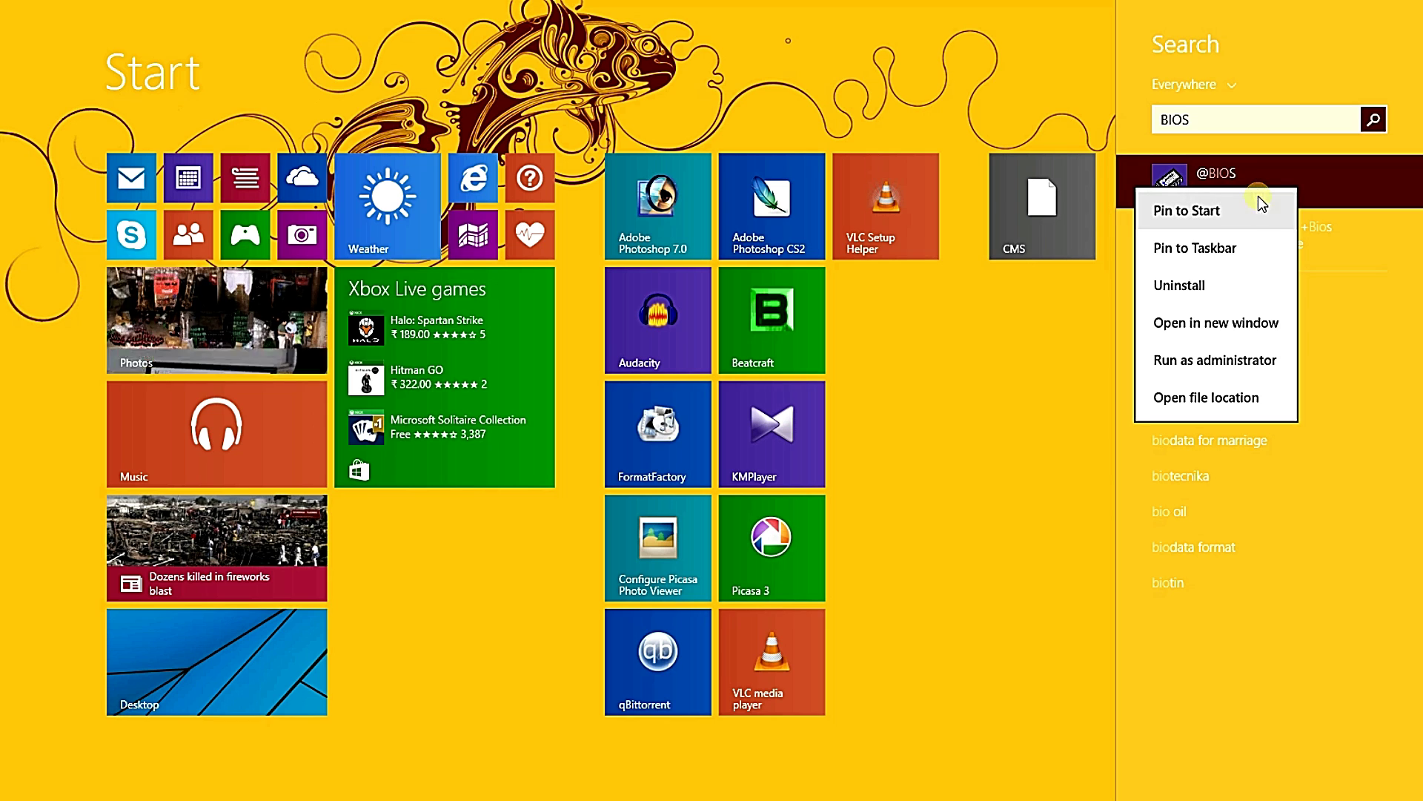
{"action": "left_click", "coordinate": [1212, 398]}
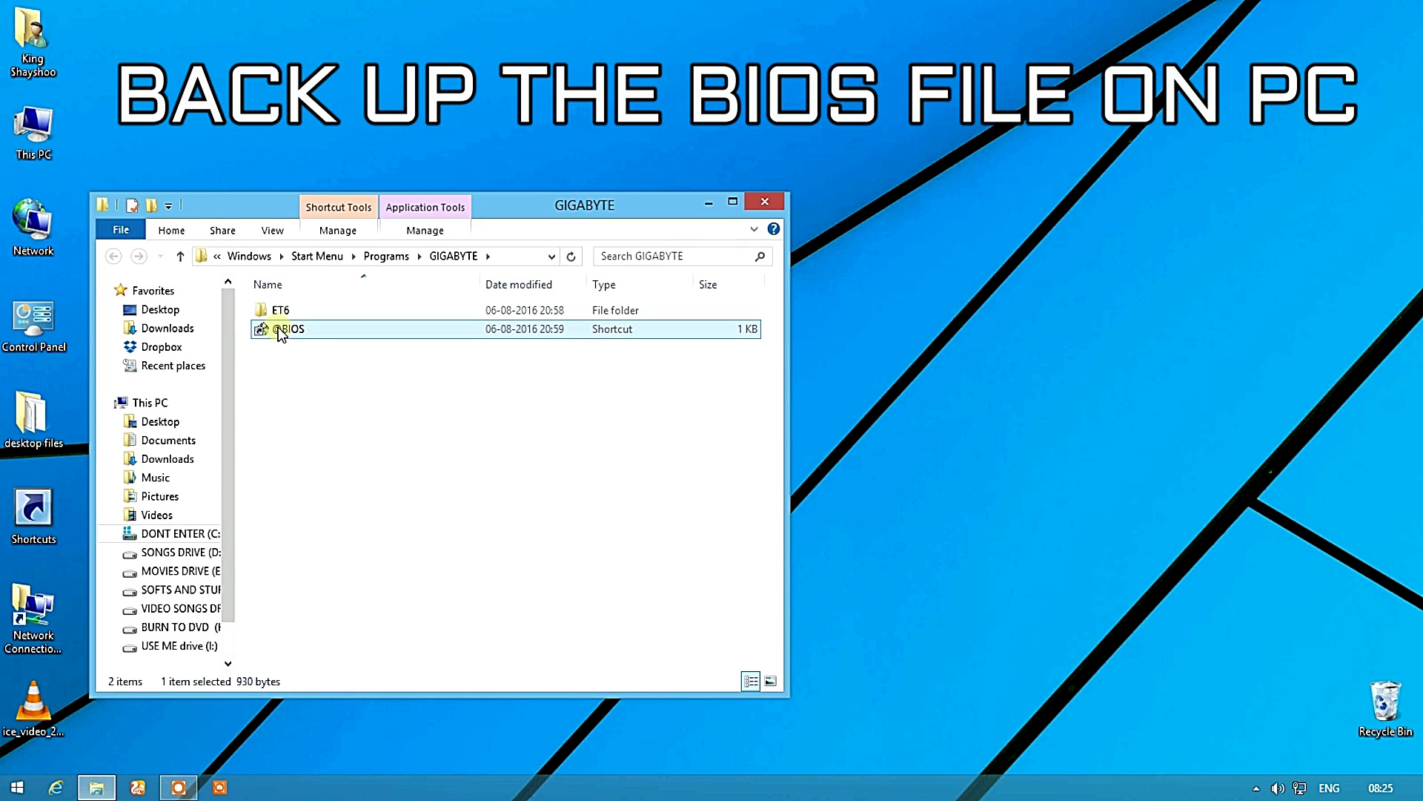
{"action": "left_click", "coordinate": [460, 259]}
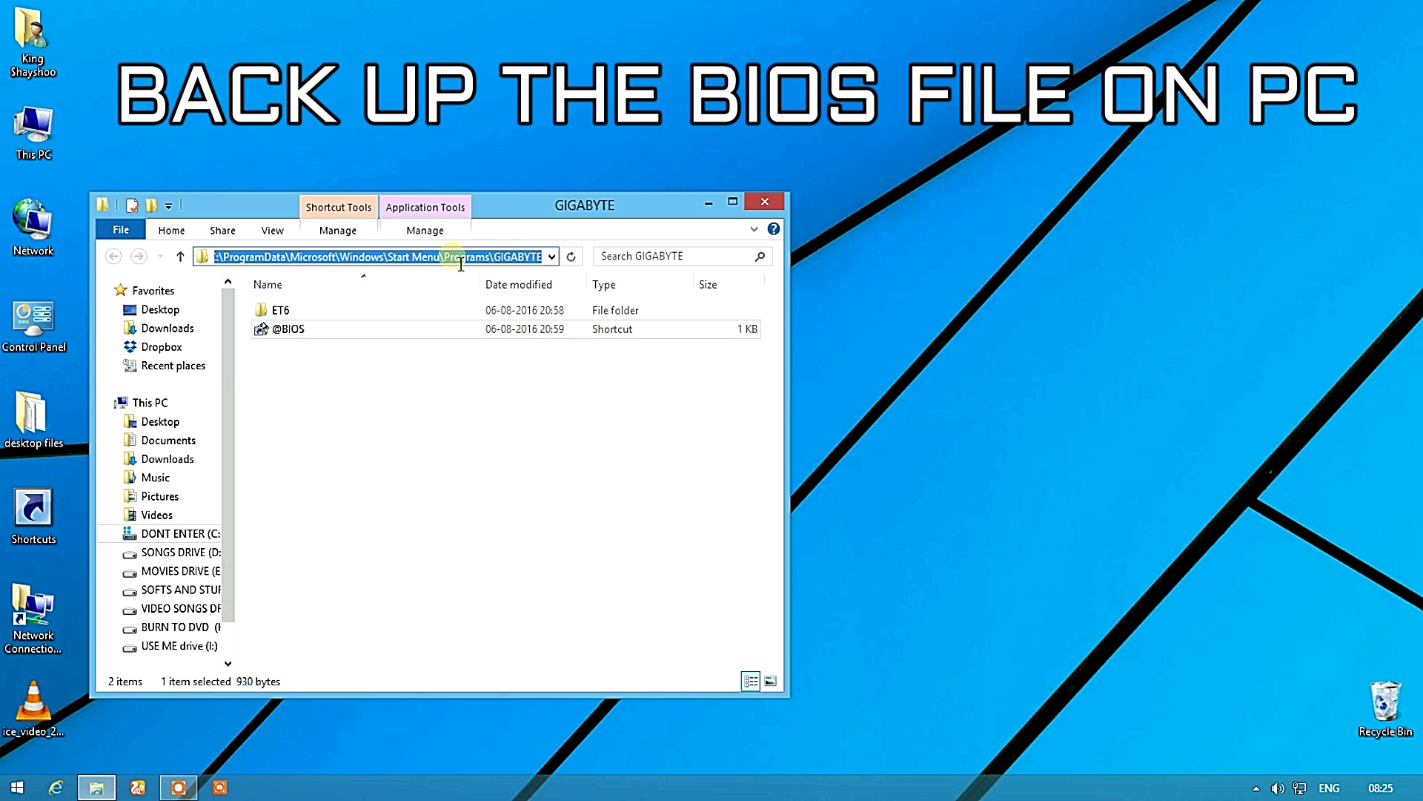
{"action": "left_click", "coordinate": [423, 435]}
{"action": "left_click", "coordinate": [294, 332]}
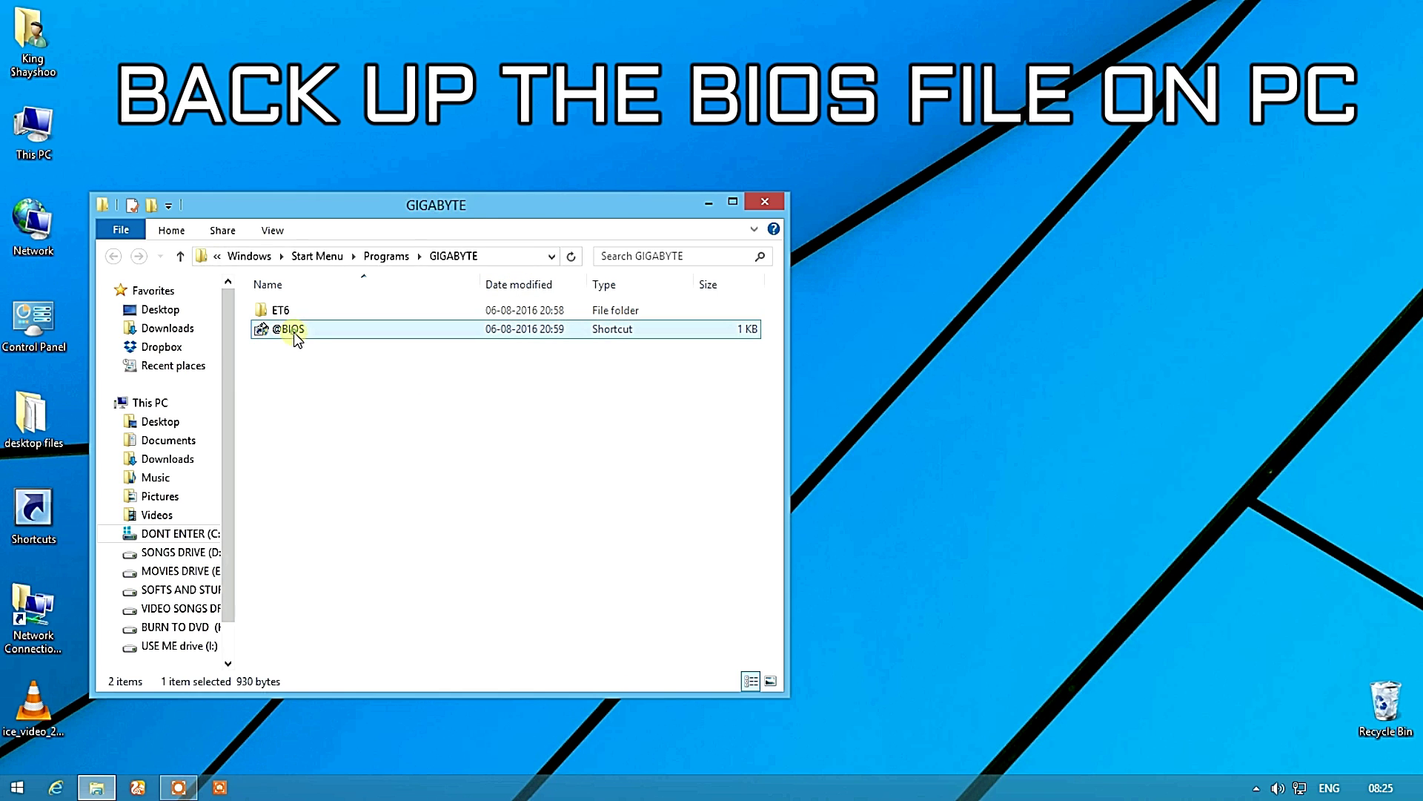
{"action": "left_click", "coordinate": [768, 206]}
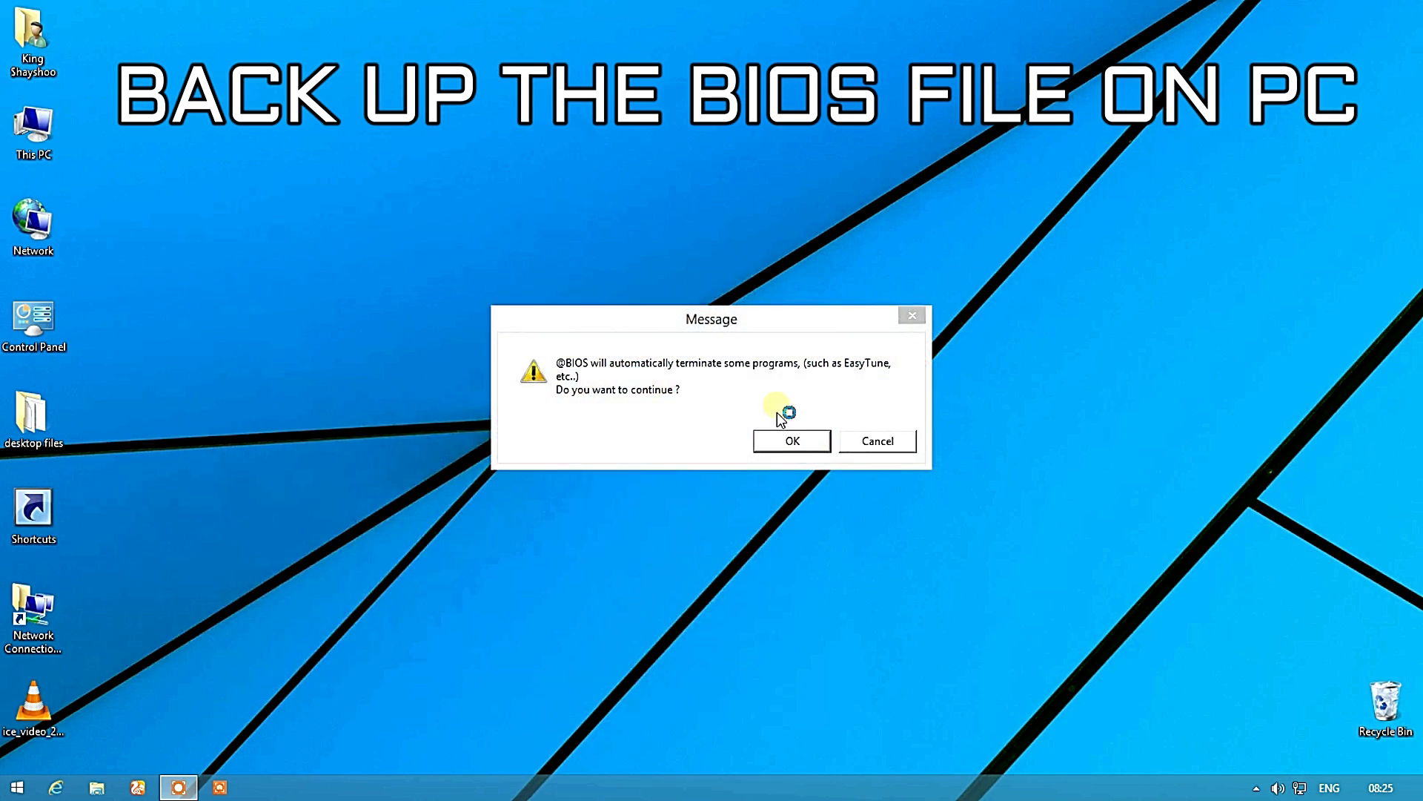
{"action": "left_click", "coordinate": [791, 441]}
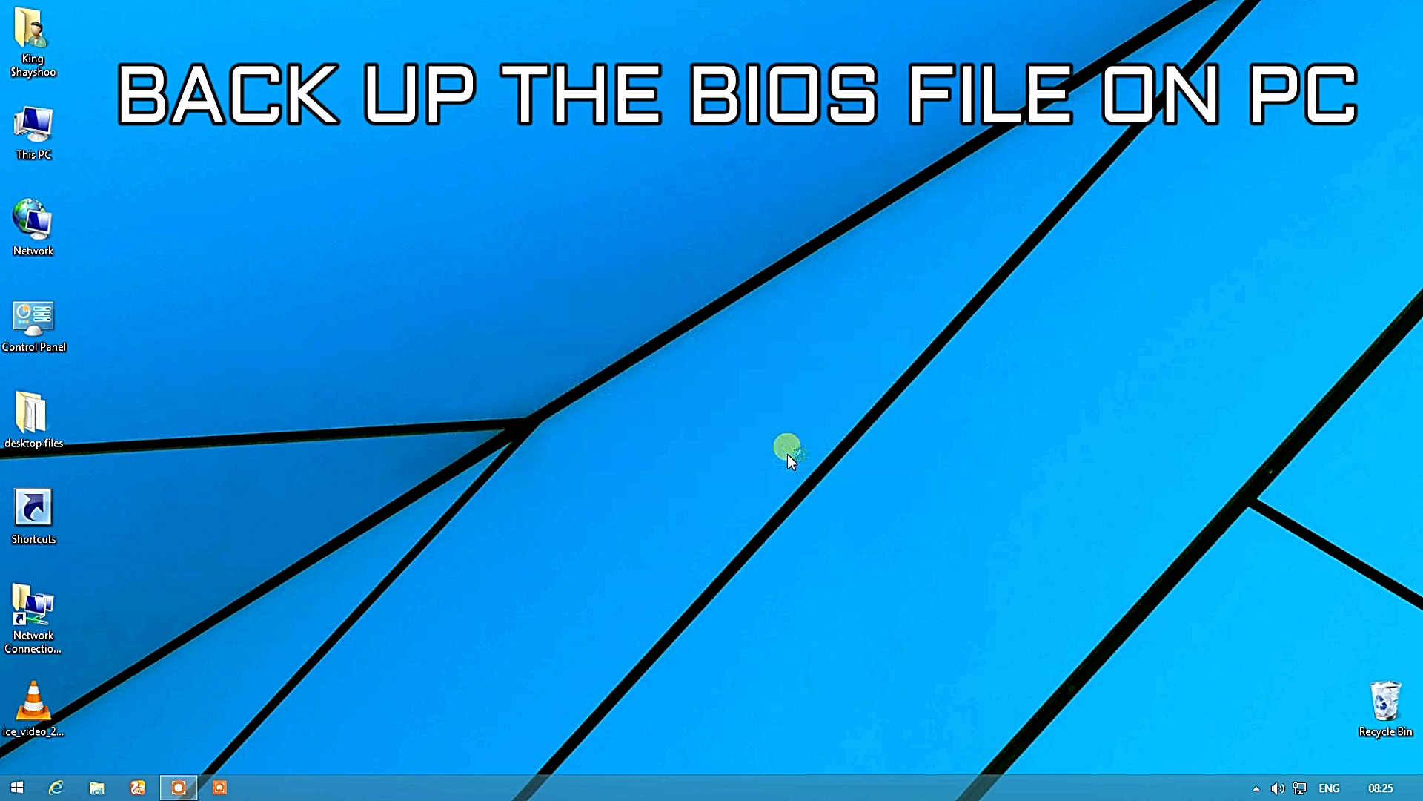
Save the current BIOS to the Desktop as a BIOS file named BIOS BACK UP and dismiss the completion message.
{"action": "right_click", "coordinate": [799, 92]}
{"action": "left_click", "coordinate": [857, 144]}
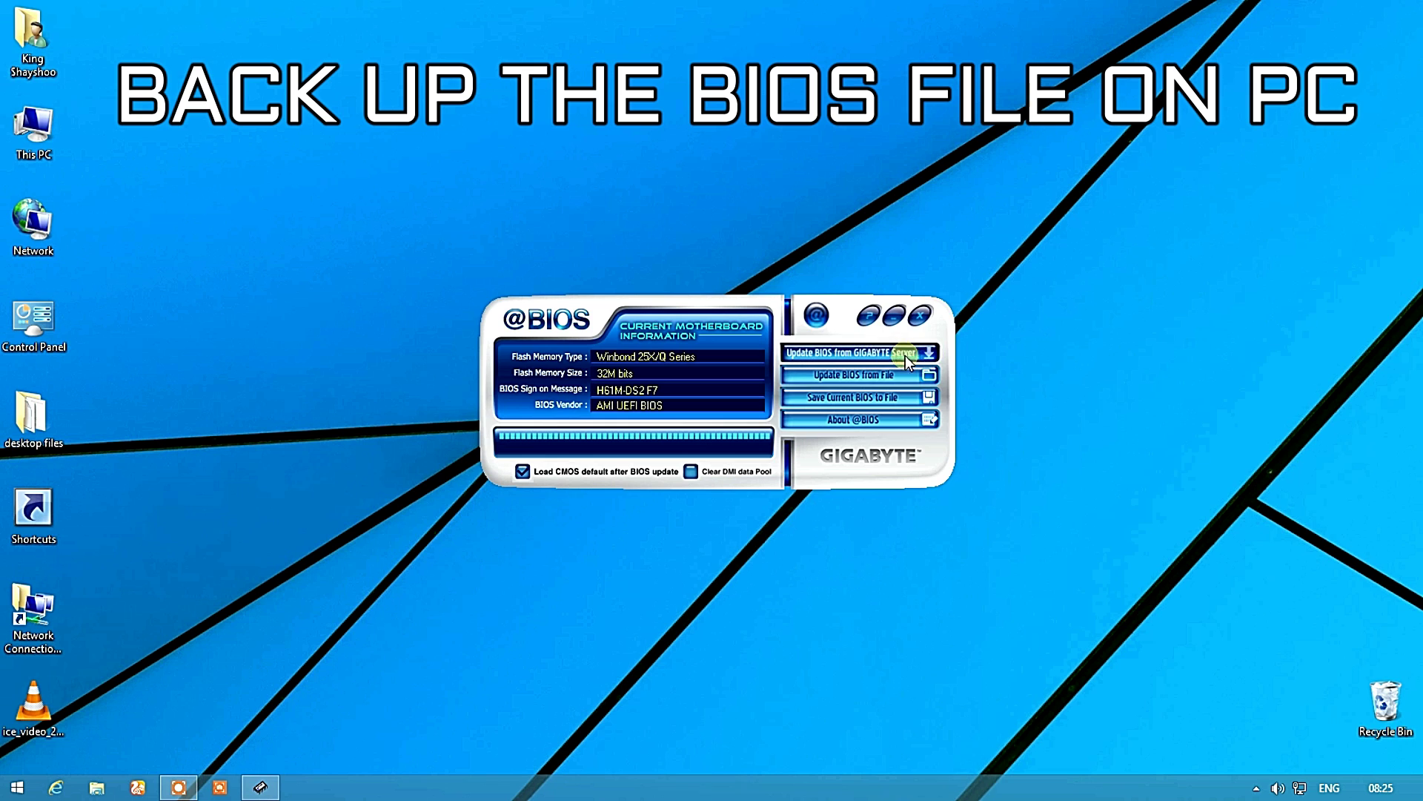
{"action": "left_click", "coordinate": [894, 397]}
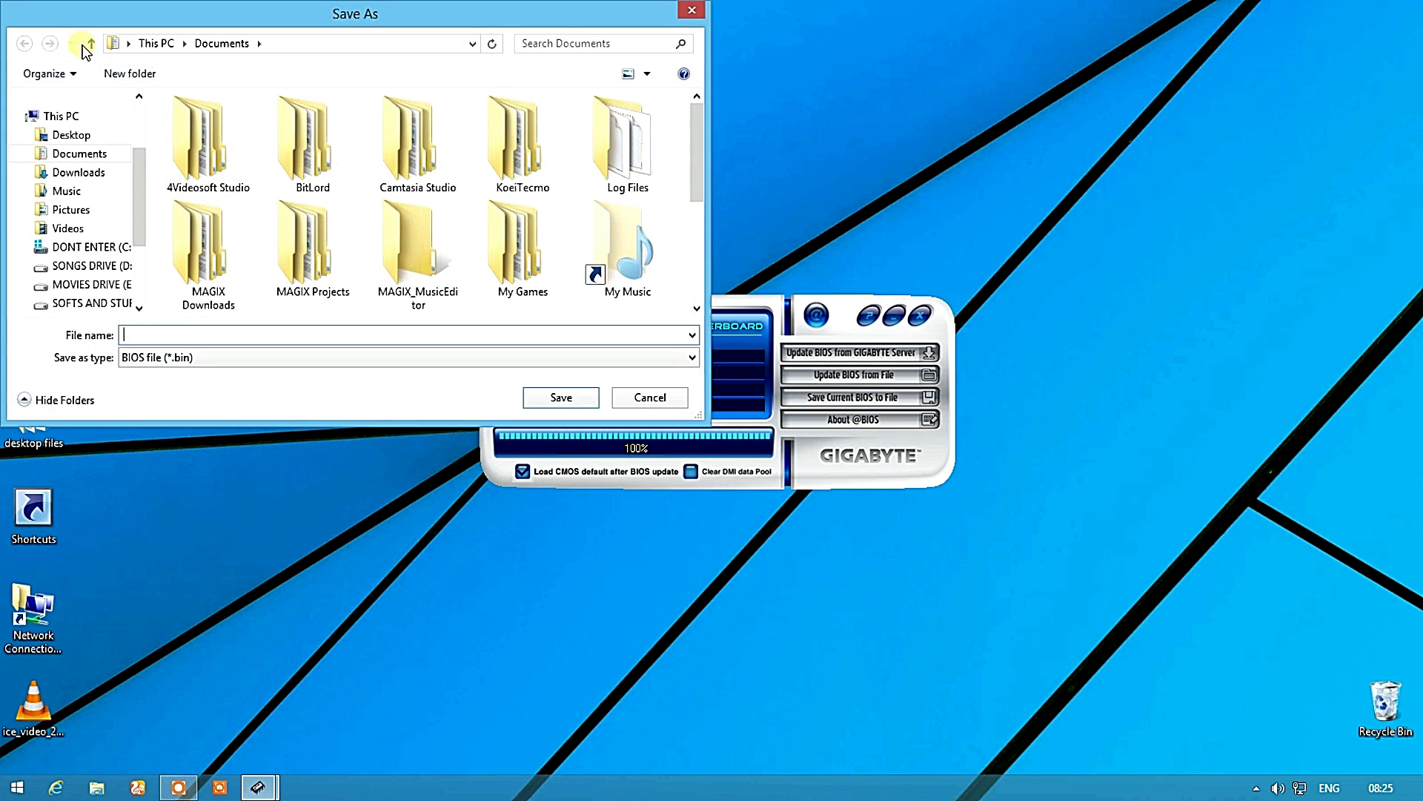
{"action": "left_click", "coordinate": [89, 44]}
{"action": "left_click", "coordinate": [90, 44]}
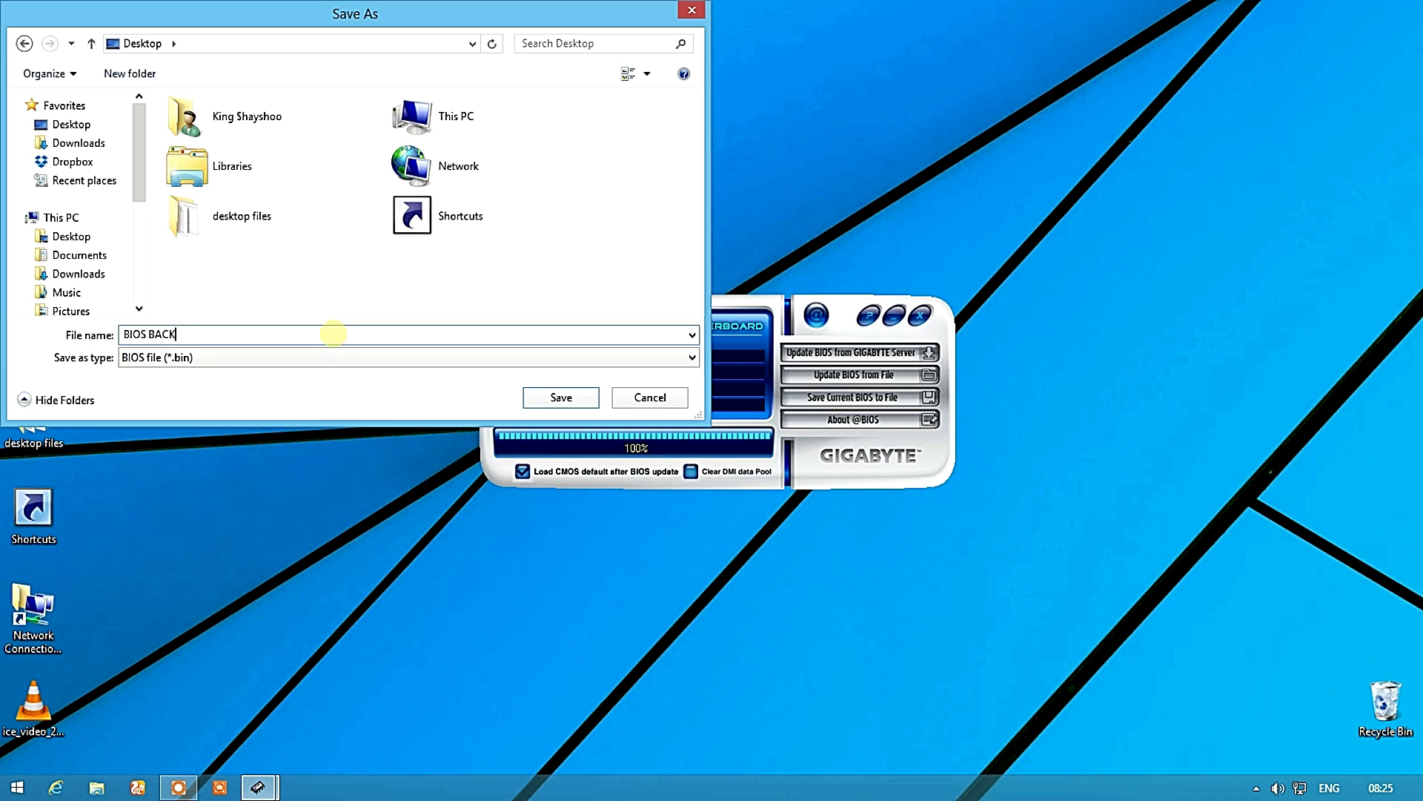
{"action": "key", "text": "Return"}
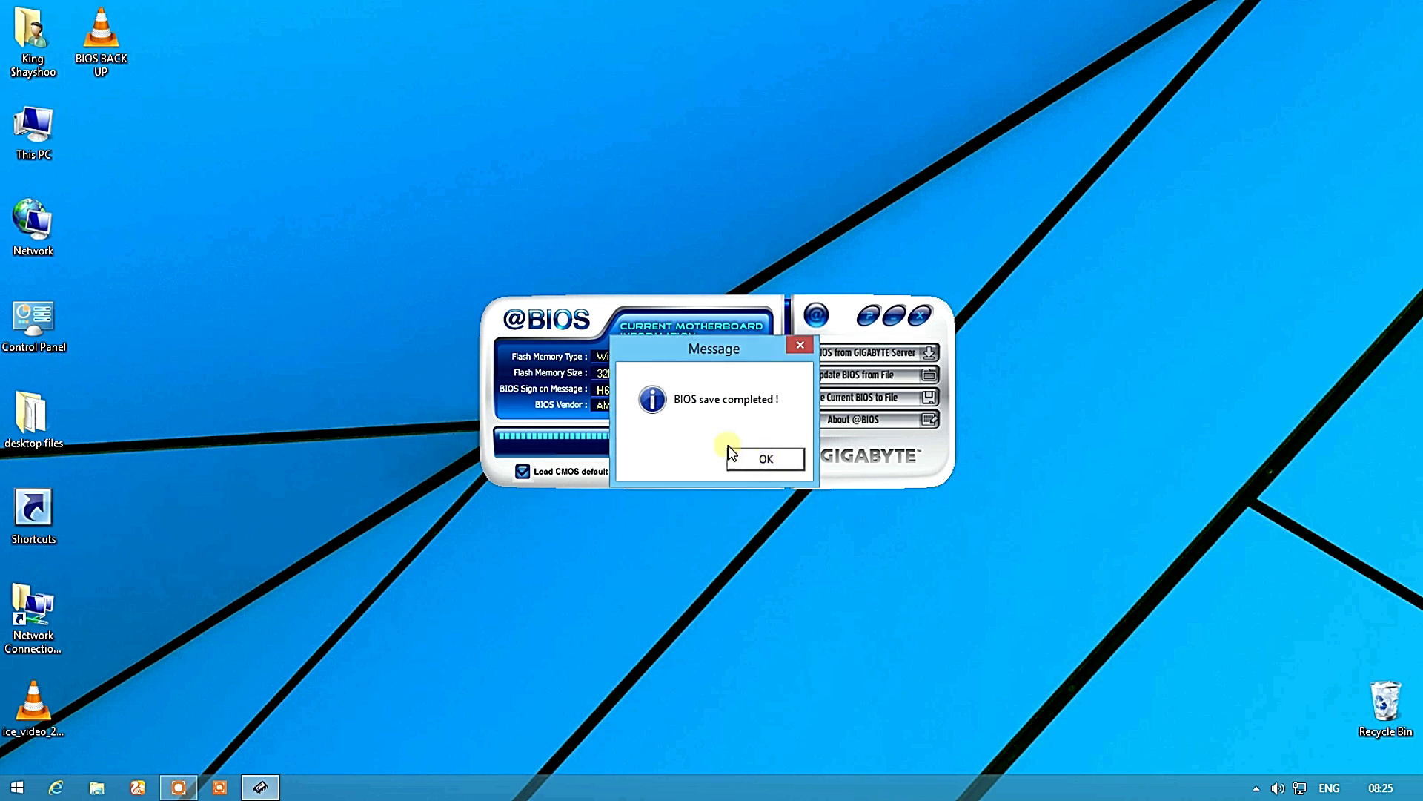
{"action": "left_click", "coordinate": [732, 453]}
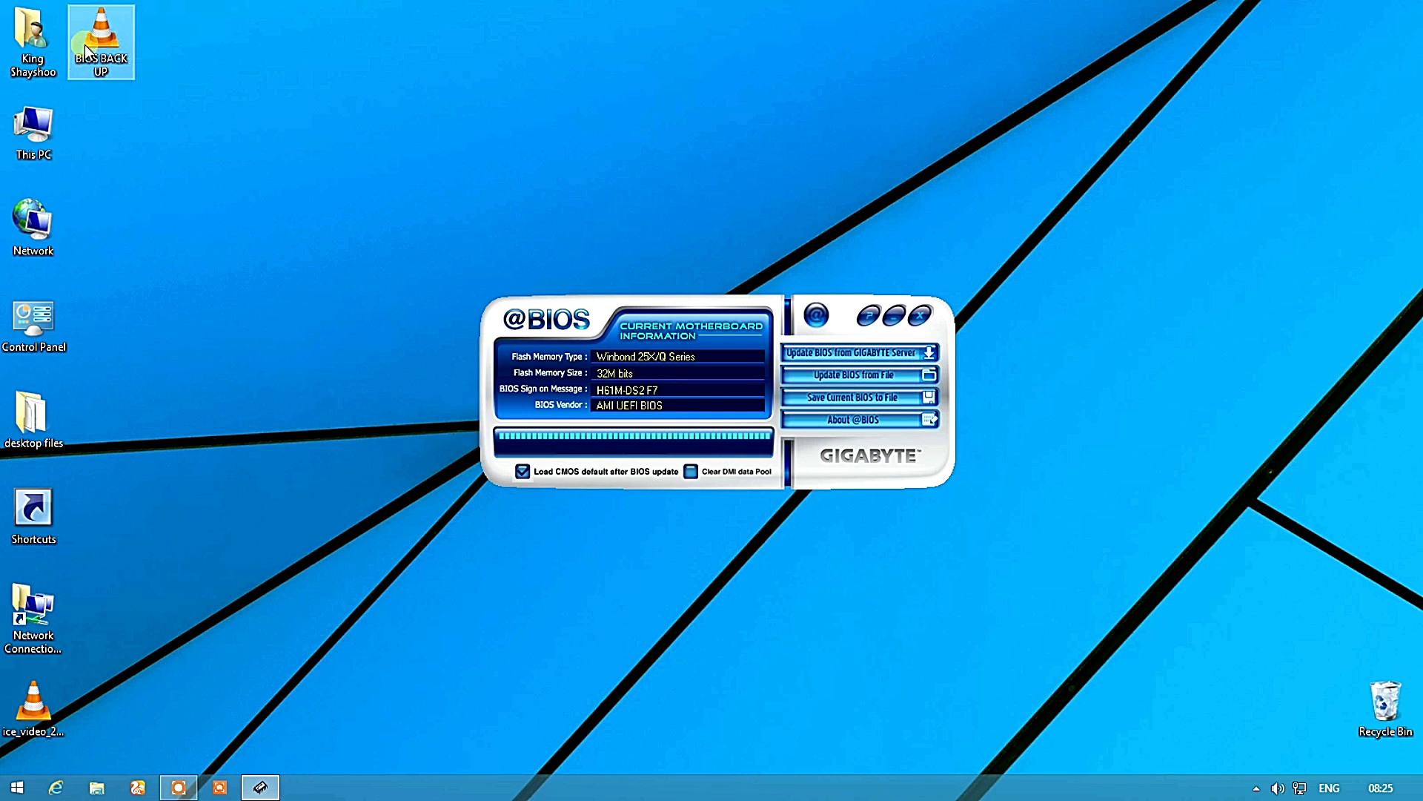
{"action": "left_click", "coordinate": [926, 352]}
{"action": "left_click", "coordinate": [678, 427]}
{"action": "left_click", "coordinate": [810, 393]}
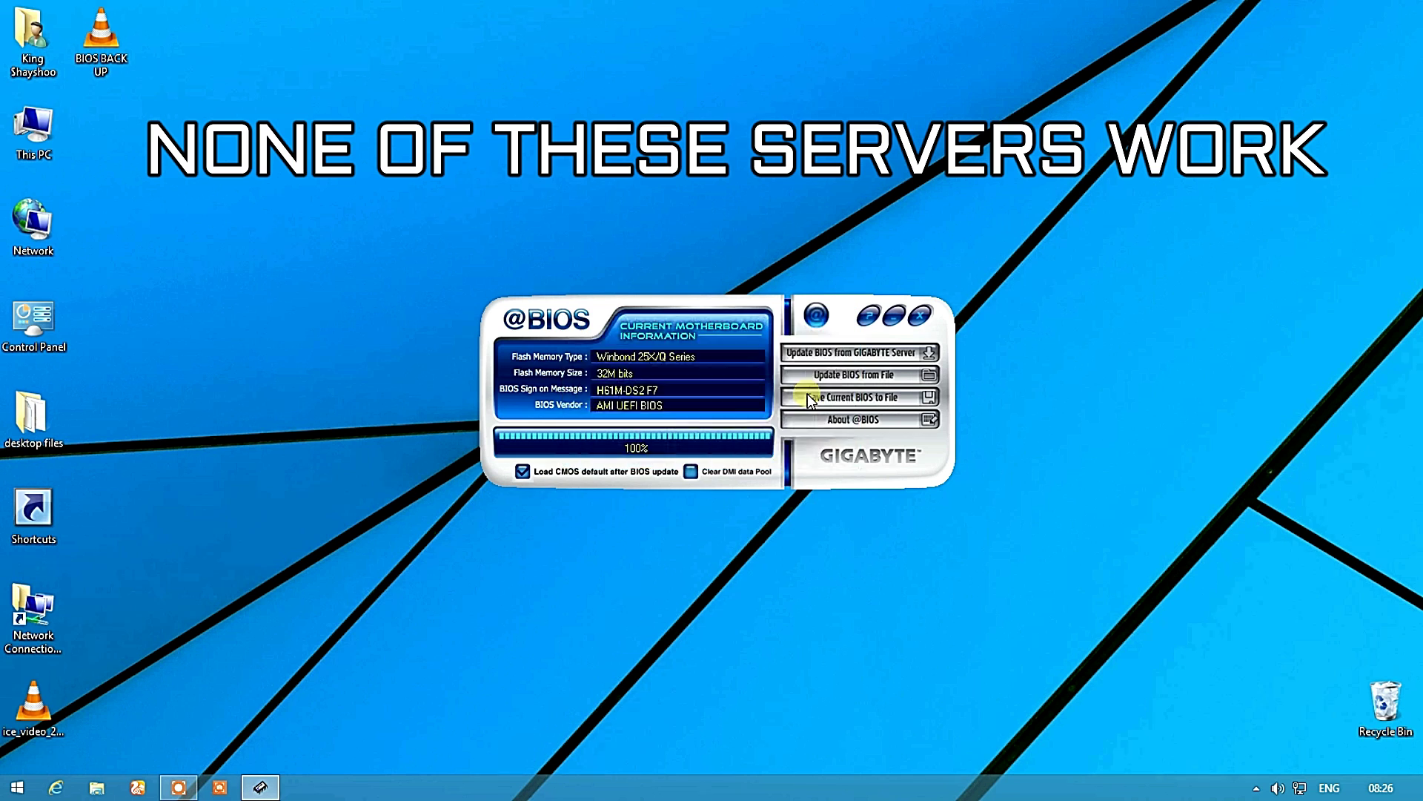
{"action": "left_click", "coordinate": [819, 463]}
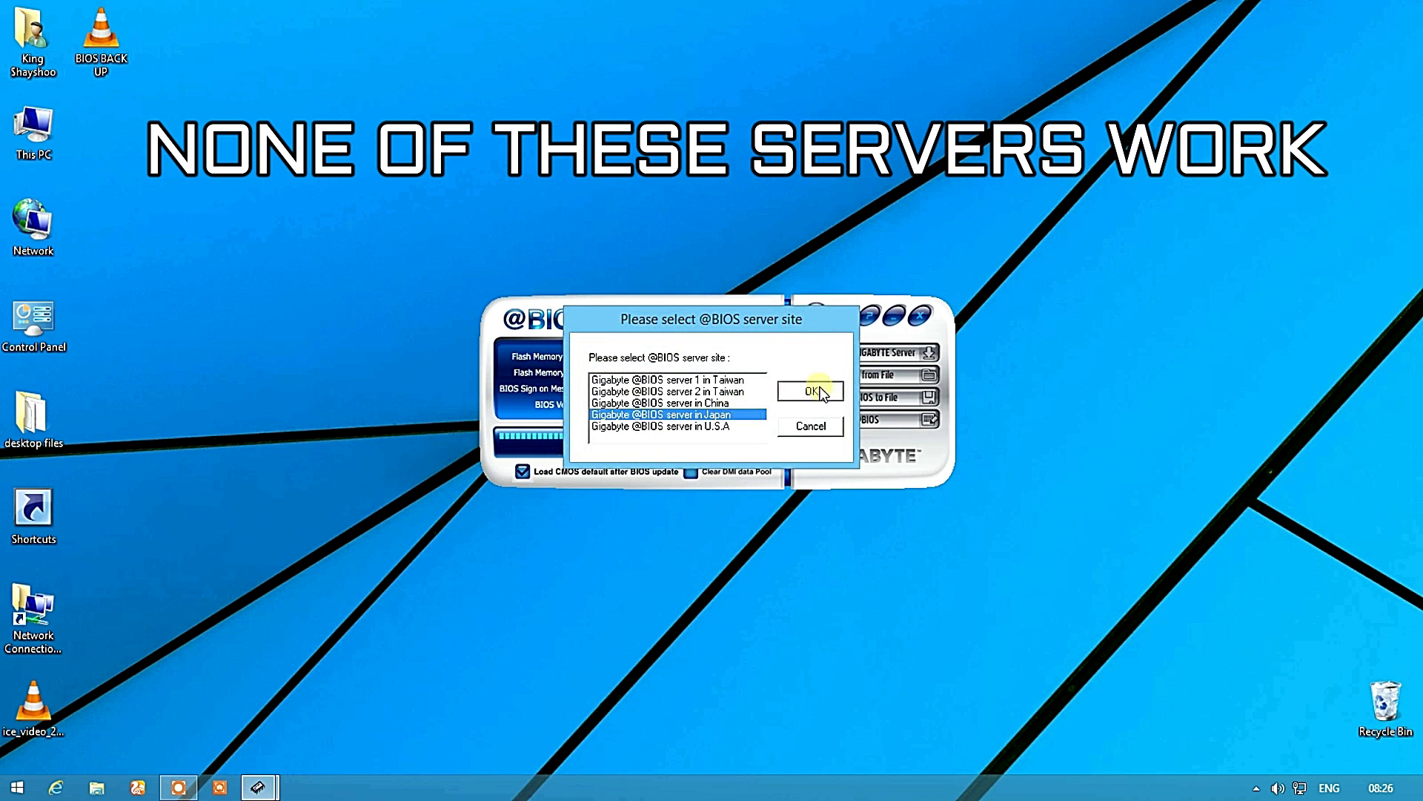
{"action": "left_click", "coordinate": [825, 388]}
{"action": "left_click", "coordinate": [826, 460]}
Retry the BIOS update from a GIGABYTE server and allow GBTFlash through Windows Firewall on public networks.
{"action": "left_click", "coordinate": [851, 348]}
{"action": "left_click", "coordinate": [820, 387]}
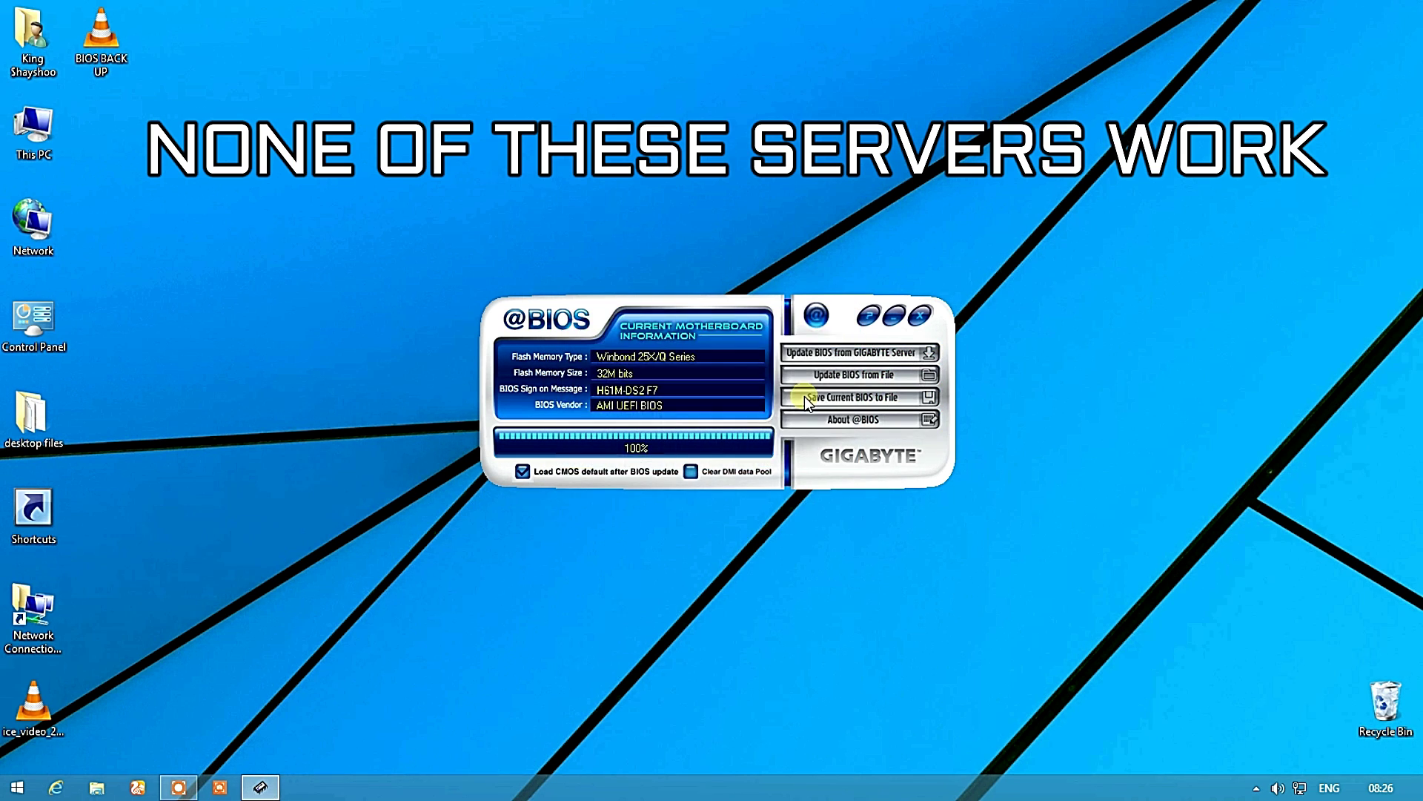
{"action": "left_click", "coordinate": [828, 552]}
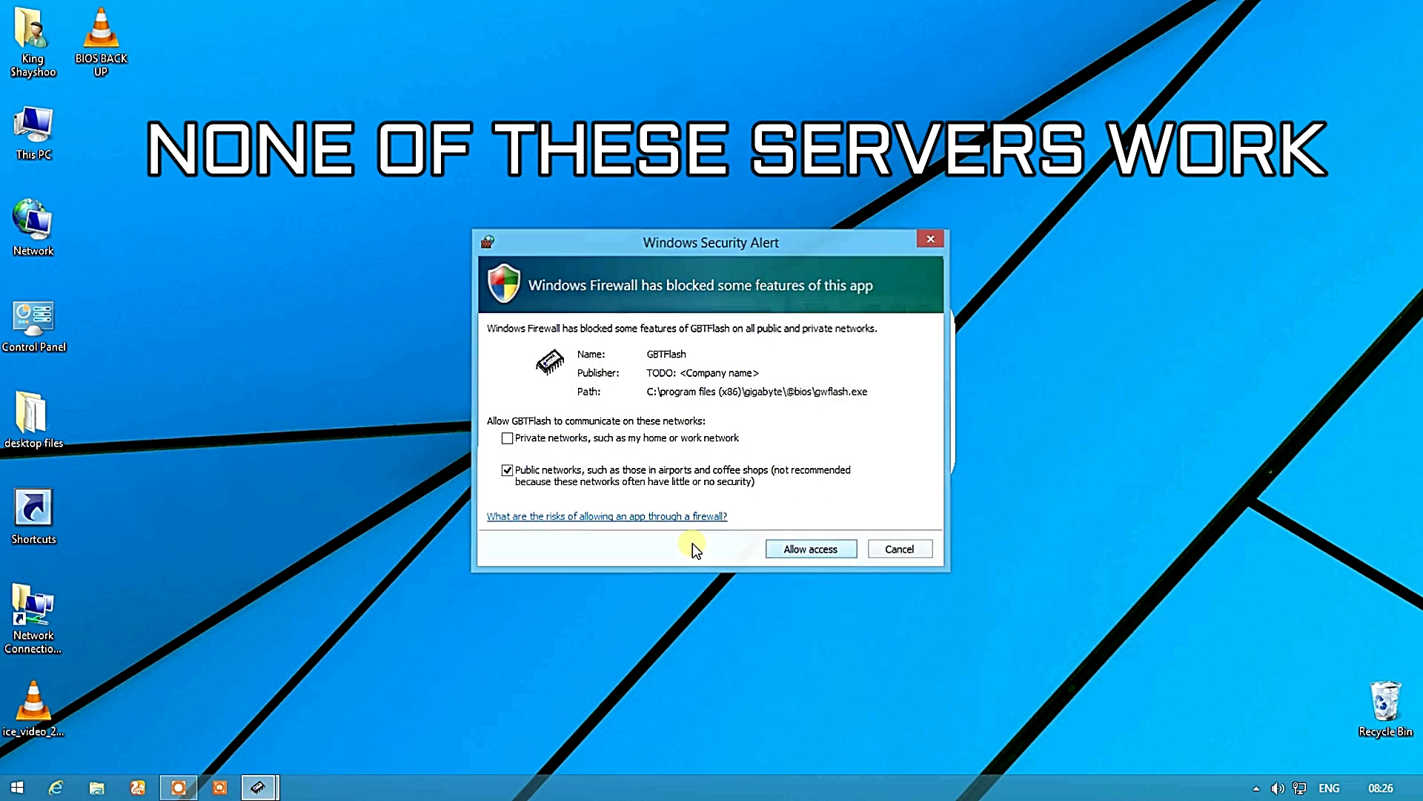
{"action": "left_click", "coordinate": [800, 451]}
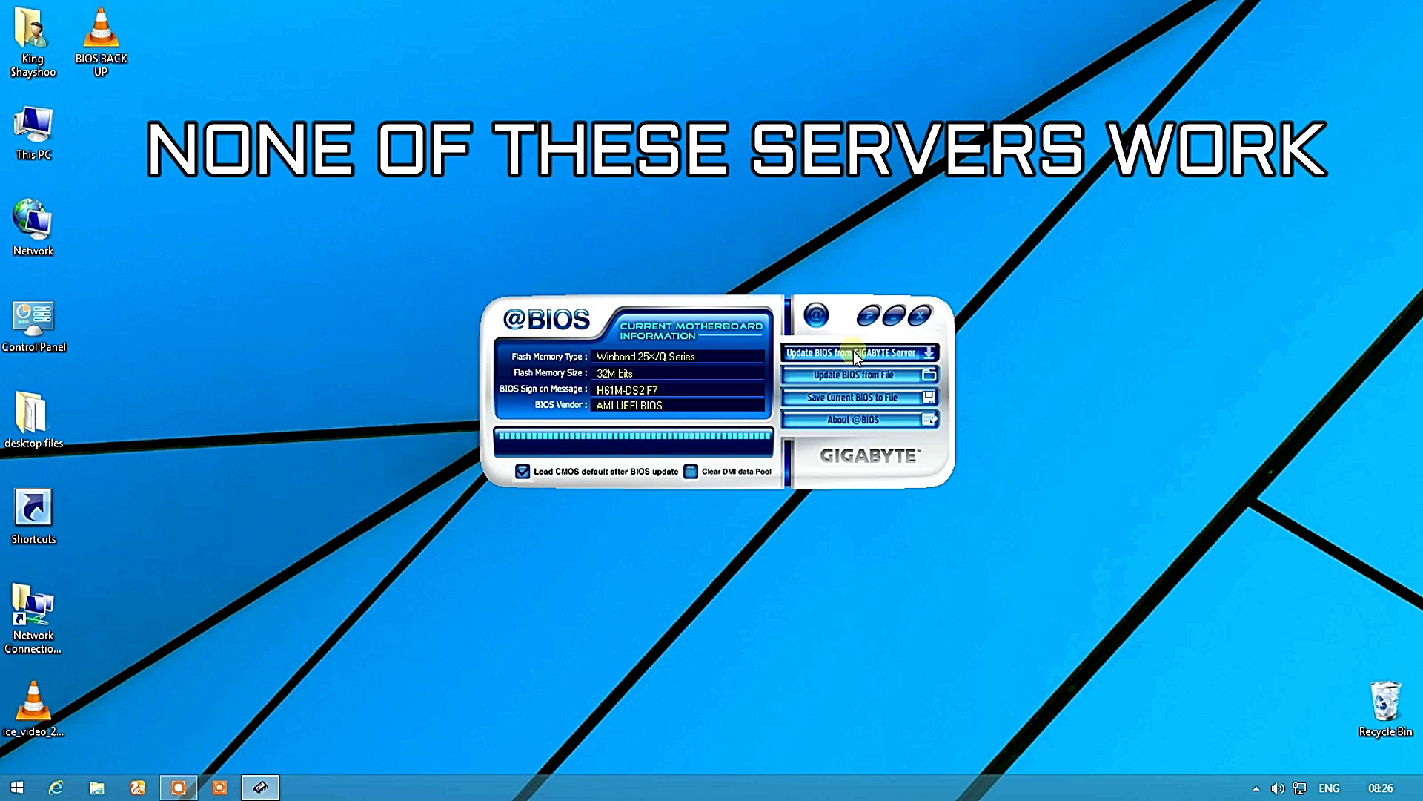
{"action": "left_click", "coordinate": [854, 357]}
{"action": "left_click", "coordinate": [734, 380]}
{"action": "left_click", "coordinate": [810, 390]}
{"action": "left_click", "coordinate": [806, 447]}
{"action": "left_click", "coordinate": [853, 354]}
{"action": "left_click", "coordinate": [714, 392]}
{"action": "left_click", "coordinate": [811, 390]}
{"action": "left_click", "coordinate": [806, 446]}
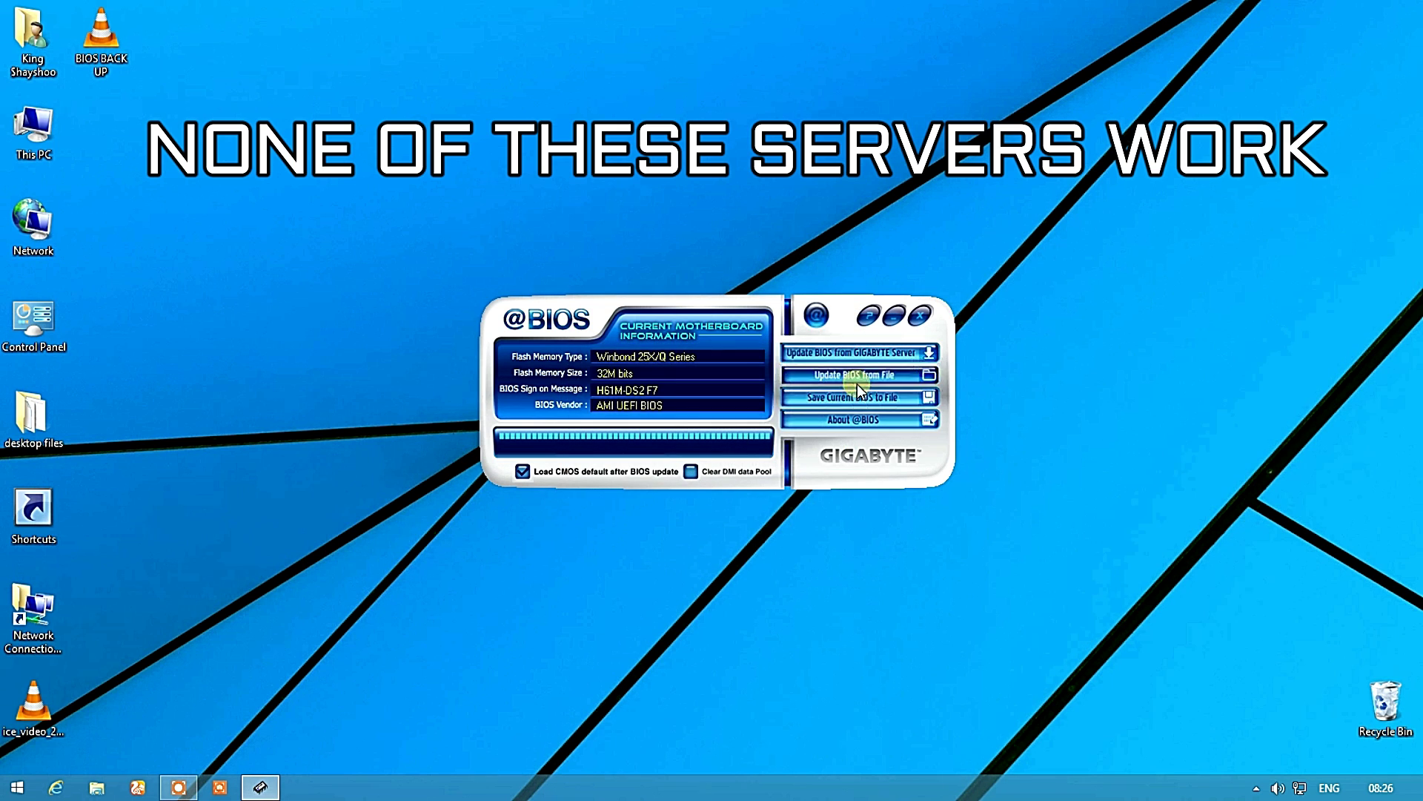
{"action": "left_click", "coordinate": [860, 354]}
{"action": "left_click", "coordinate": [805, 413]}
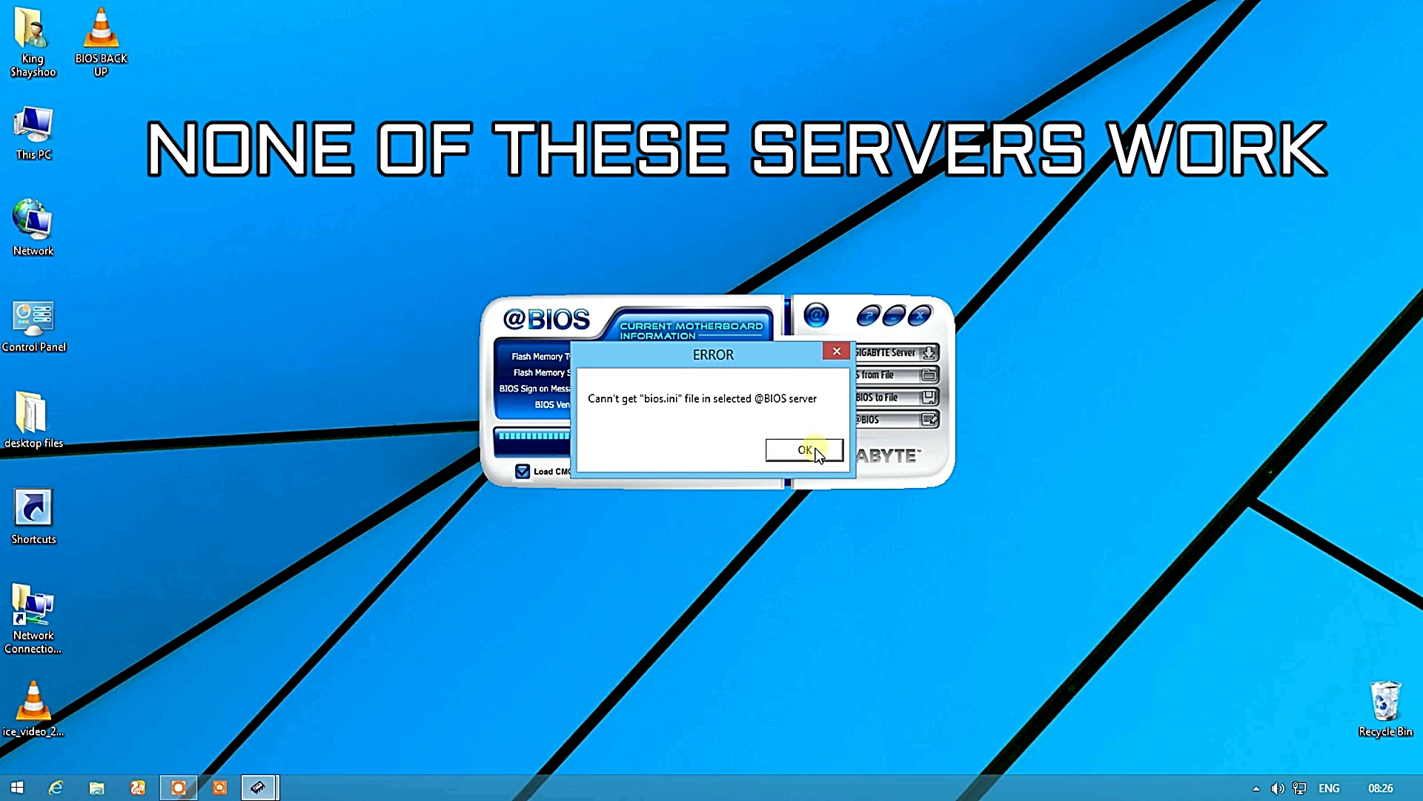
{"action": "left_click", "coordinate": [816, 450]}
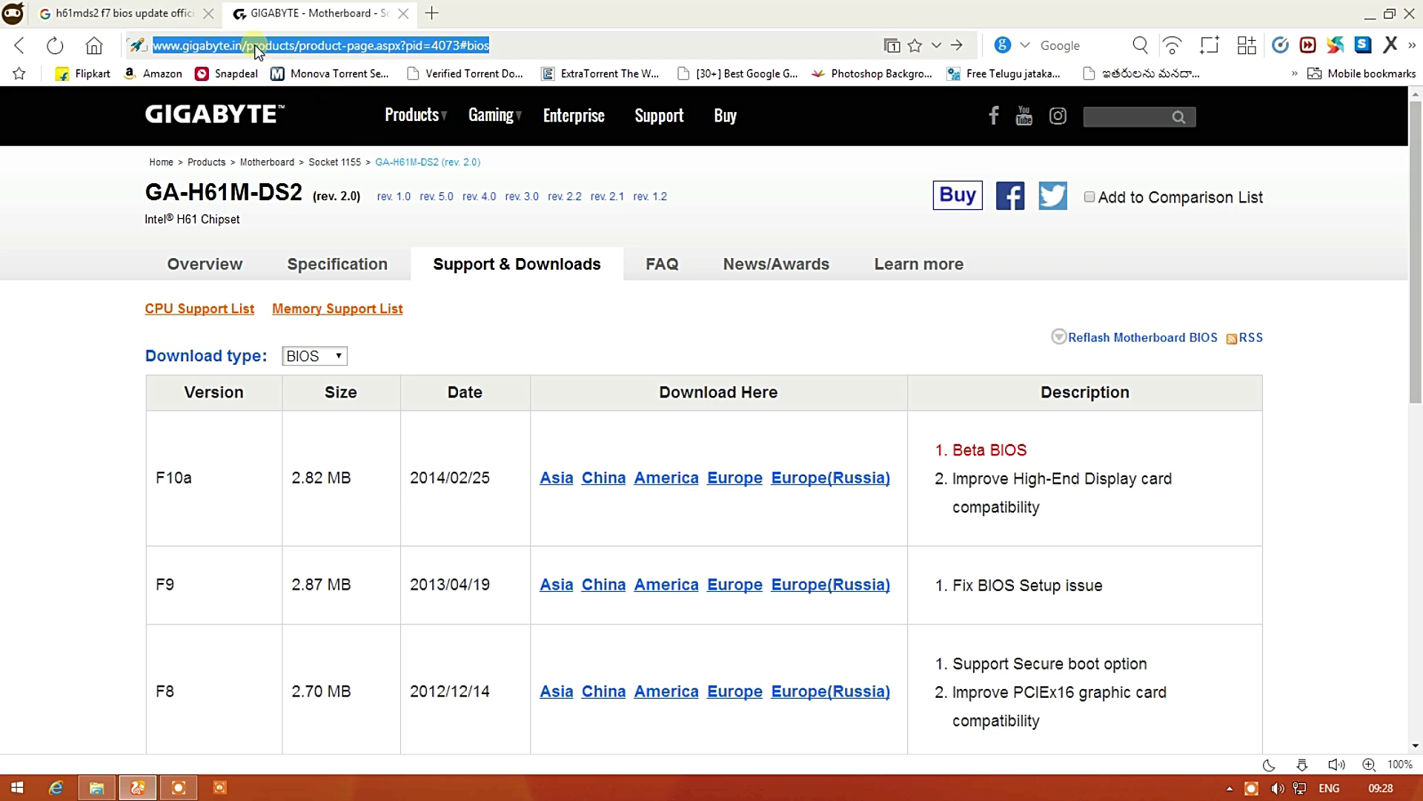
Switch to the browser and examine the model name and BIOS version list, including F7, on the GA-H61M-DS2 (rev. 2.0) support page.
{"action": "left_click", "coordinate": [52, 379]}
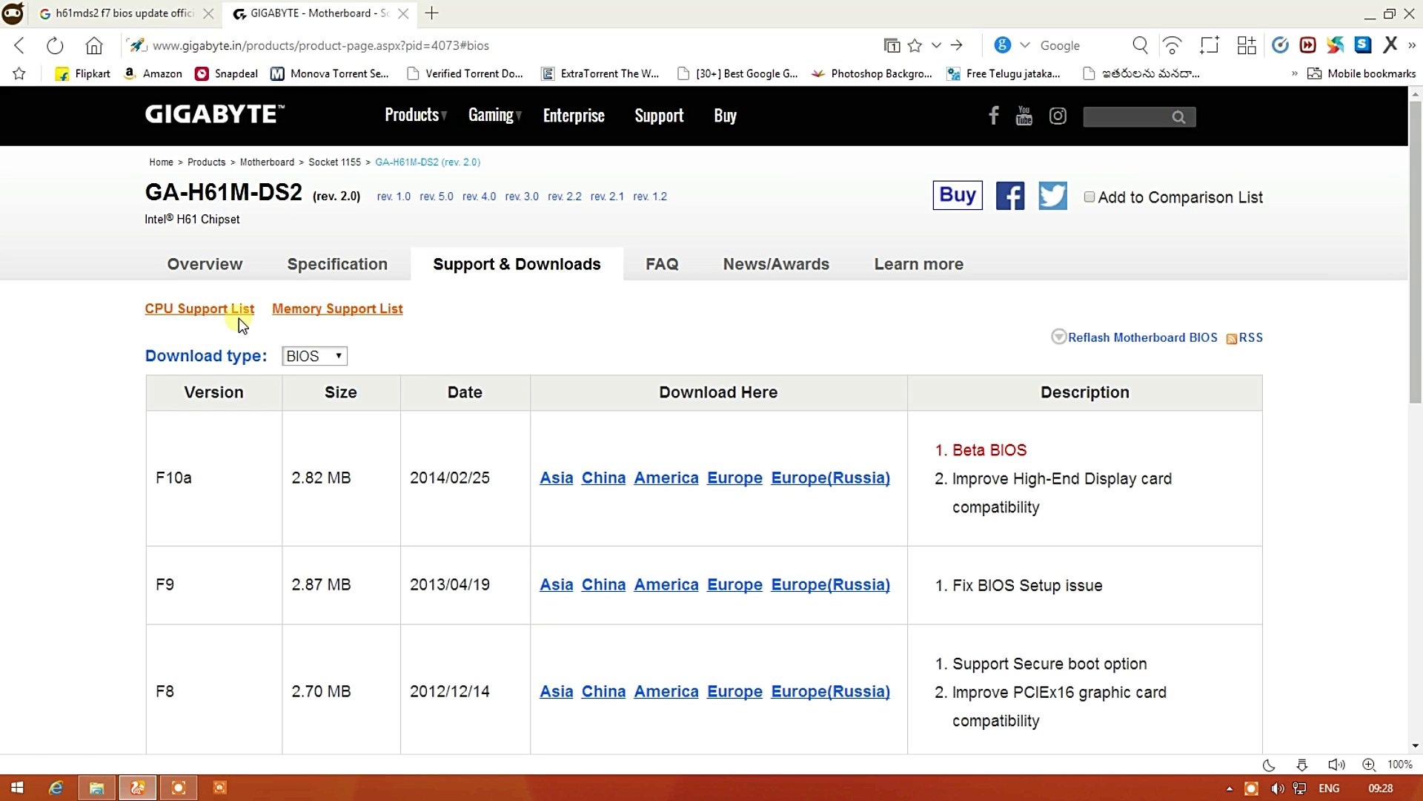
{"action": "left_click_drag", "start_coordinate": [142, 191], "coordinate": [309, 203]}
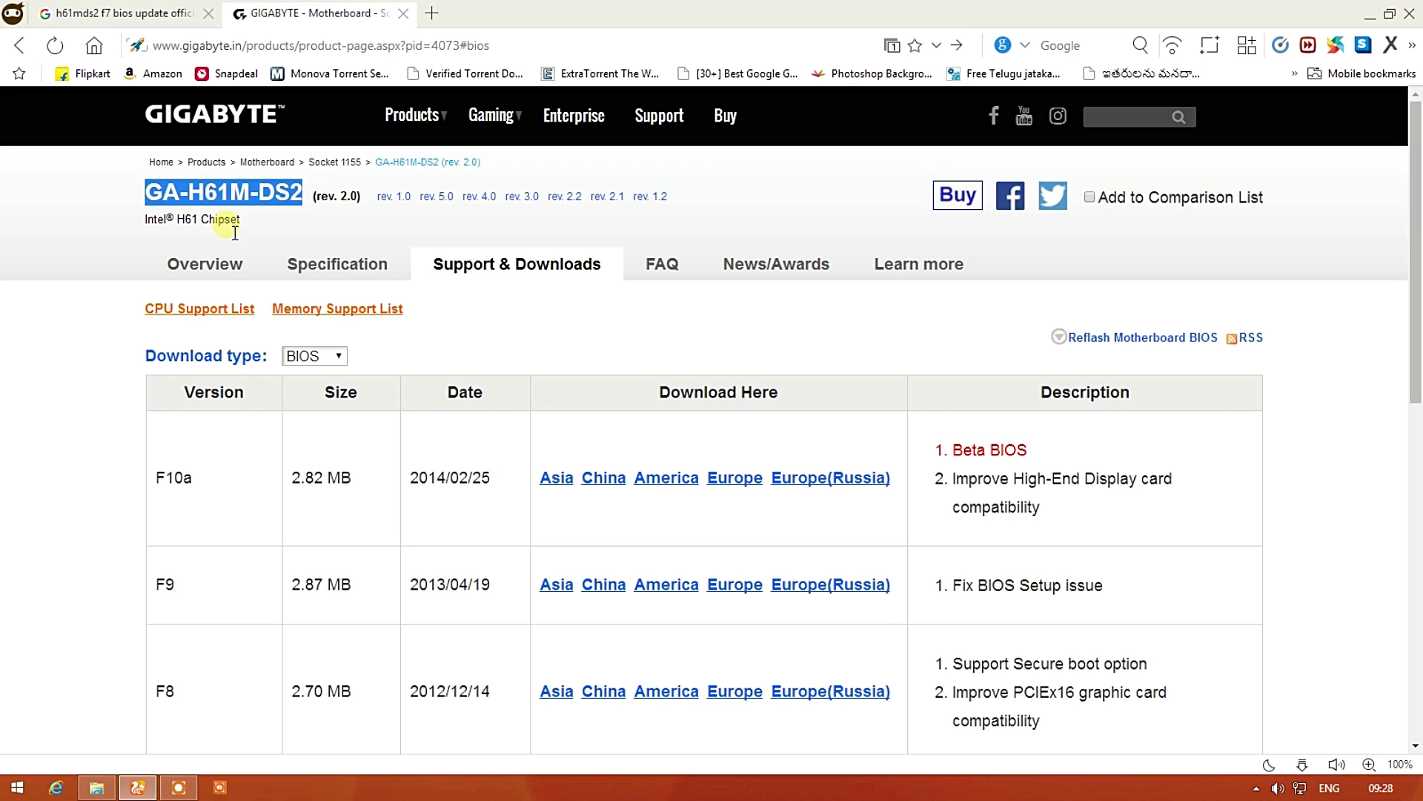
{"action": "left_click", "coordinate": [79, 420]}
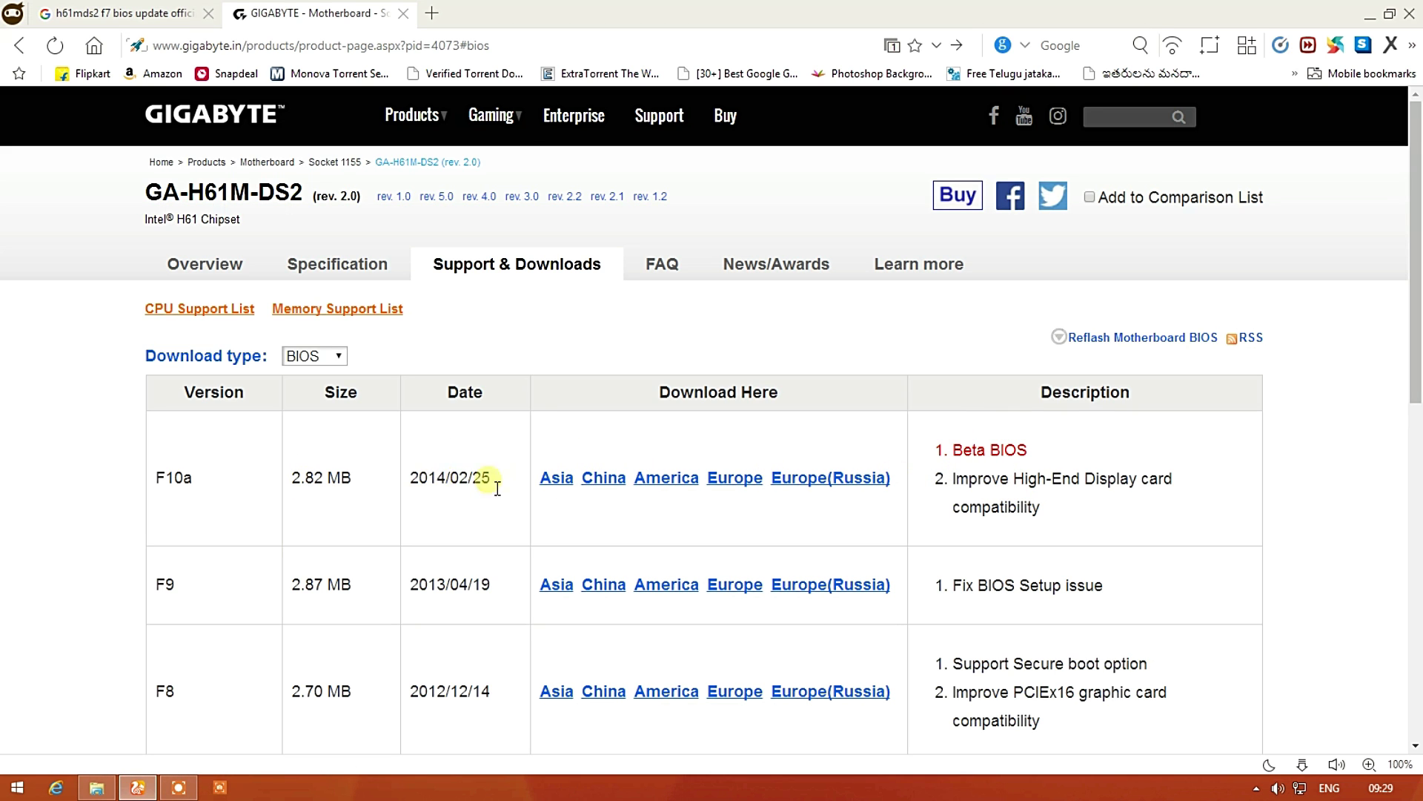
{"action": "scroll", "coordinate": [465, 563], "scroll_direction": "down", "scroll_amount": 1}
{"action": "scroll", "coordinate": [465, 564], "scroll_direction": "down", "scroll_amount": 5}
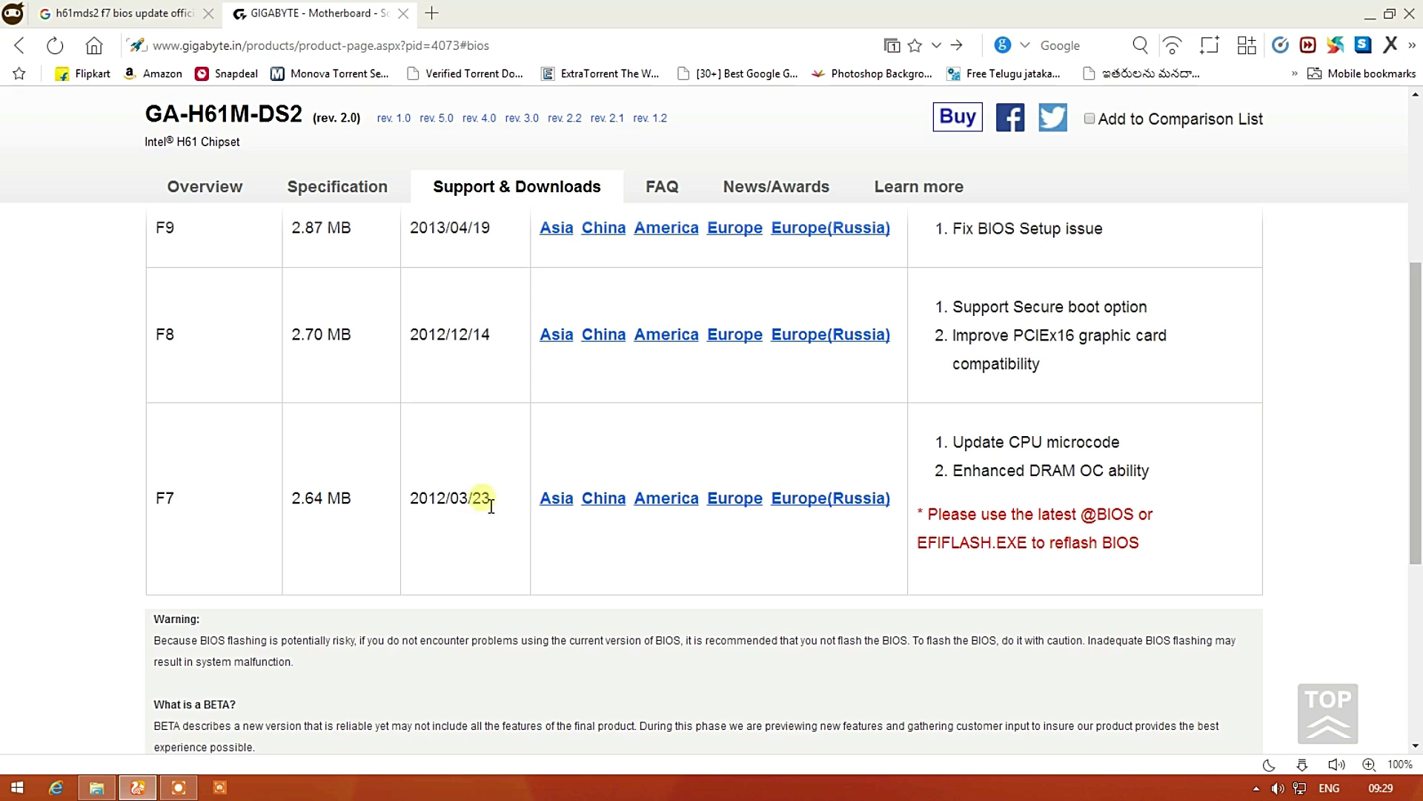
{"action": "scroll", "coordinate": [444, 394], "scroll_direction": "up", "scroll_amount": 1}
{"action": "scroll", "coordinate": [444, 395], "scroll_direction": "up", "scroll_amount": 2}
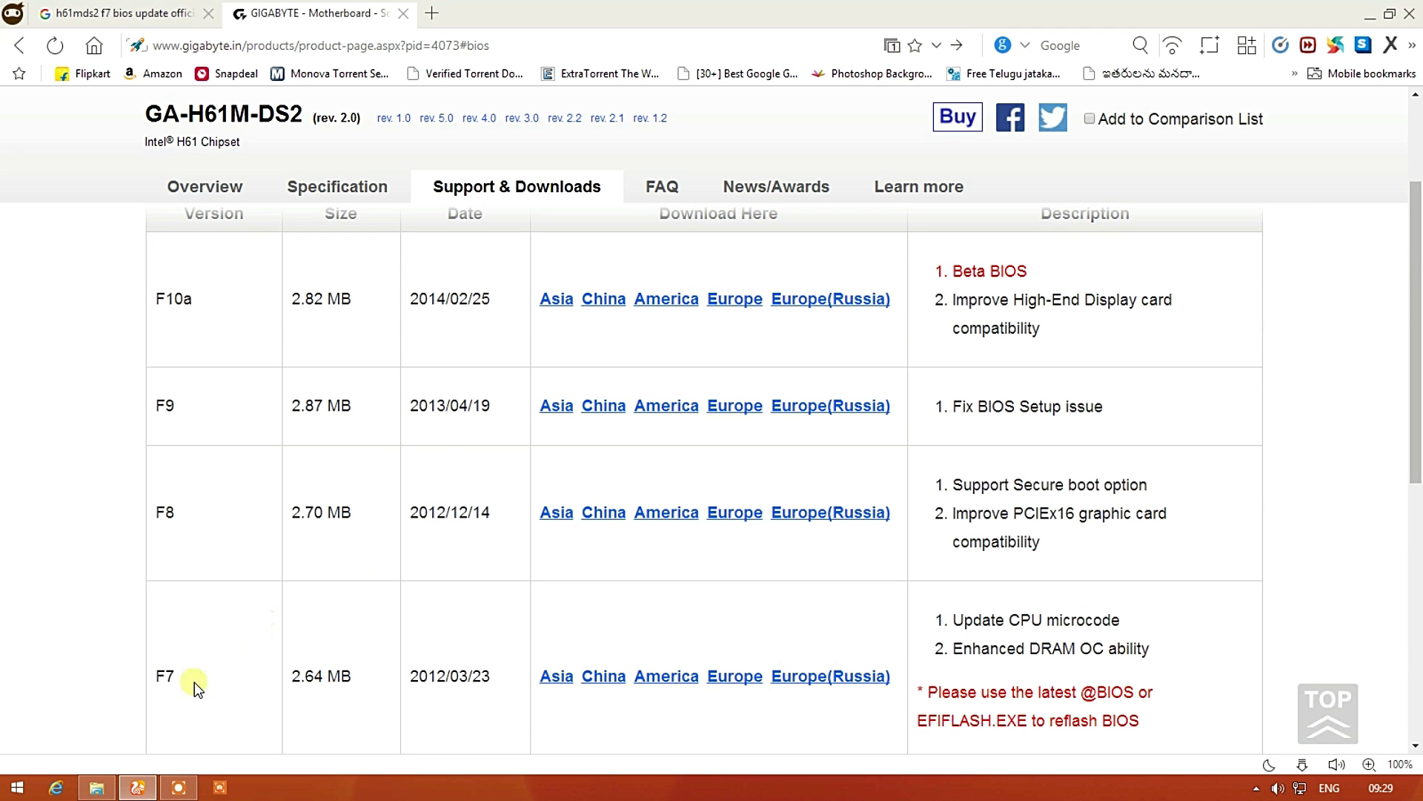
{"action": "left_click_drag", "start_coordinate": [493, 679], "coordinate": [165, 689]}
{"action": "left_click", "coordinate": [131, 681]}
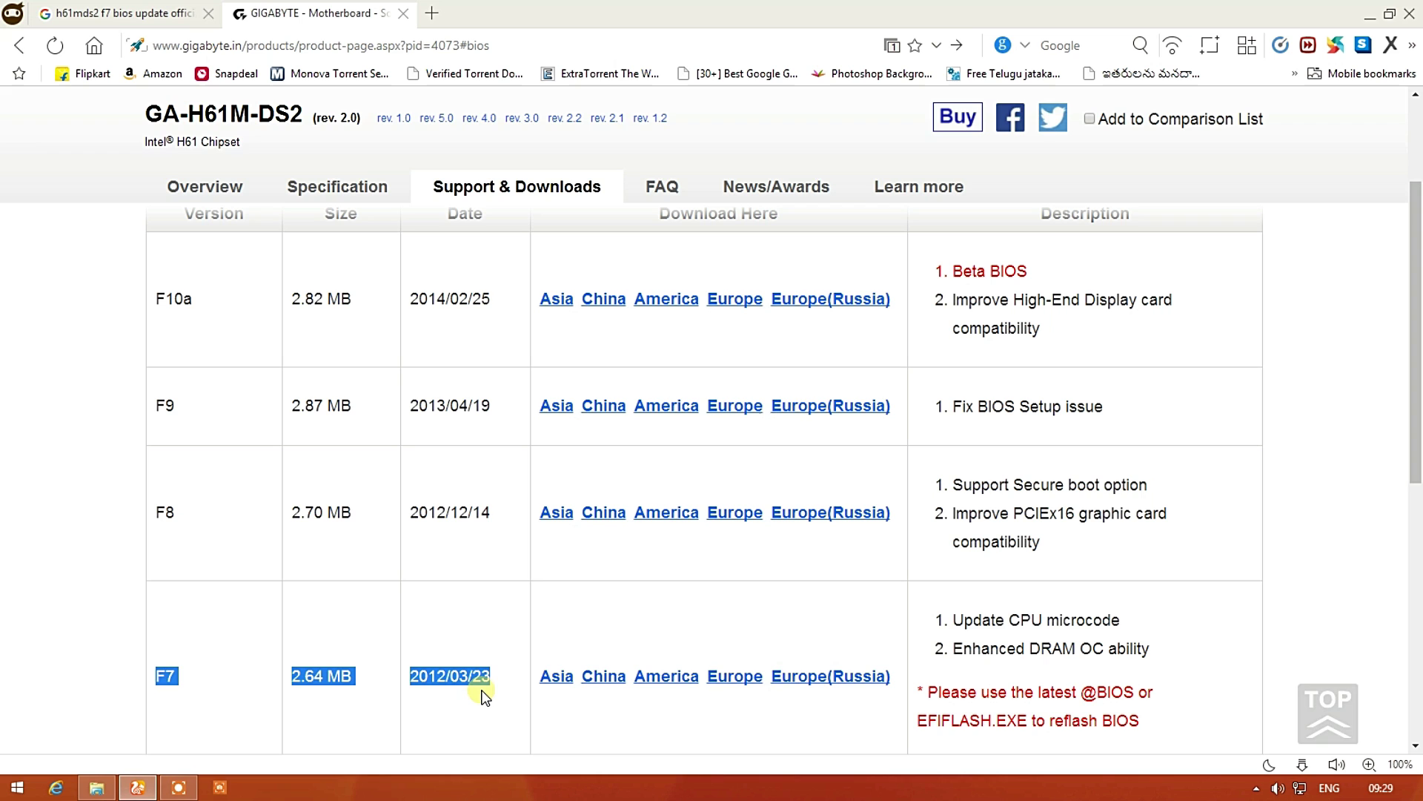
{"action": "scroll", "coordinate": [483, 696], "scroll_direction": "up", "scroll_amount": 3}
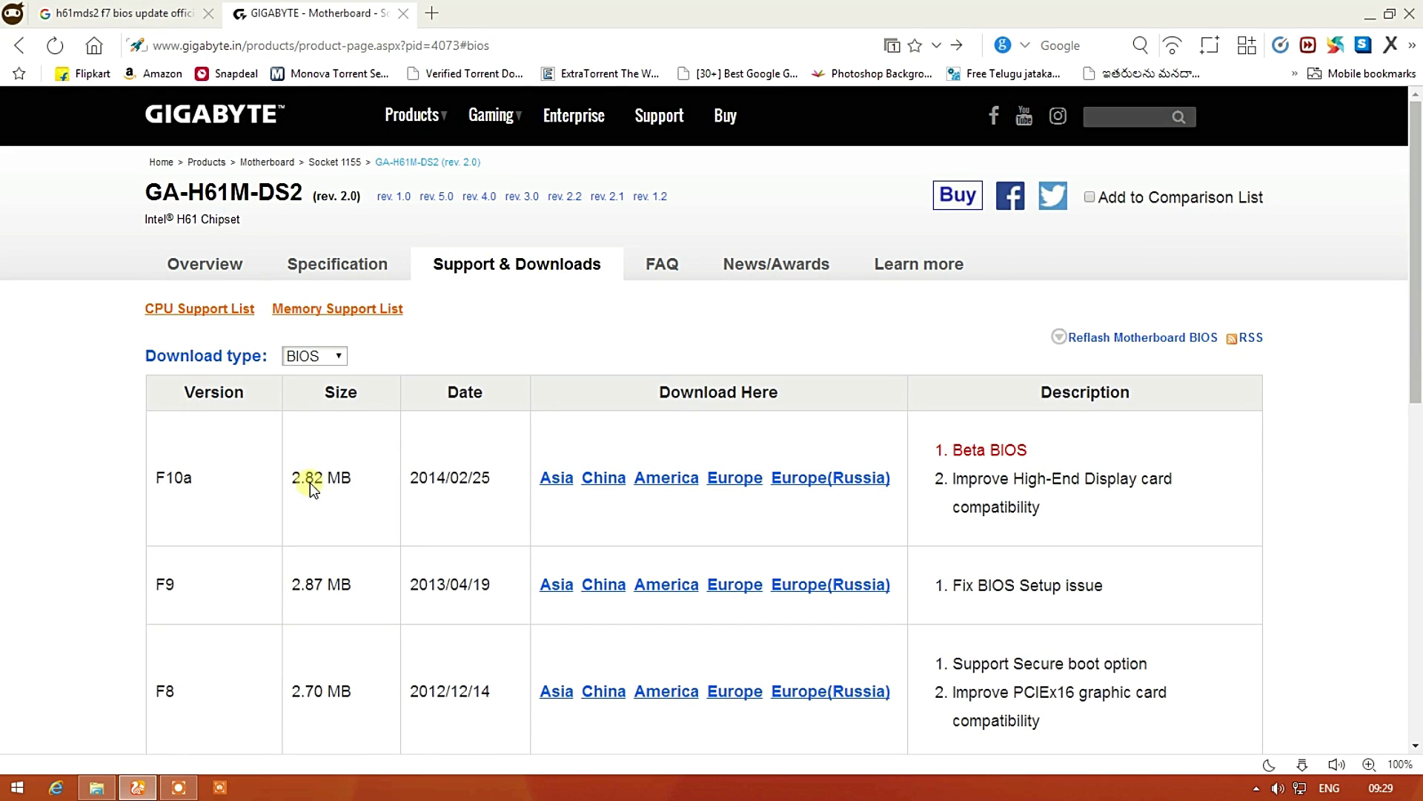
Open the Asia download link for BIOS version F10a in a new tab, cancel the duplicate download, and close that tab.
{"action": "left_click_drag", "start_coordinate": [493, 480], "coordinate": [157, 478]}
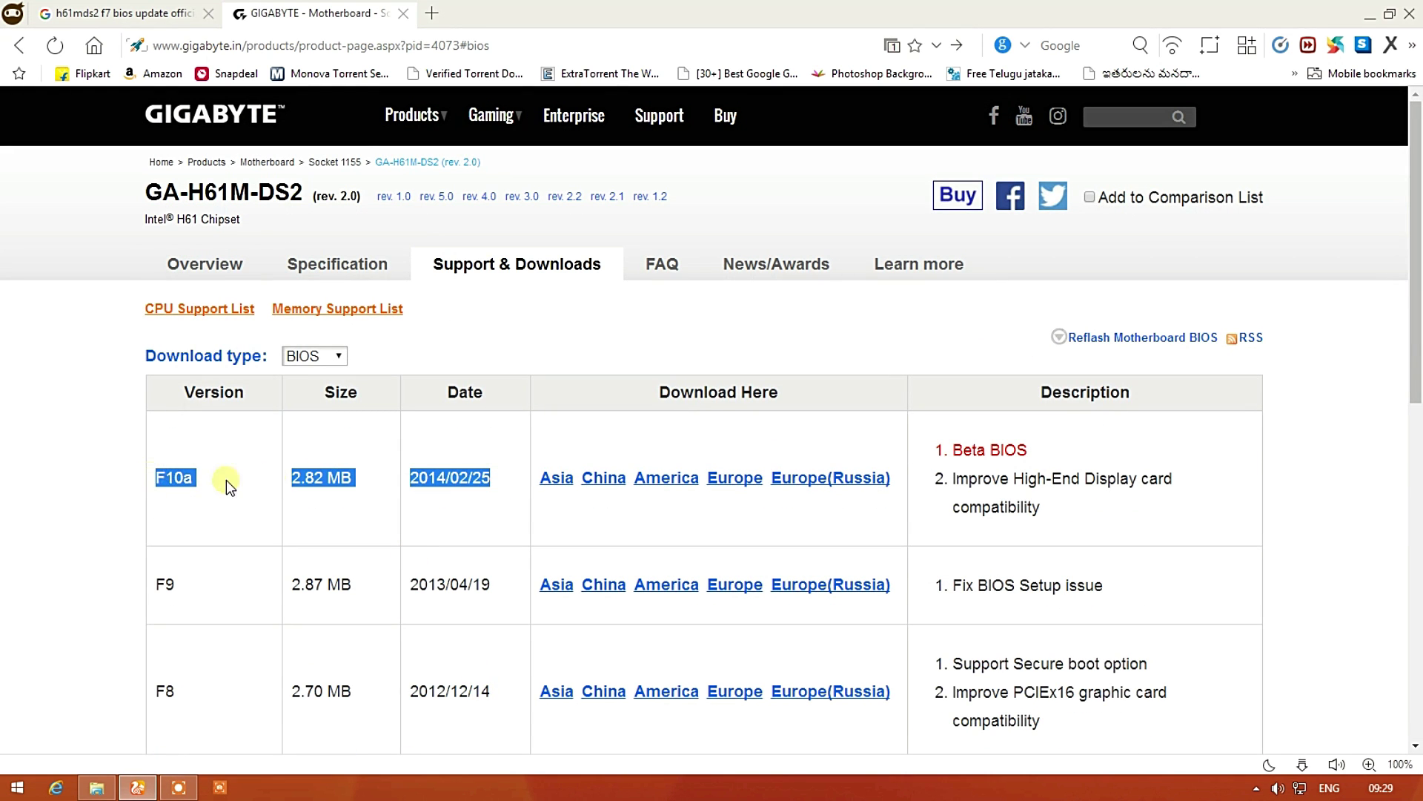
{"action": "right_click", "coordinate": [562, 484]}
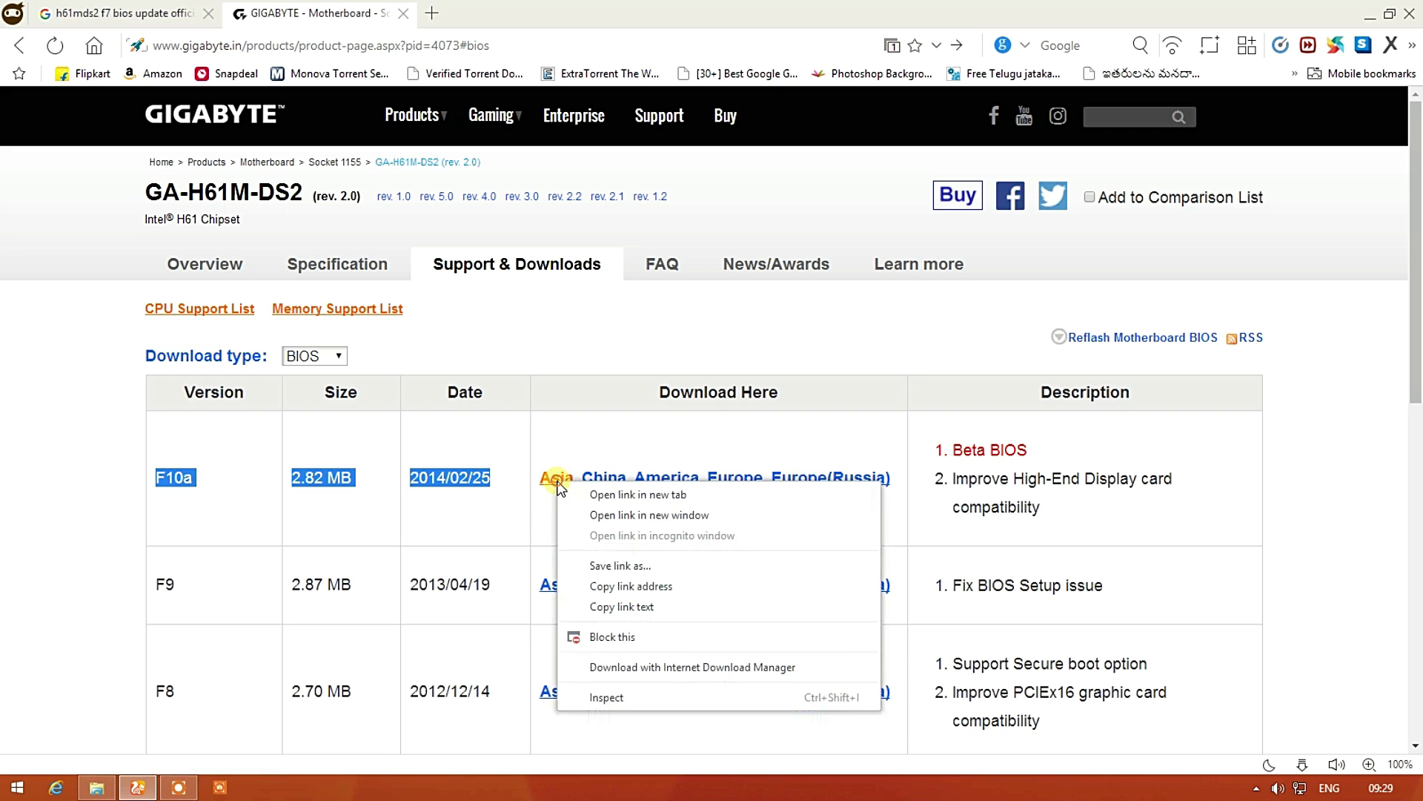
{"action": "left_click", "coordinate": [624, 496]}
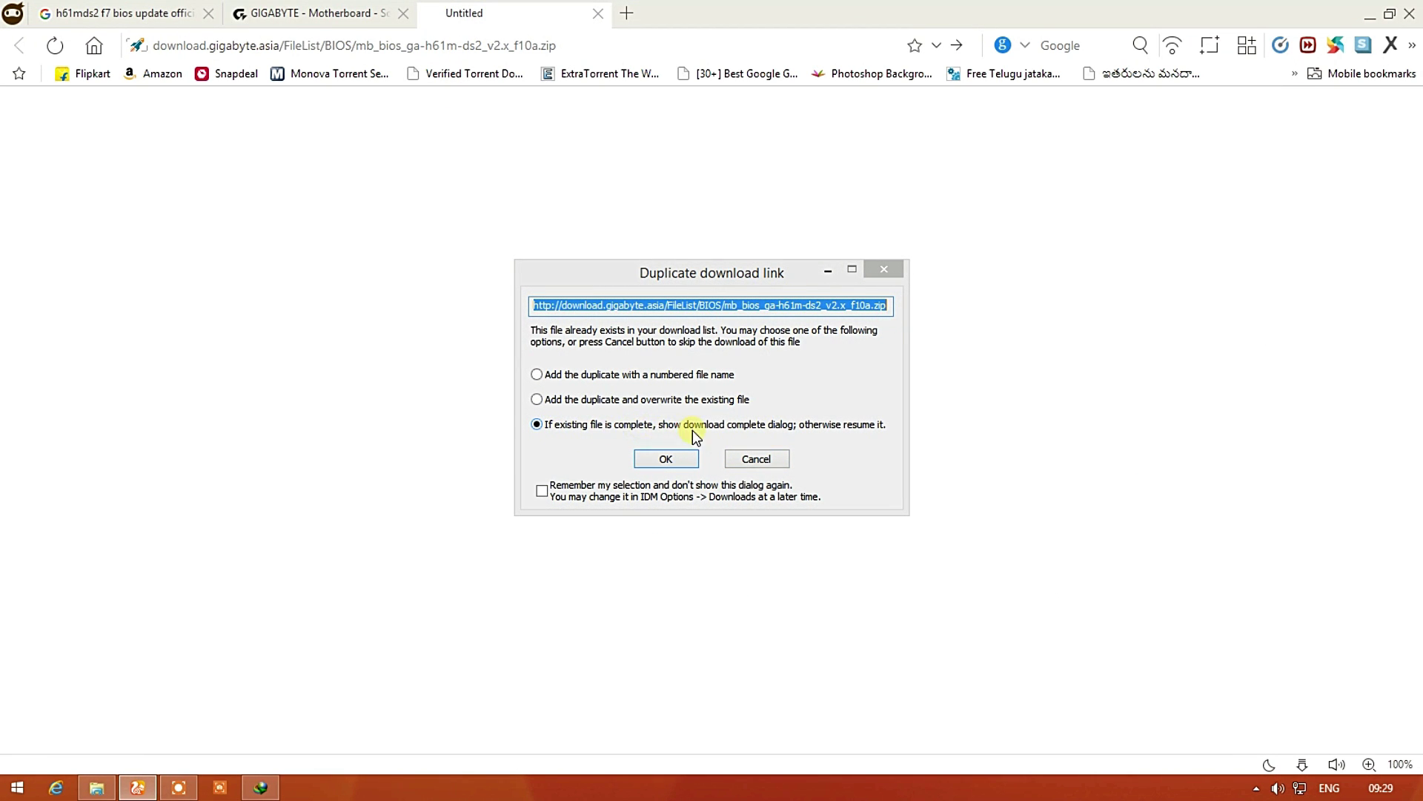
{"action": "left_click", "coordinate": [749, 460]}
{"action": "left_click_drag", "start_coordinate": [567, 45], "coordinate": [144, 46]}
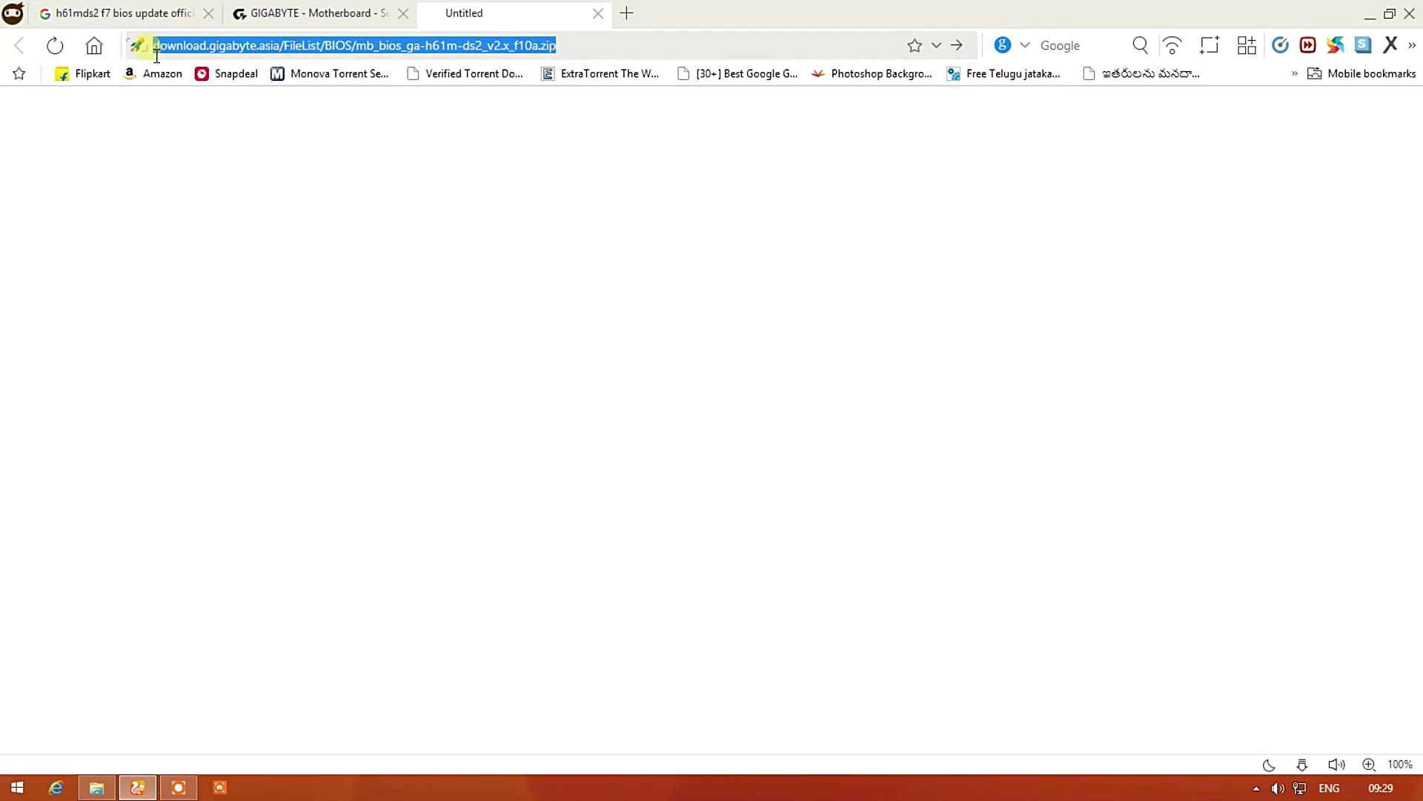
{"action": "left_click", "coordinate": [598, 13]}
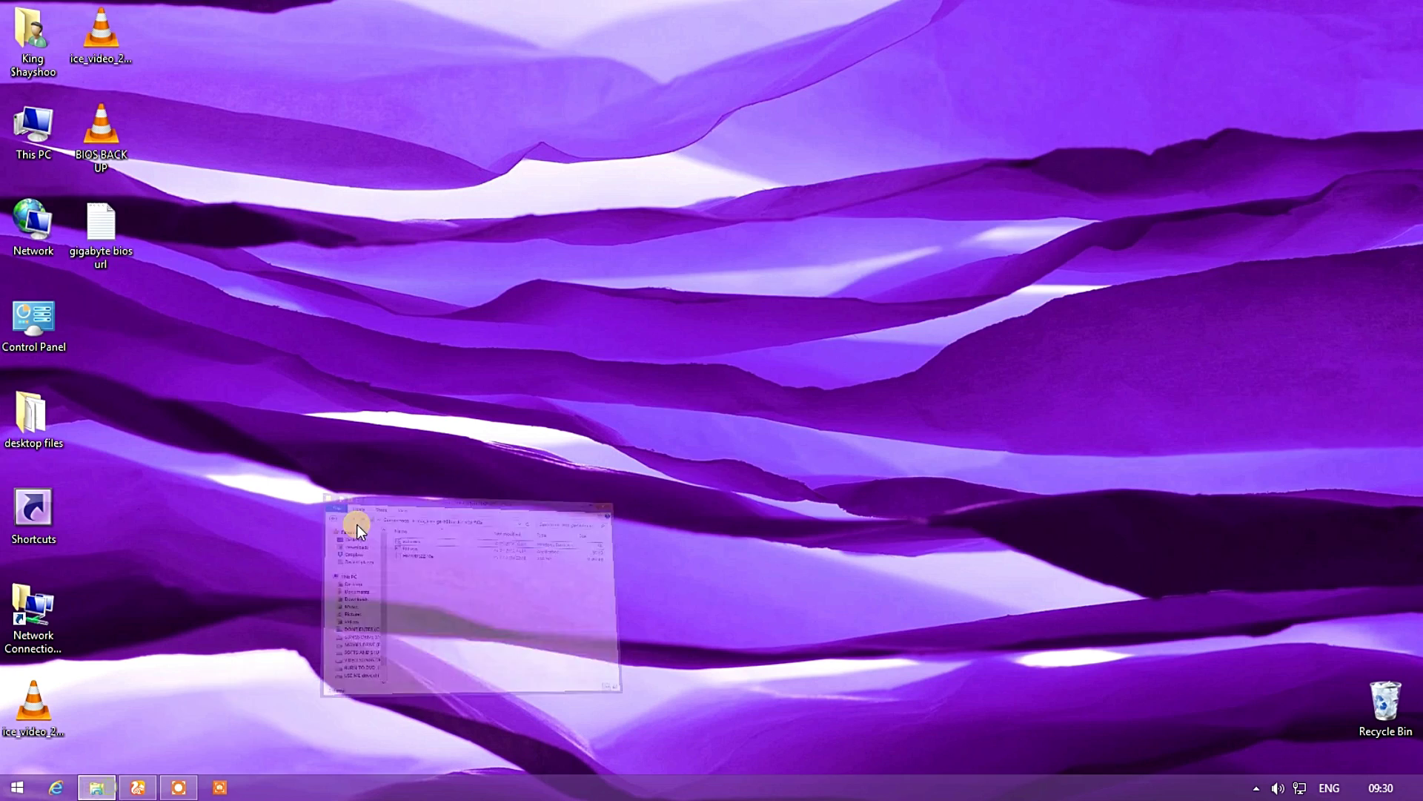
Locate the mb_bios_ga-h61m-ds2_v2.x_f10a zip file in the Compressed folder and open the extracted folder of the same name.
{"action": "left_click", "coordinate": [873, 199]}
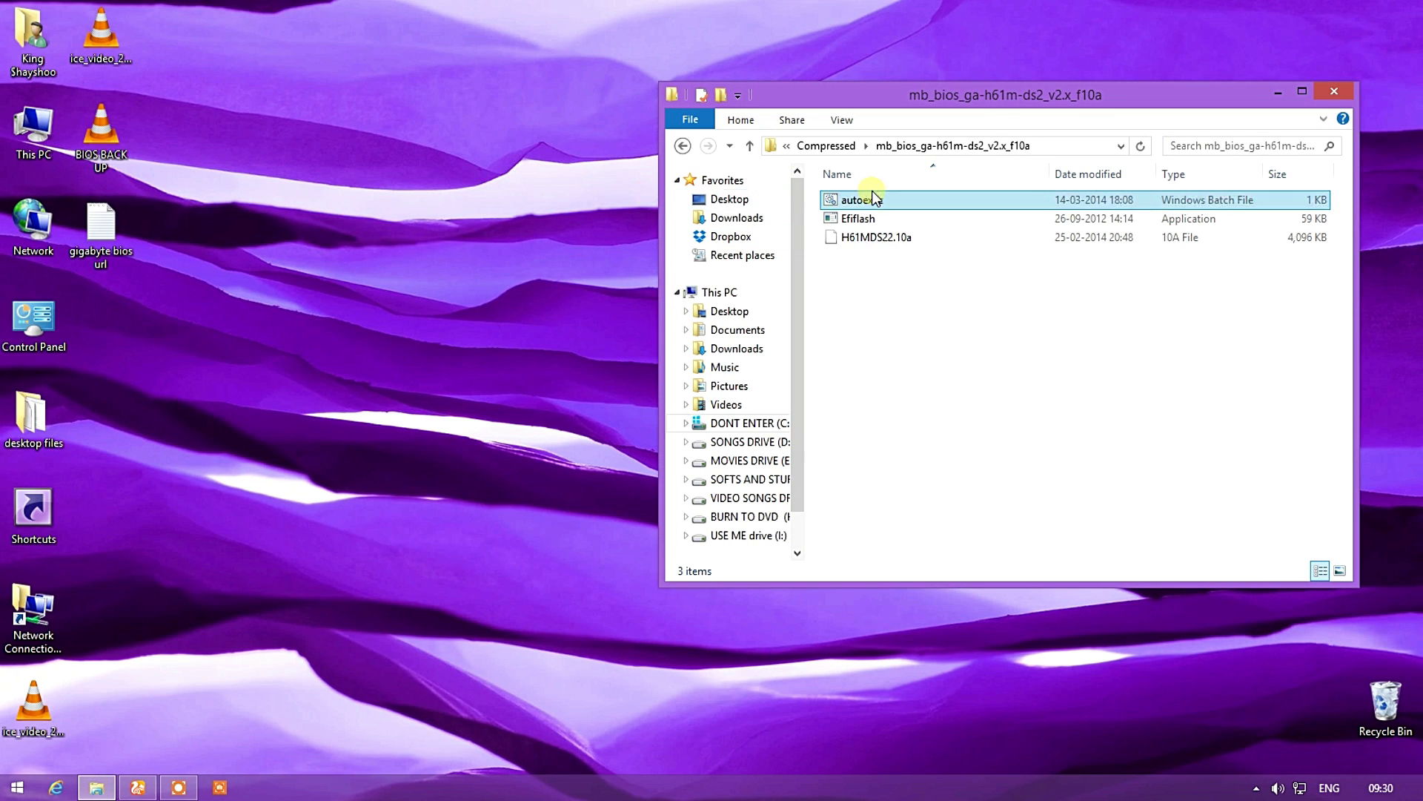
{"action": "left_click", "coordinate": [830, 146]}
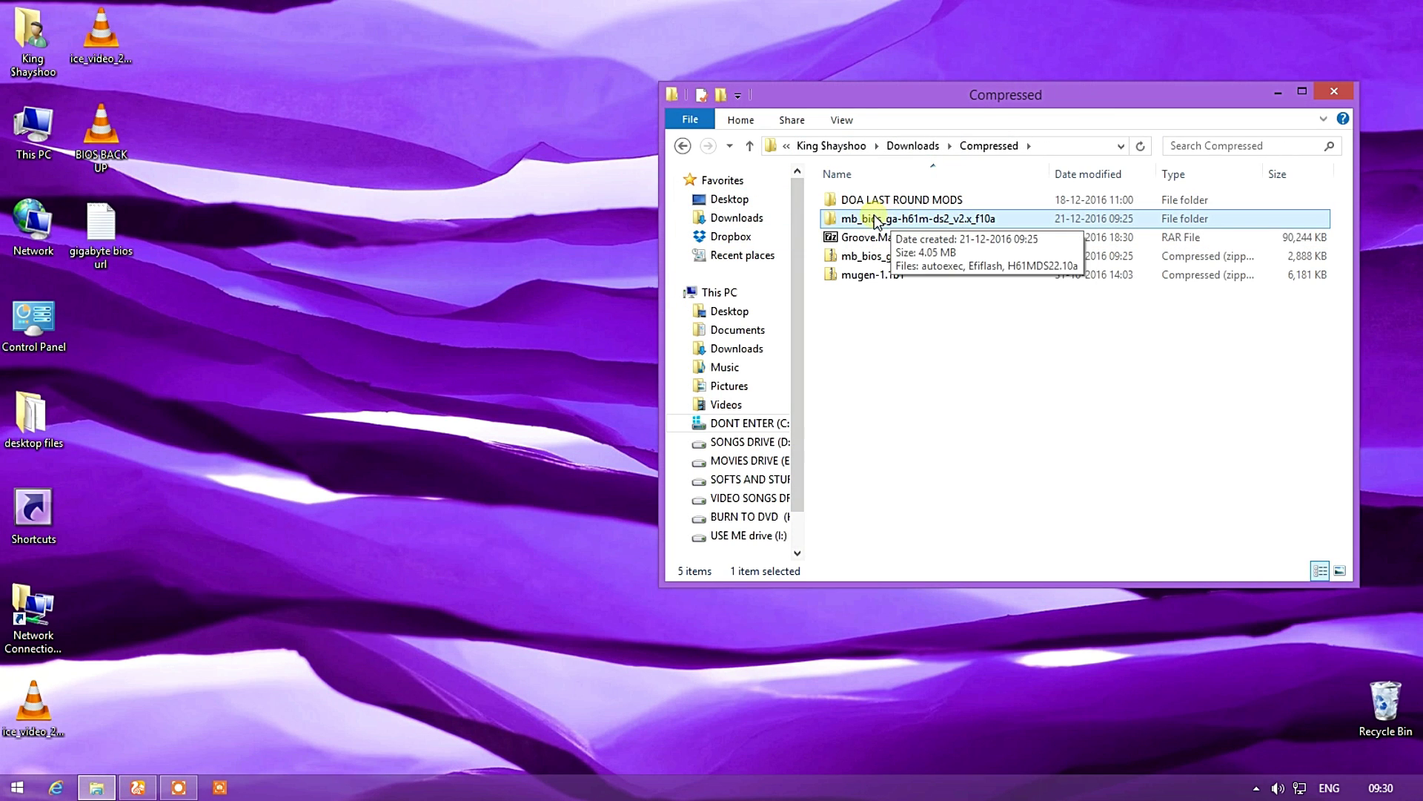
{"action": "left_click", "coordinate": [875, 256]}
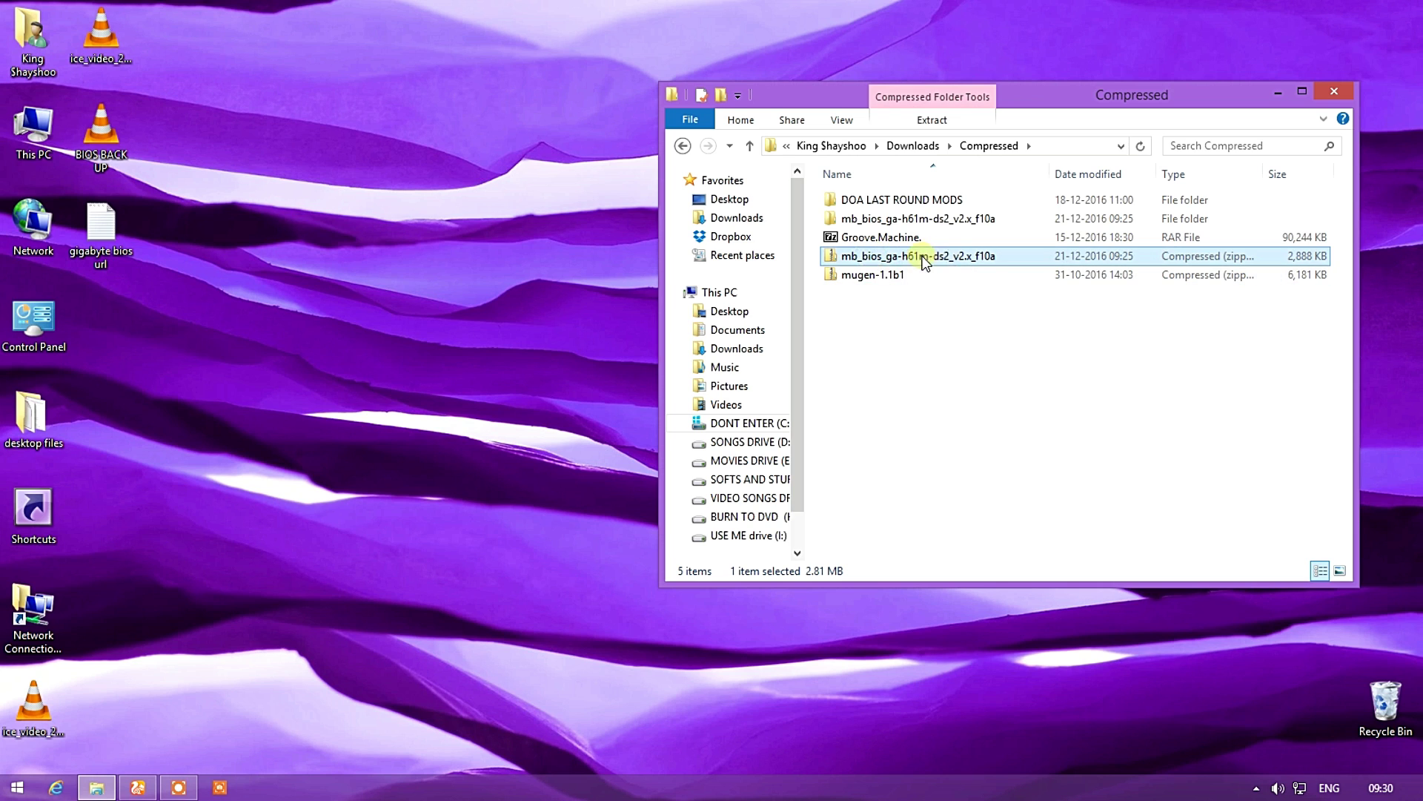
{"action": "double_click", "coordinate": [932, 221]}
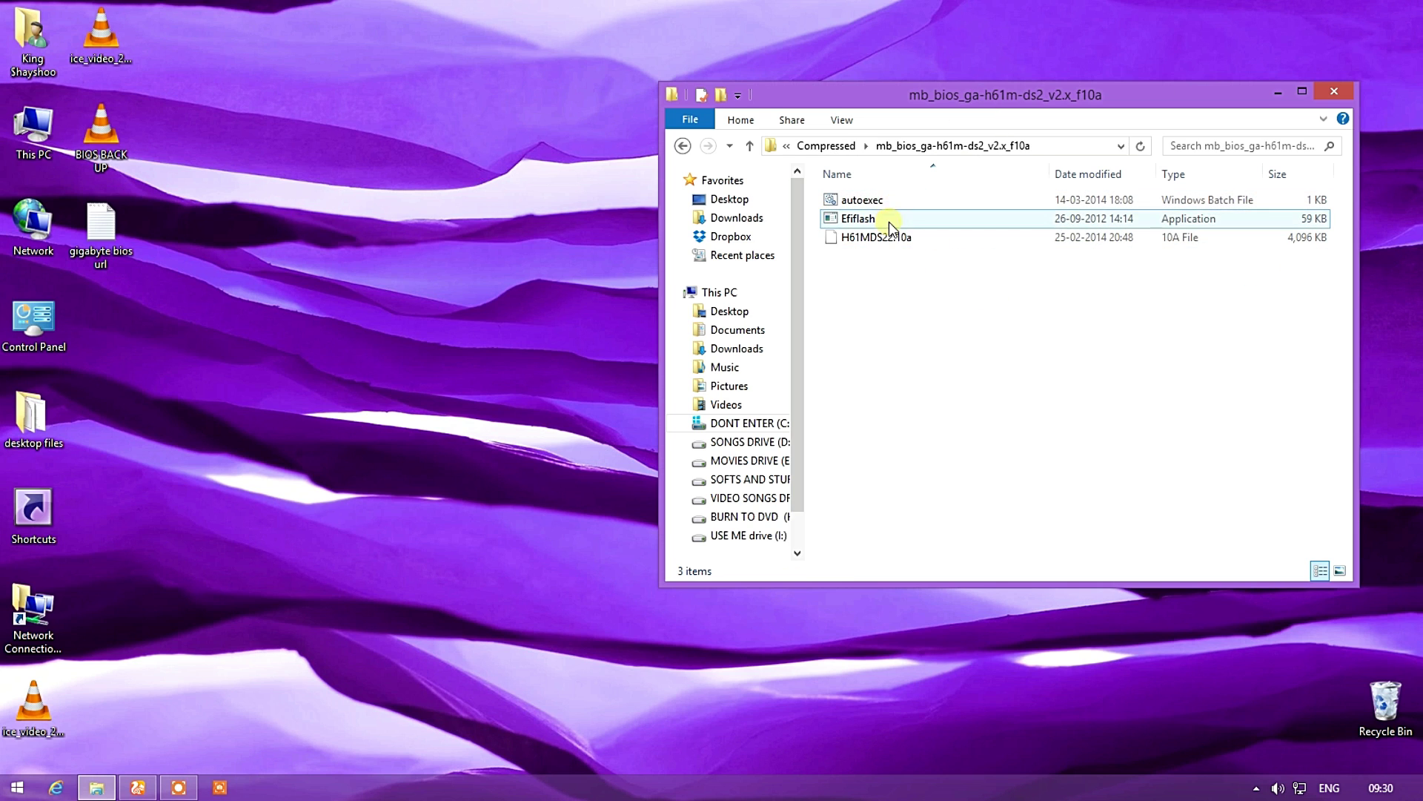
Try to run Efiflash as administrator and close the error messages.
{"action": "right_click", "coordinate": [871, 217]}
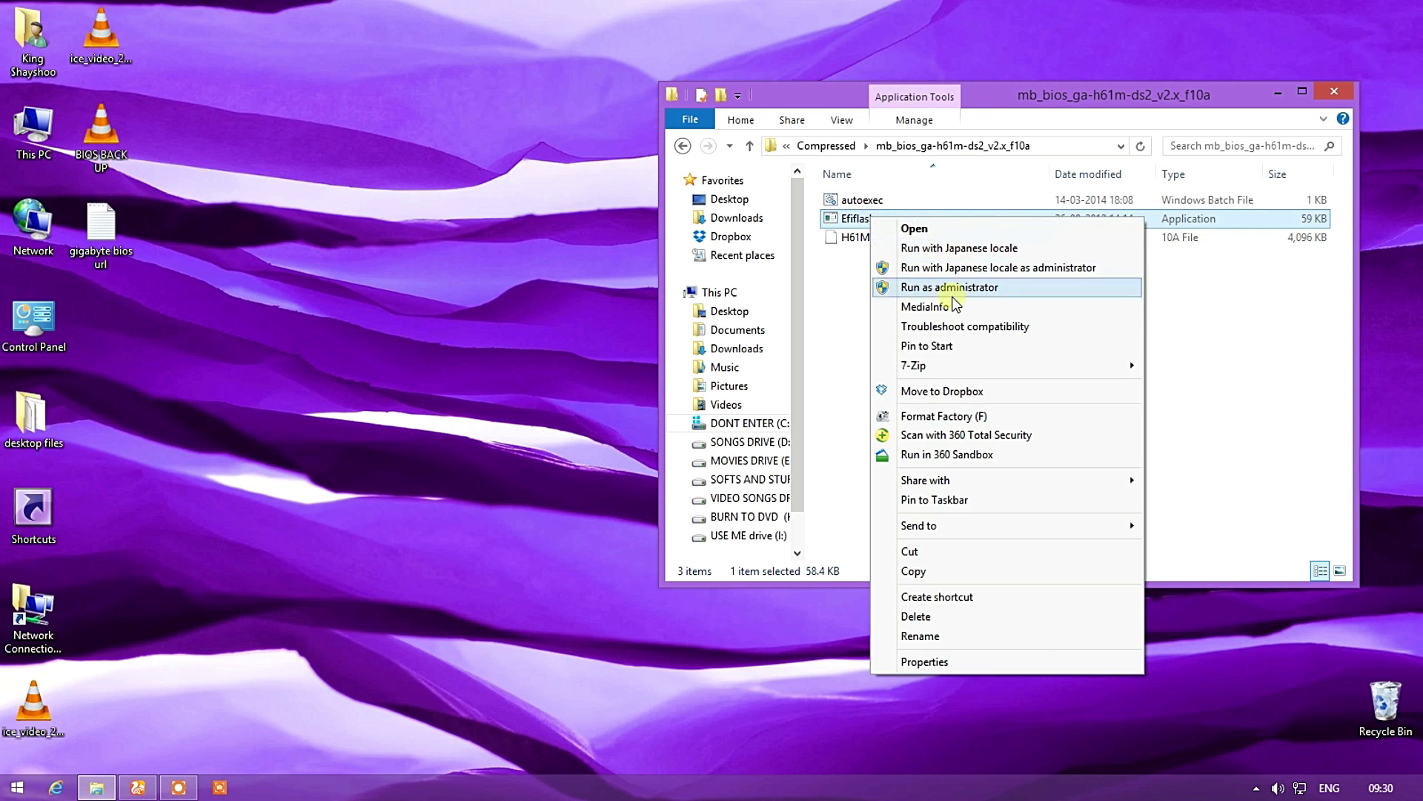
{"action": "left_click", "coordinate": [965, 289]}
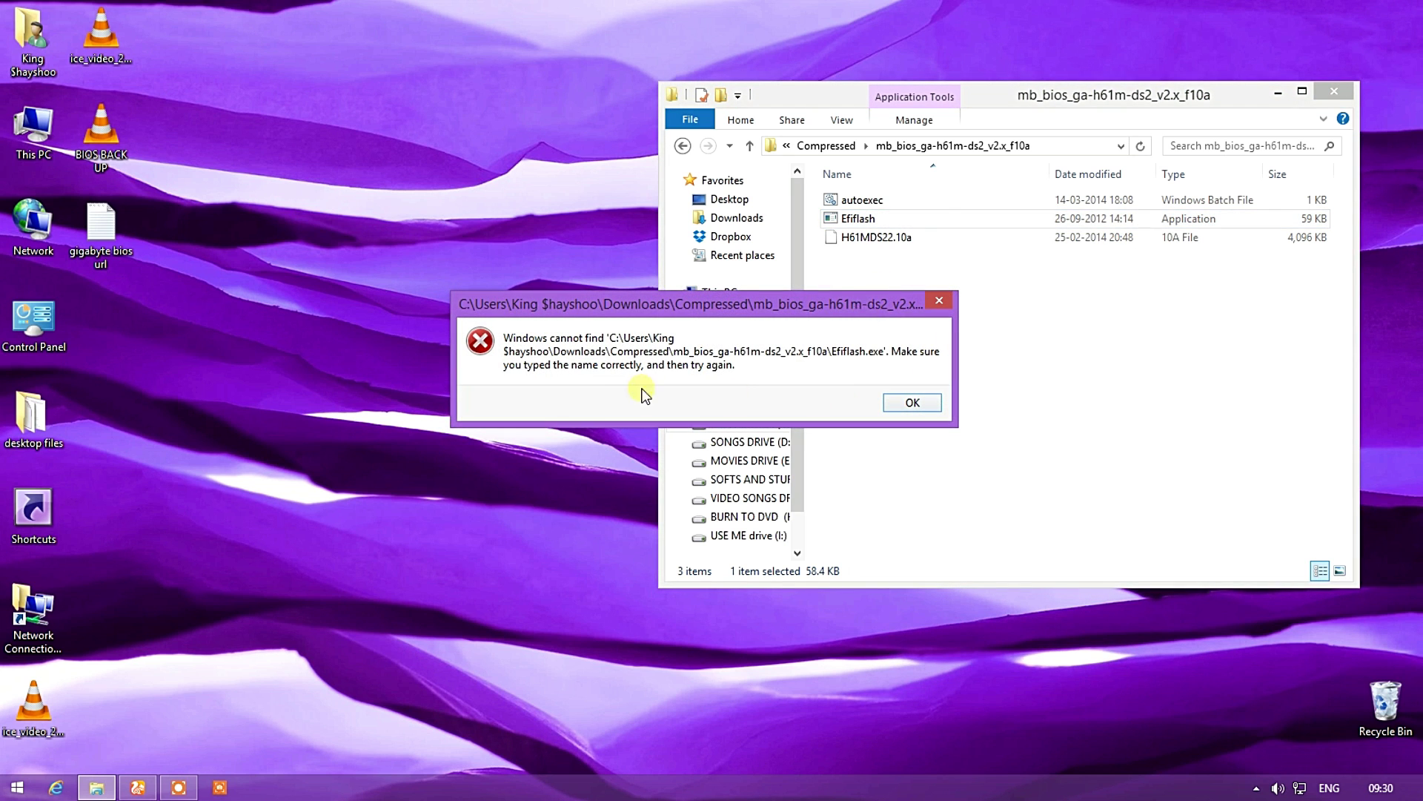
{"action": "left_click", "coordinate": [913, 402]}
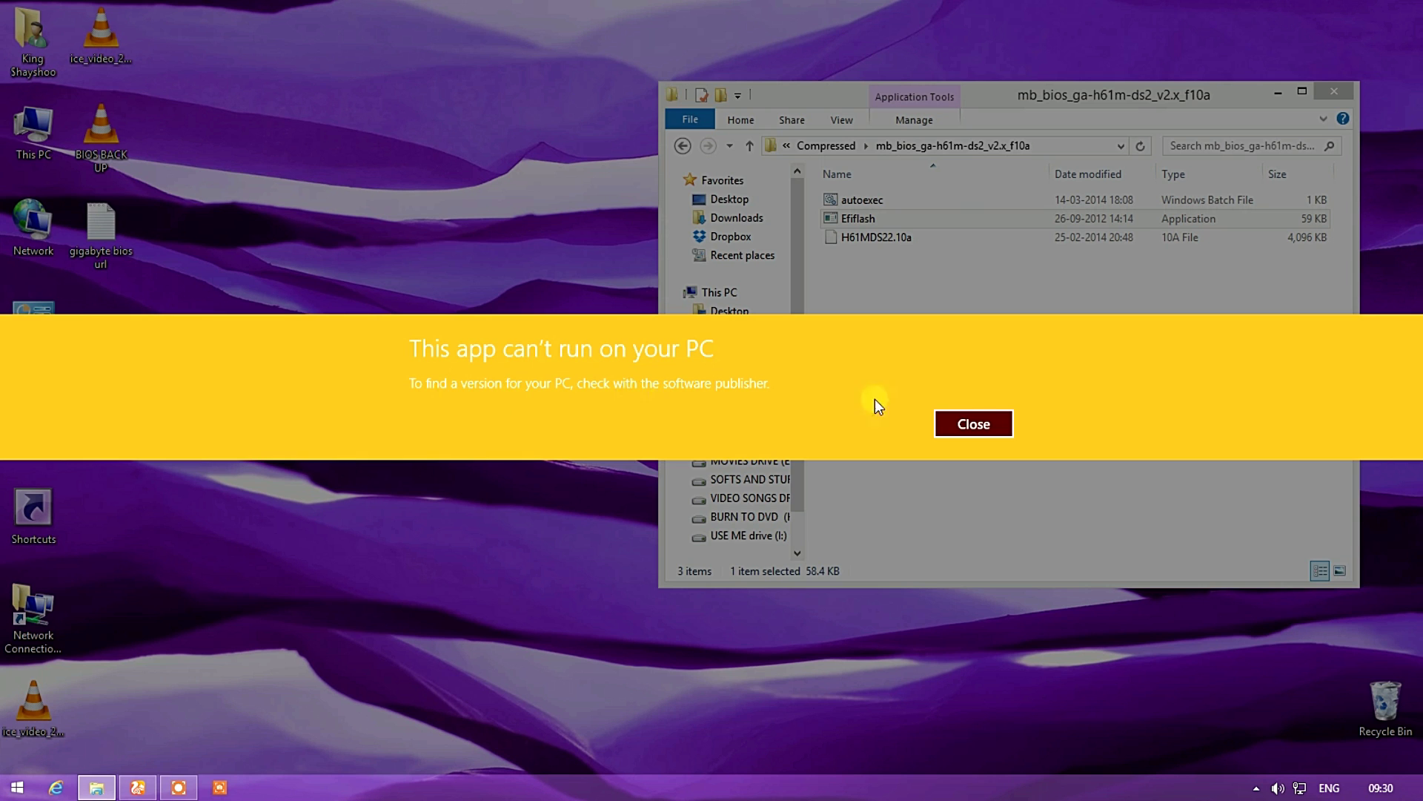
{"action": "left_click", "coordinate": [973, 424]}
Try to run the autoexec batch file from the extracted BIOS folder and dismiss the error message.
{"action": "double_click", "coordinate": [892, 198]}
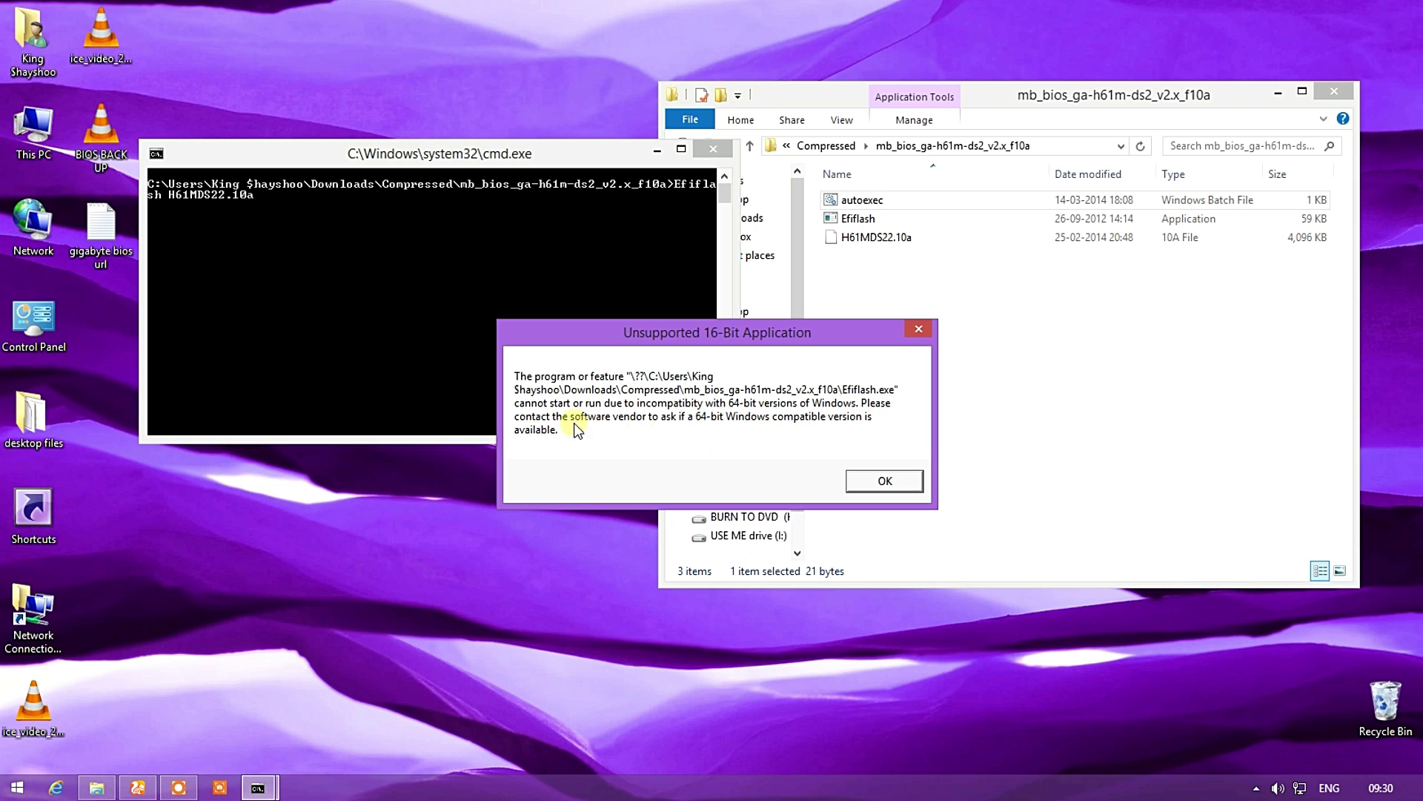
{"action": "left_click", "coordinate": [886, 480]}
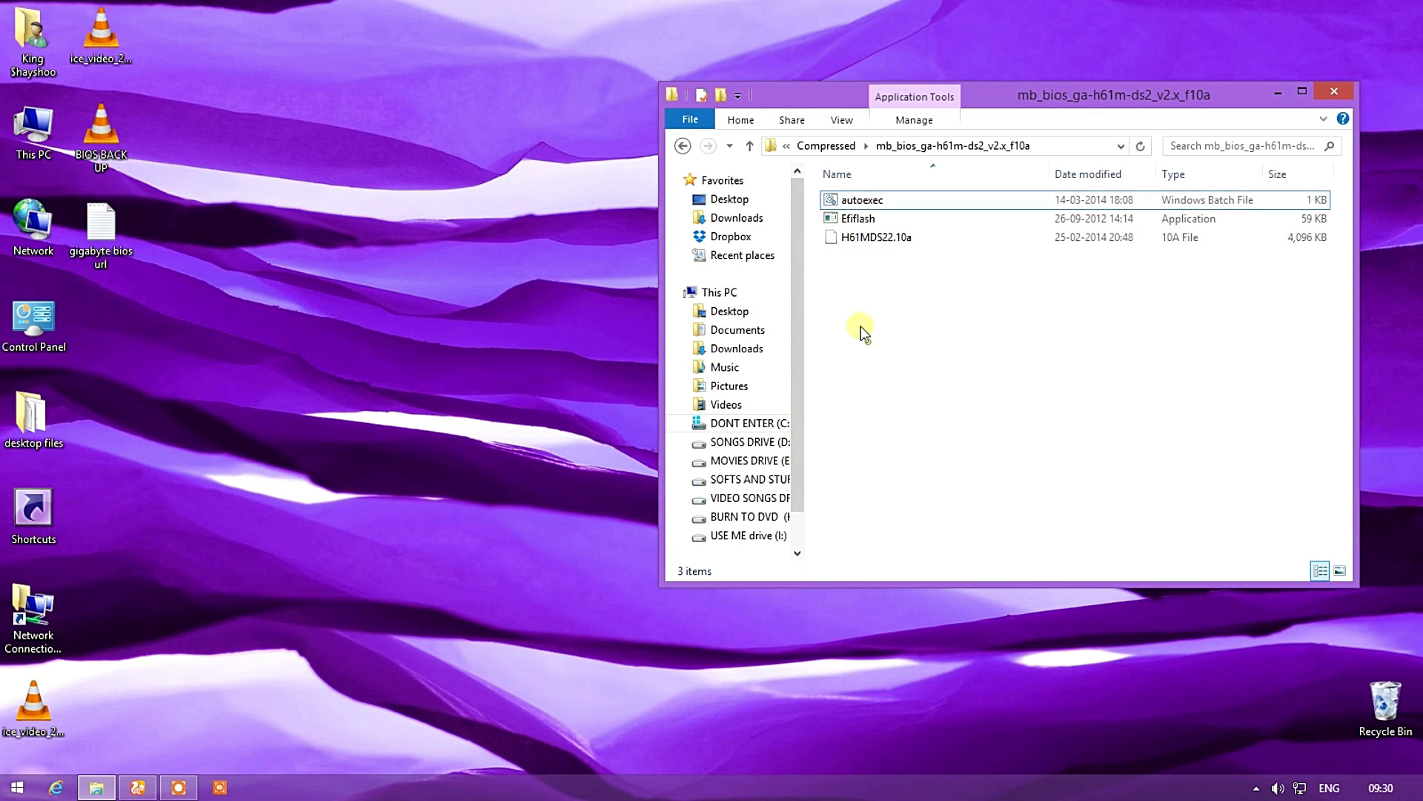
{"action": "left_click", "coordinate": [845, 218]}
{"action": "left_click", "coordinate": [1079, 297]}
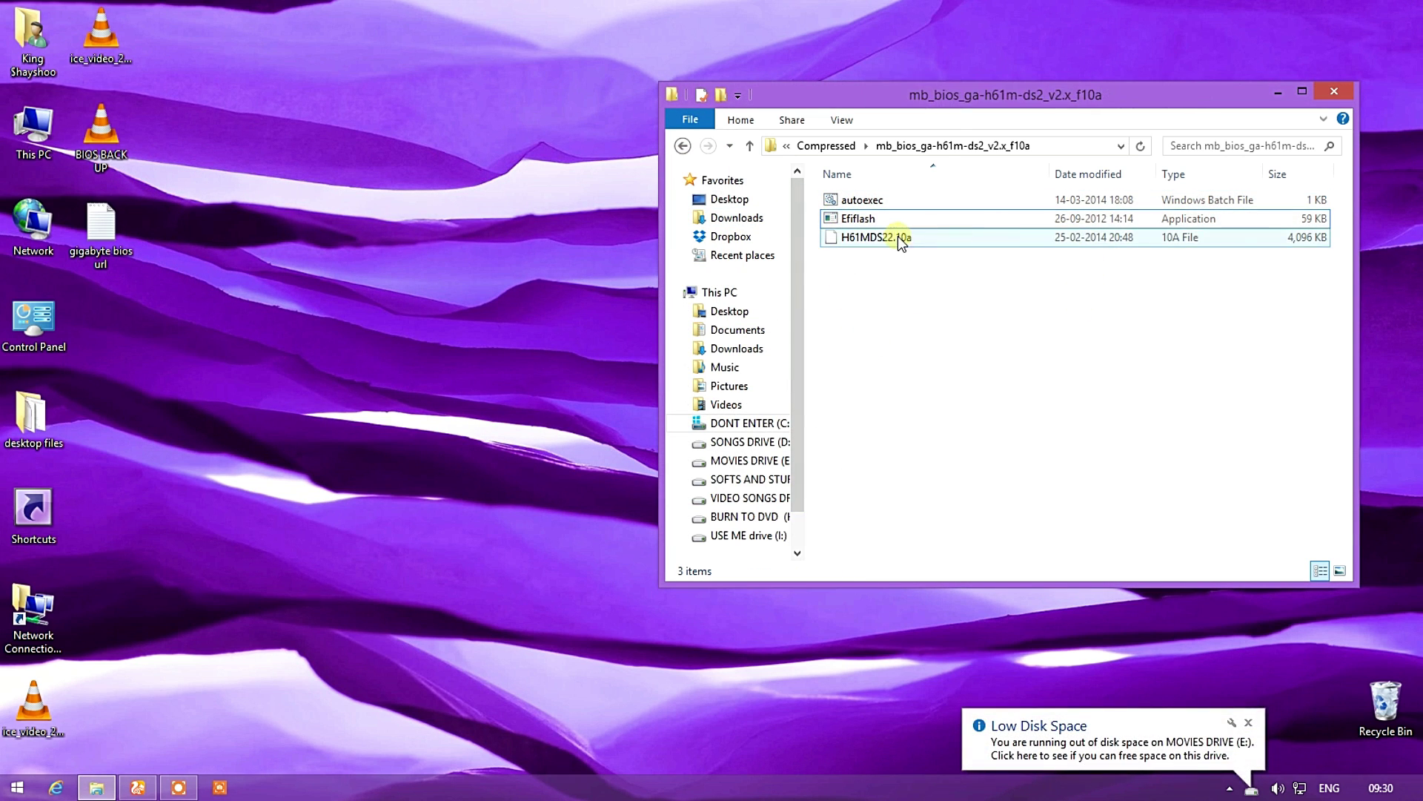
Close the extracted F10a folder, check the F9 entry in the GA-H61M-DS2 BIOS download list, and minimize the browser.
{"action": "left_click", "coordinate": [1335, 91]}
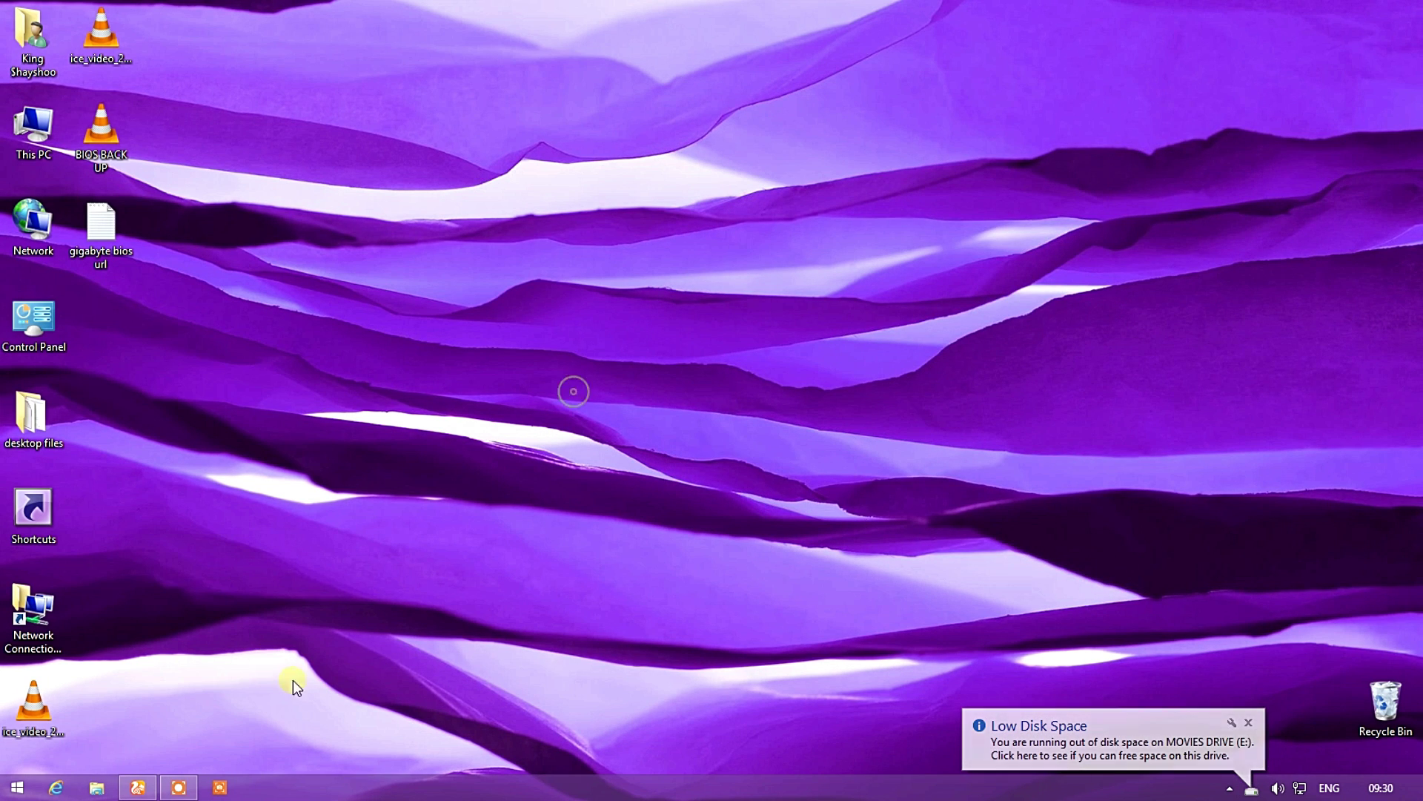
{"action": "left_click", "coordinate": [178, 788]}
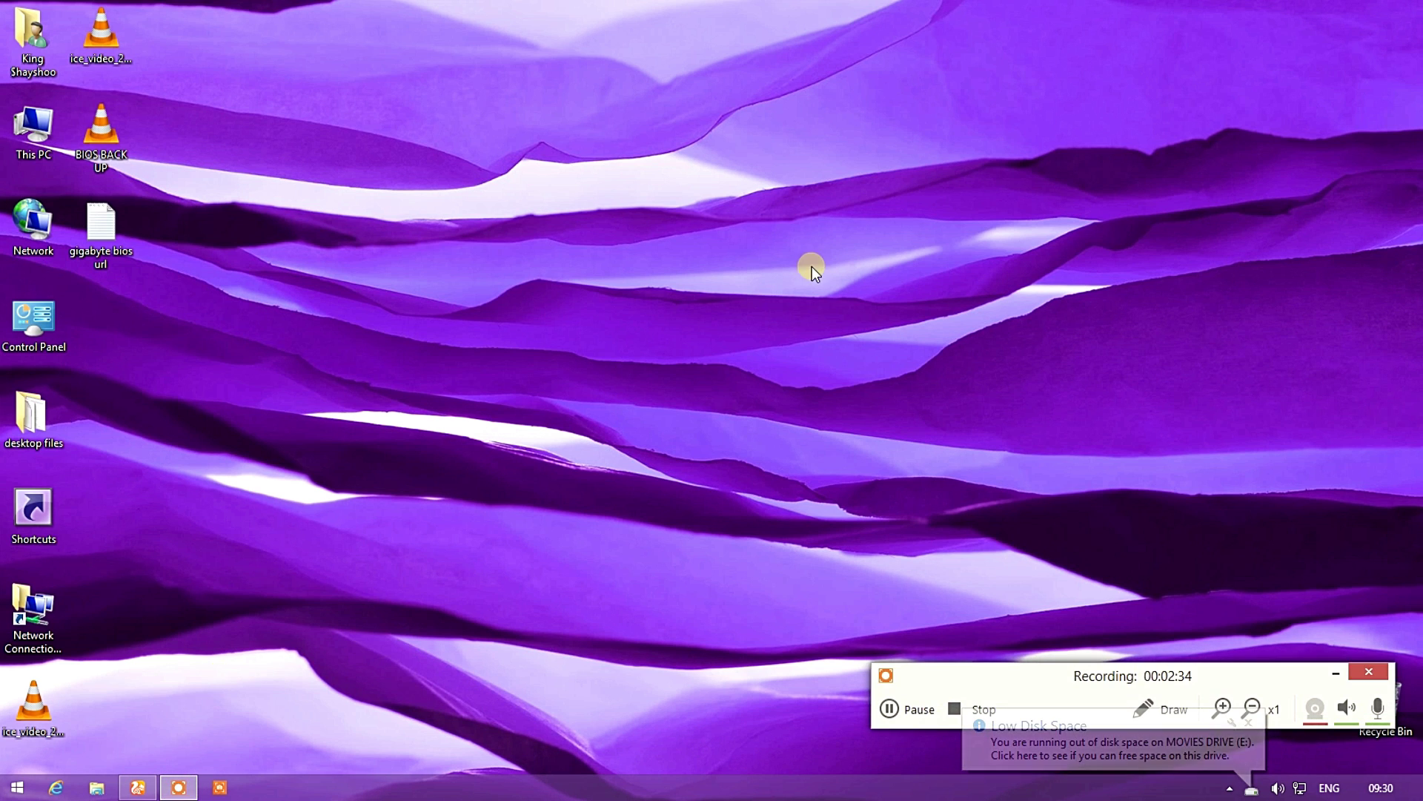
{"action": "left_click", "coordinate": [1339, 673]}
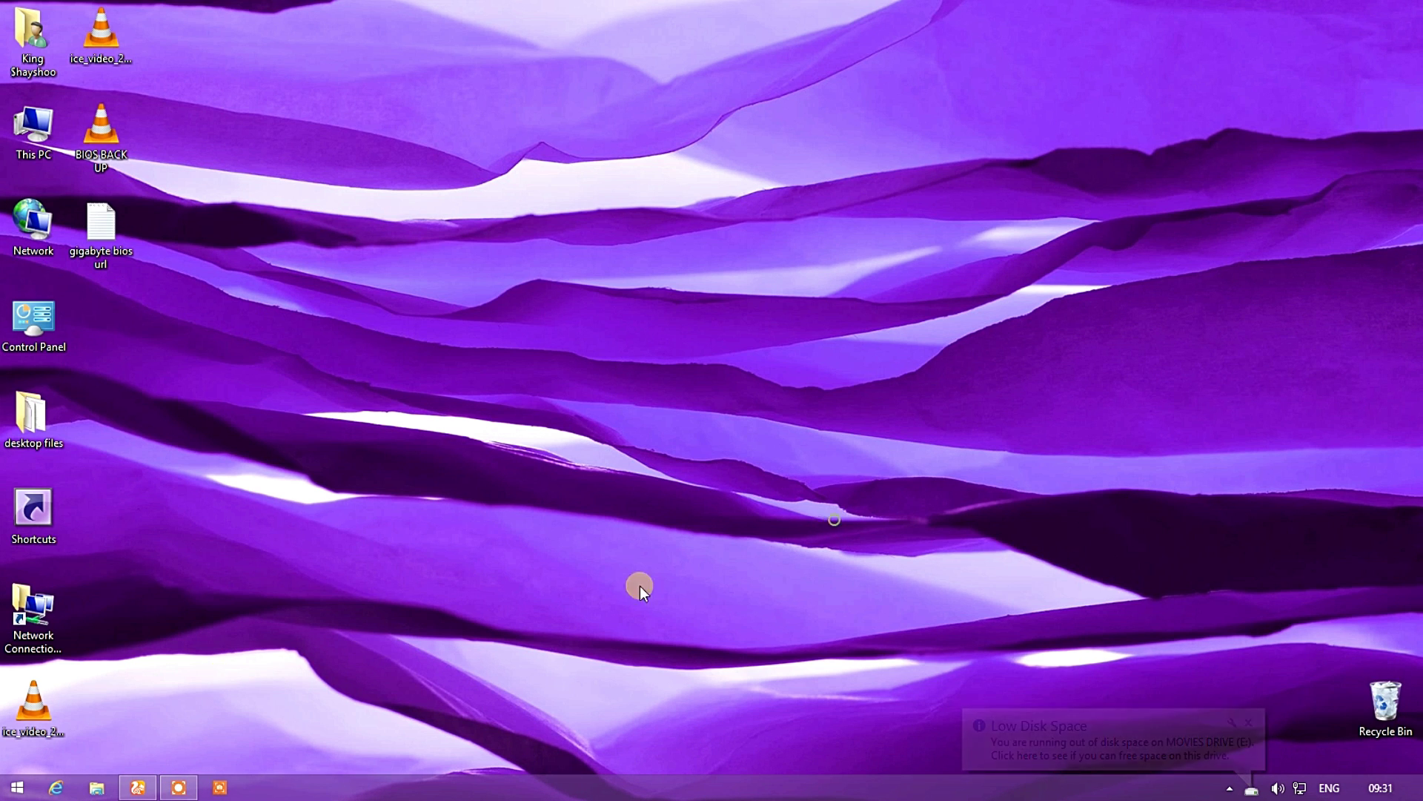
{"action": "left_click", "coordinate": [139, 787]}
{"action": "scroll", "coordinate": [430, 313], "scroll_direction": "up", "scroll_amount": 4}
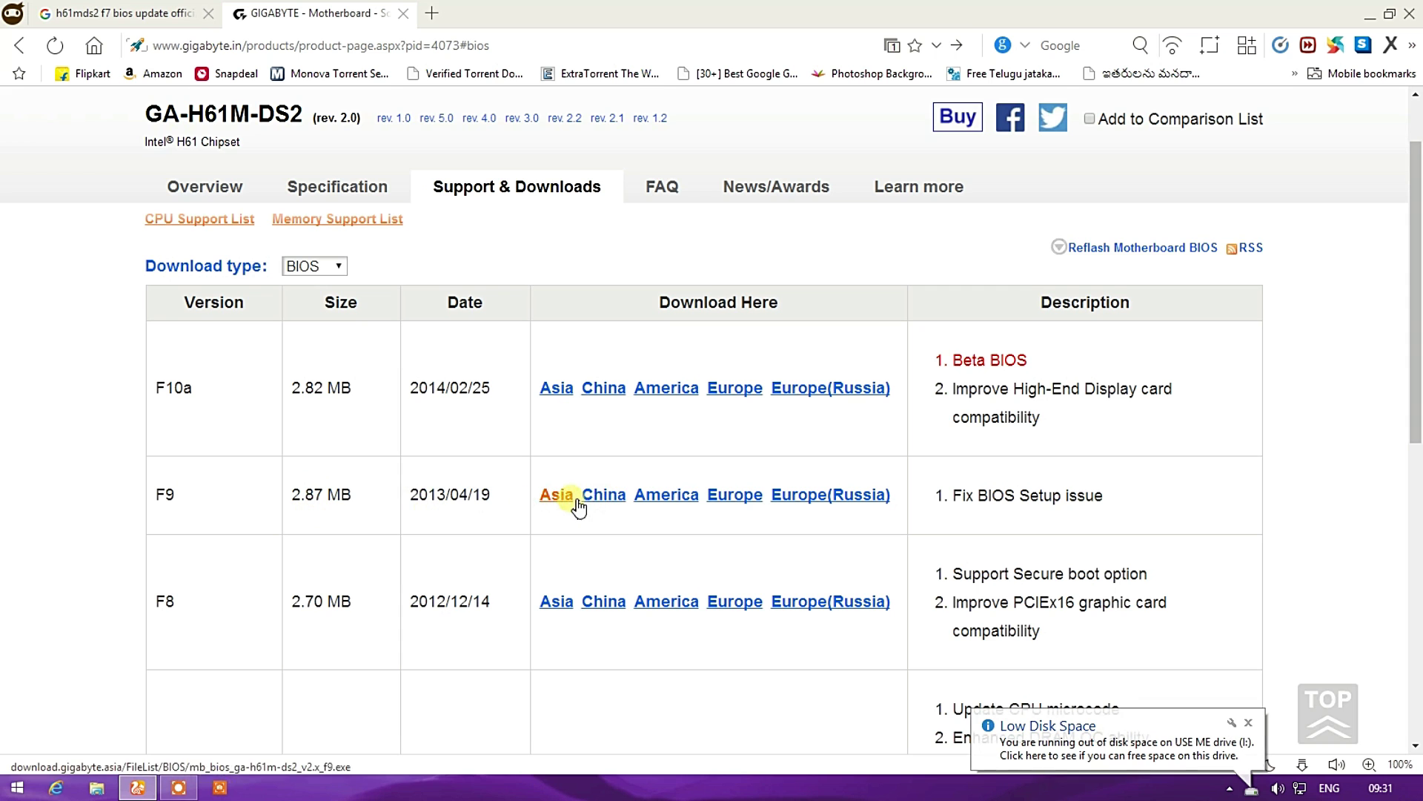
{"action": "left_click", "coordinate": [1372, 13]}
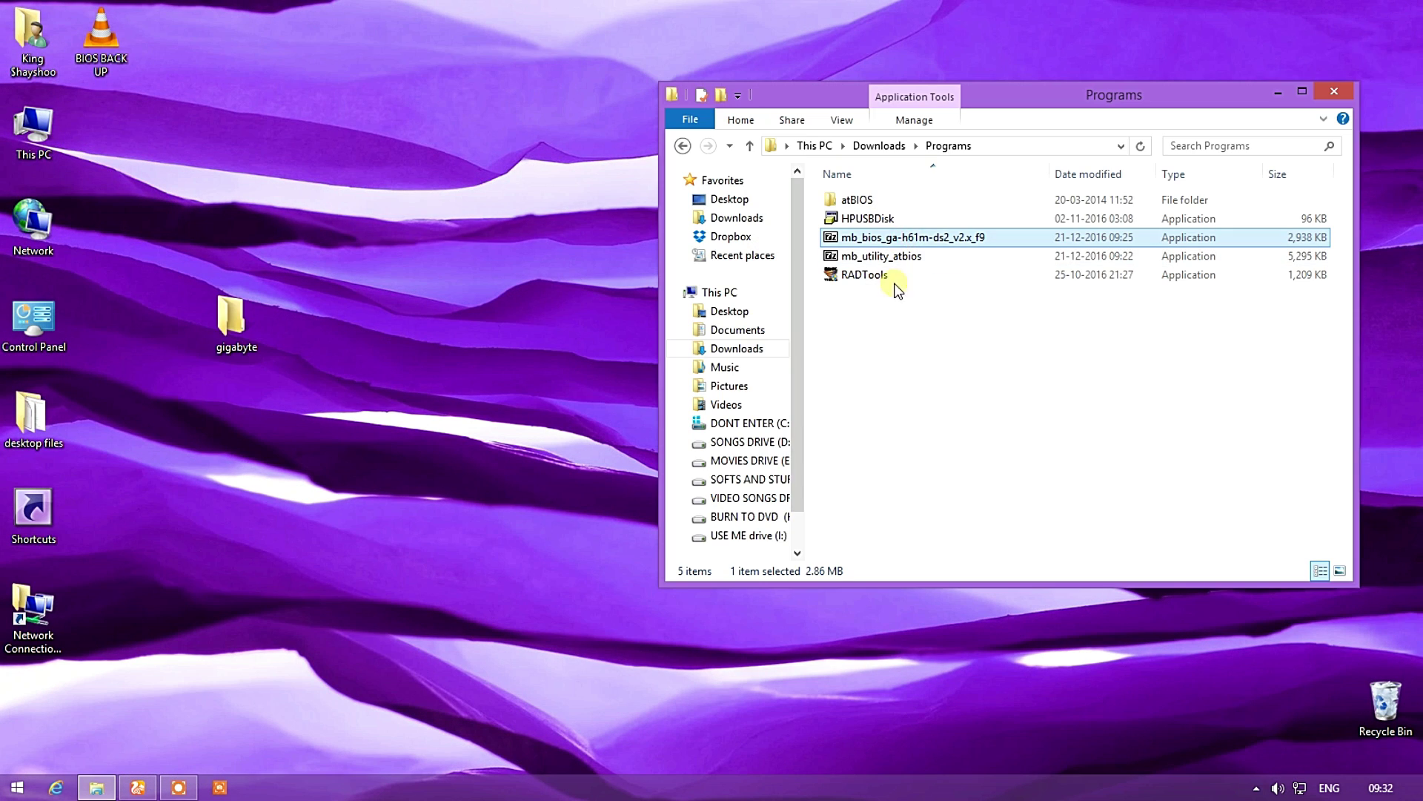
Extract the mb_bios_ga-h61m-ds2_v2.x_f9 self-extracting archive into the Programs folder under Downloads.
{"action": "double_click", "coordinate": [904, 241]}
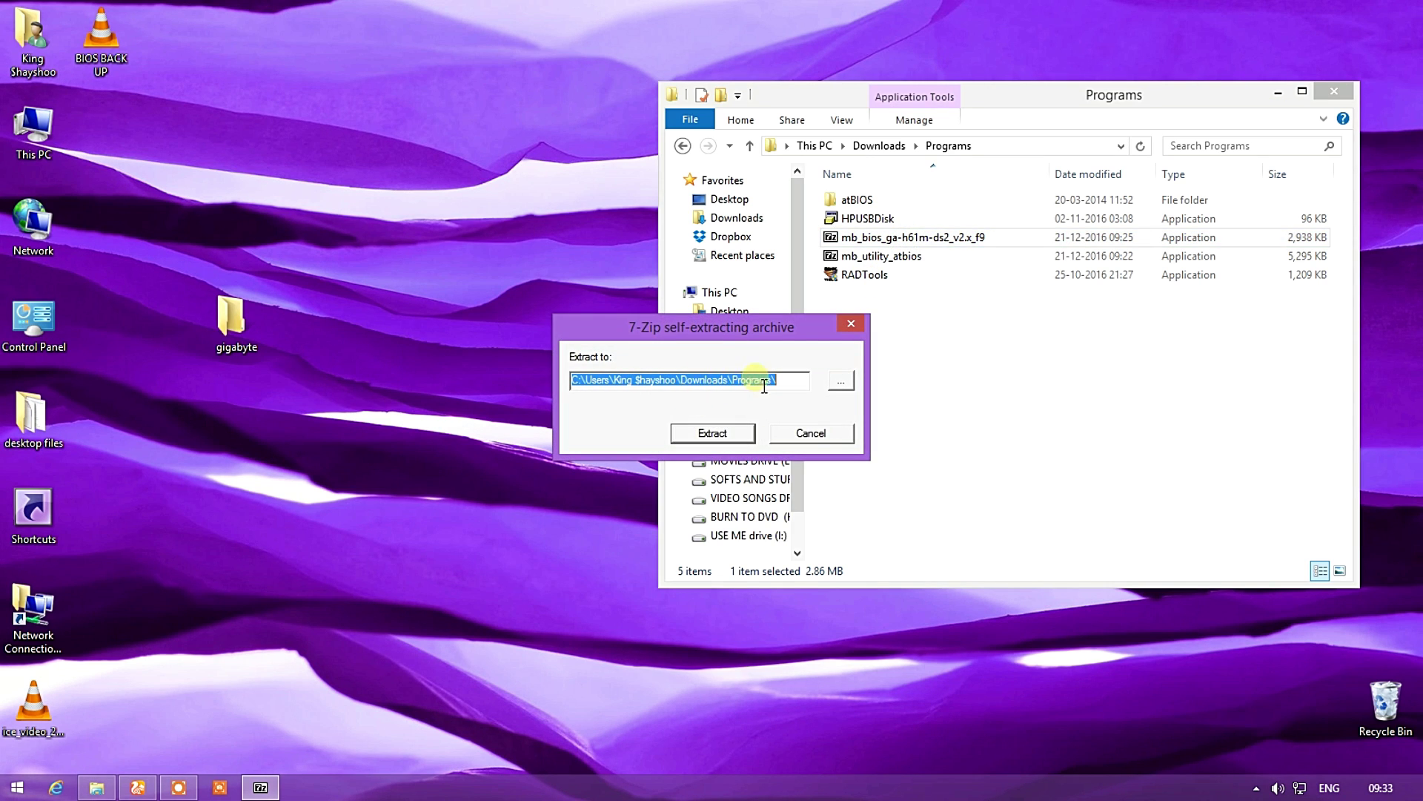
{"action": "left_click", "coordinate": [709, 431]}
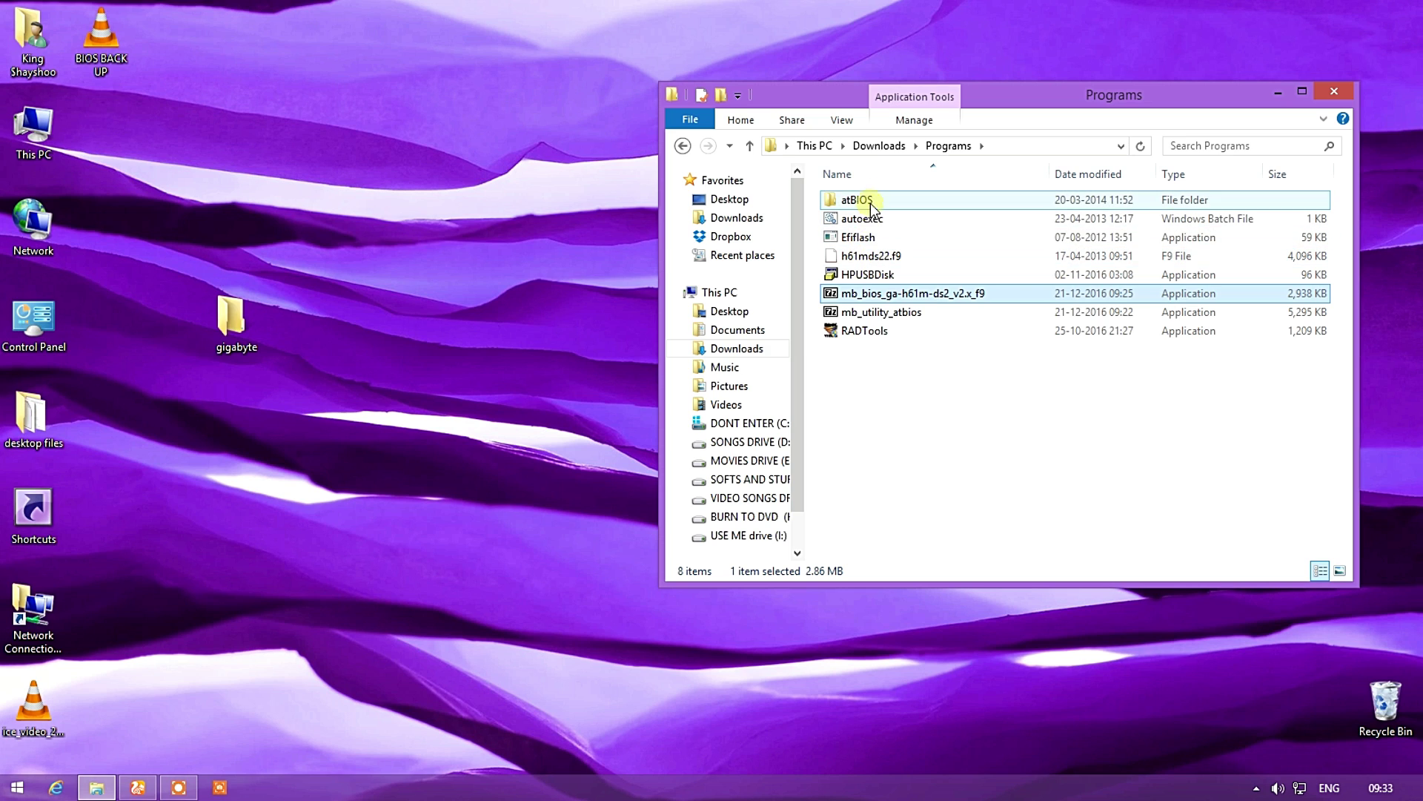
Try to run Efiflash and the autoexec batch file from the extracted F9 files, dismissing the error messages.
{"action": "double_click", "coordinate": [870, 238]}
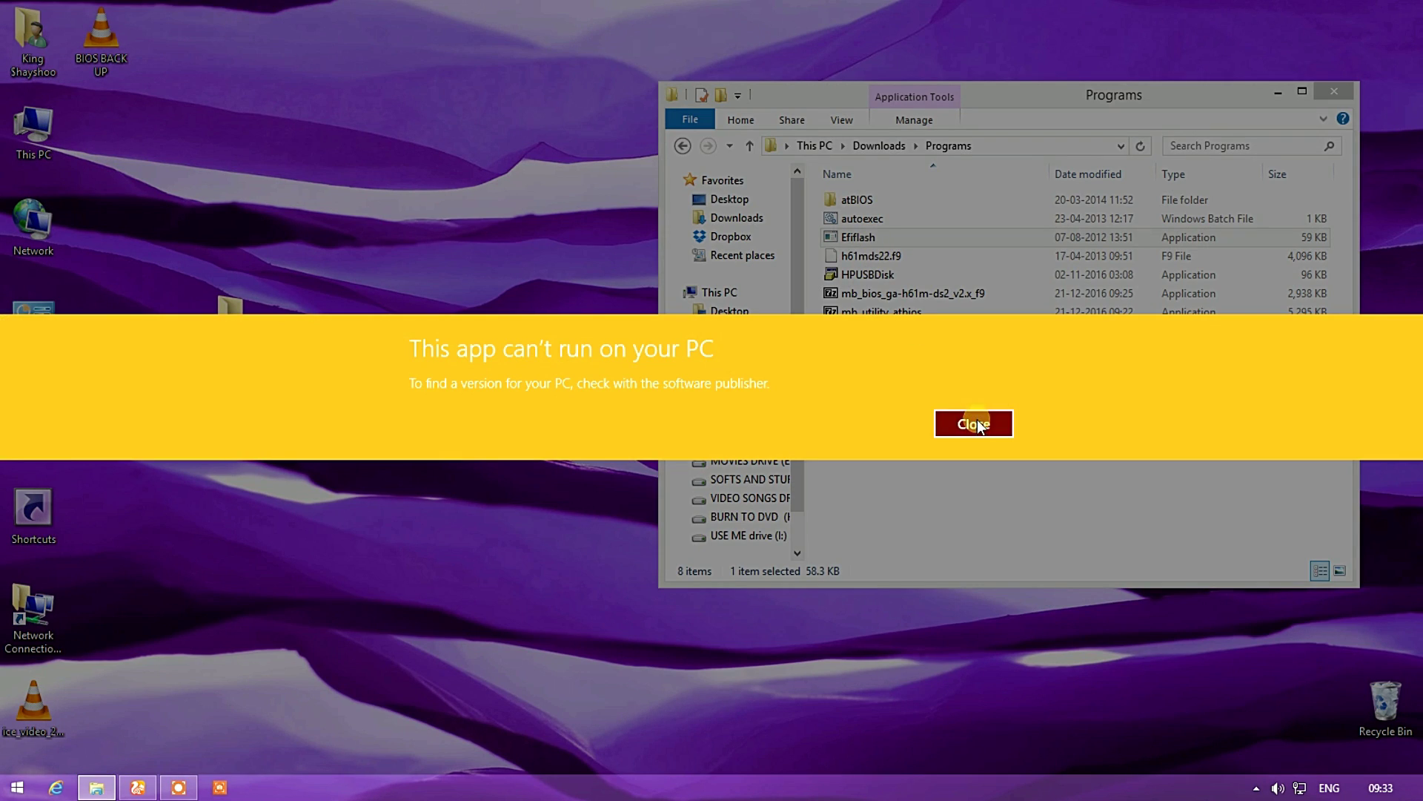
{"action": "left_click", "coordinate": [977, 419]}
{"action": "double_click", "coordinate": [876, 217]}
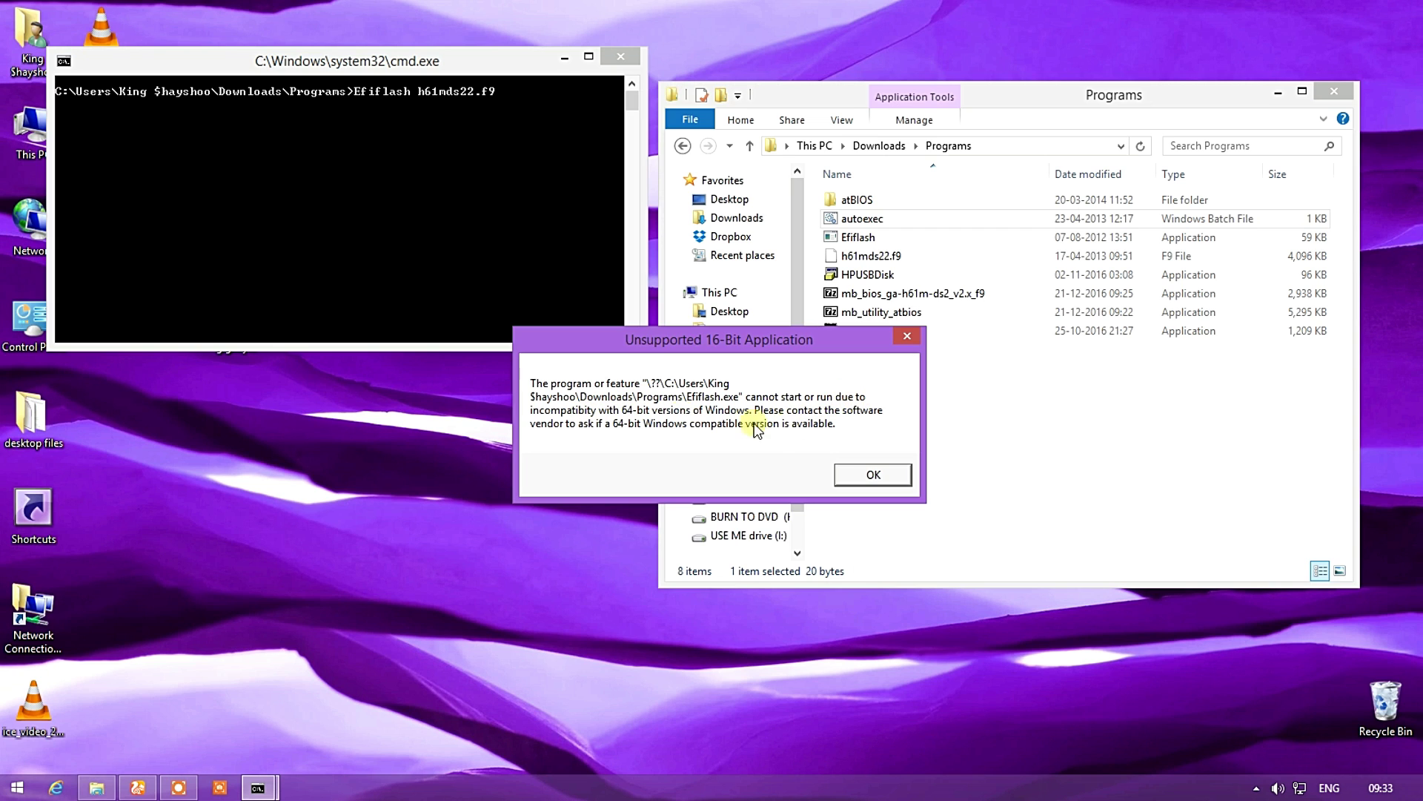
{"action": "left_click", "coordinate": [875, 474]}
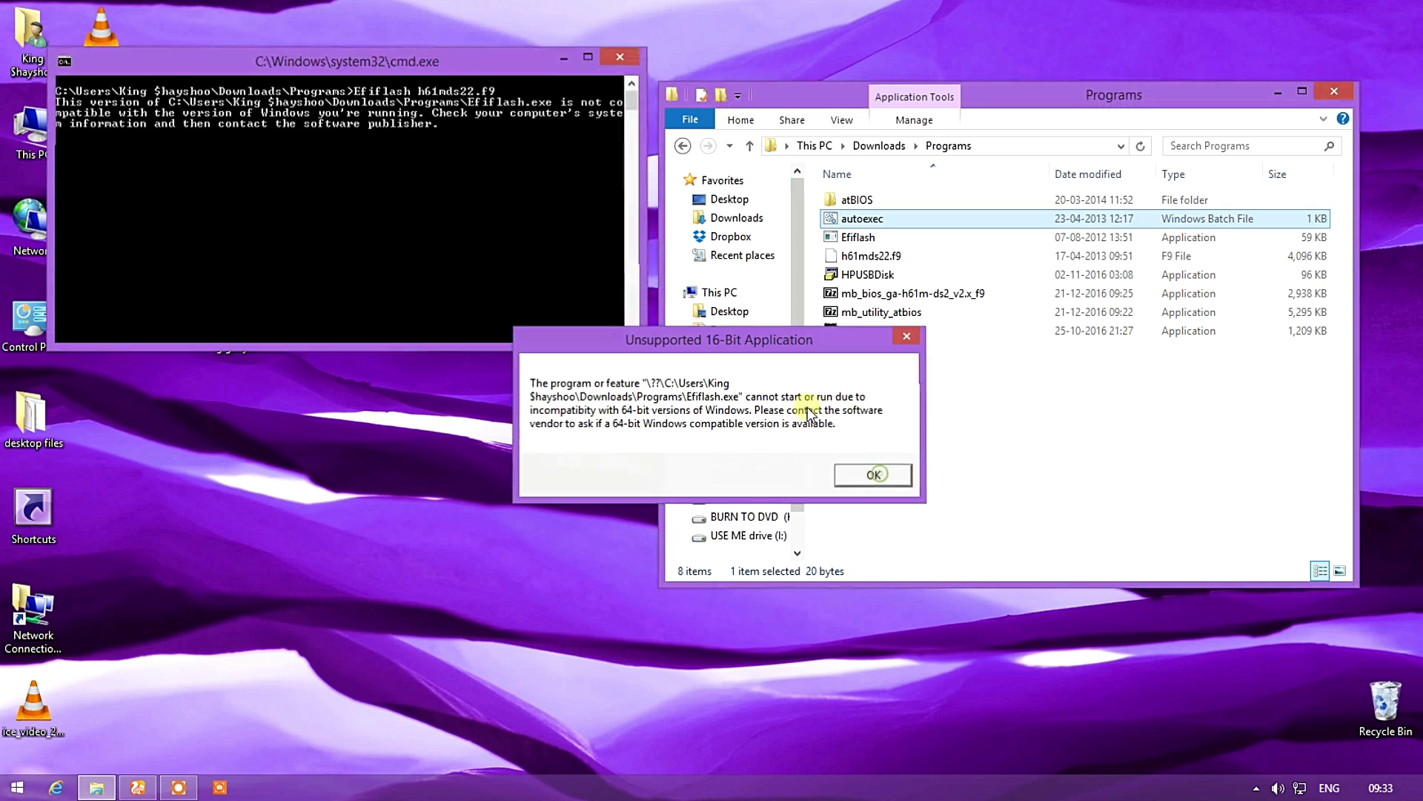
Remove the extracted autoexec, Efiflash and h61mds22.f9 files from the Programs folder and return to the desktop.
{"action": "left_click", "coordinate": [861, 260], "text": "shift"}
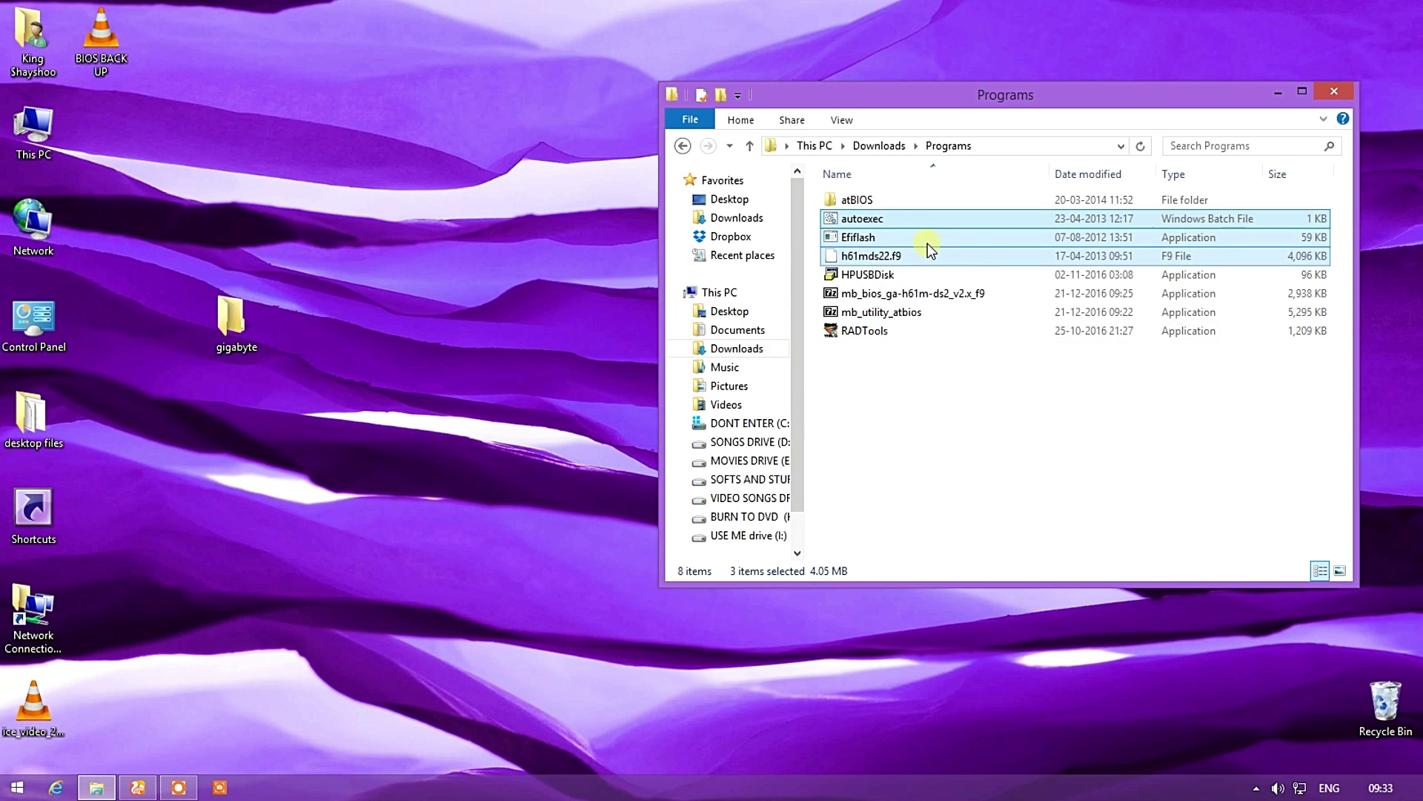
{"action": "key", "text": "Delete"}
{"action": "key", "text": "super+d"}
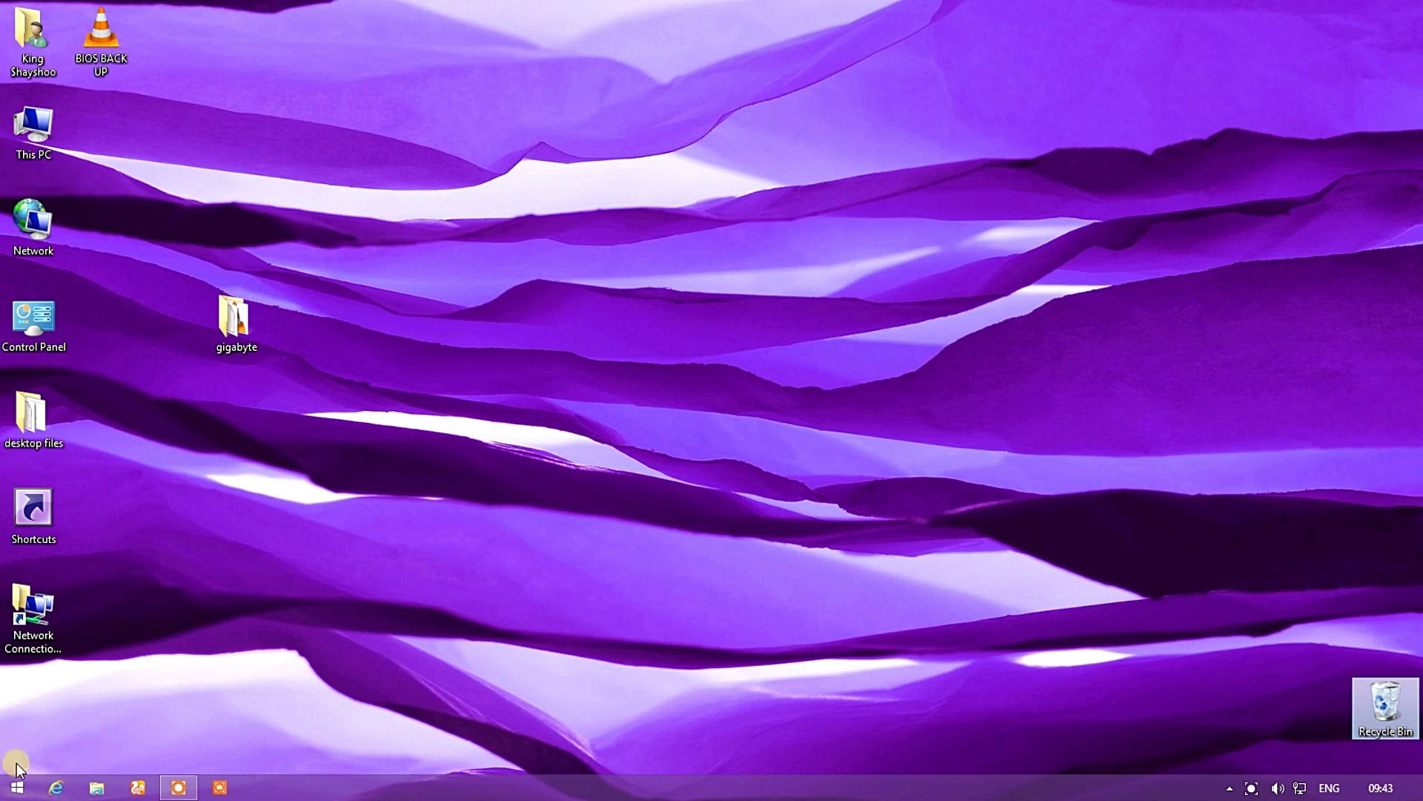
{"action": "key", "text": "super"}
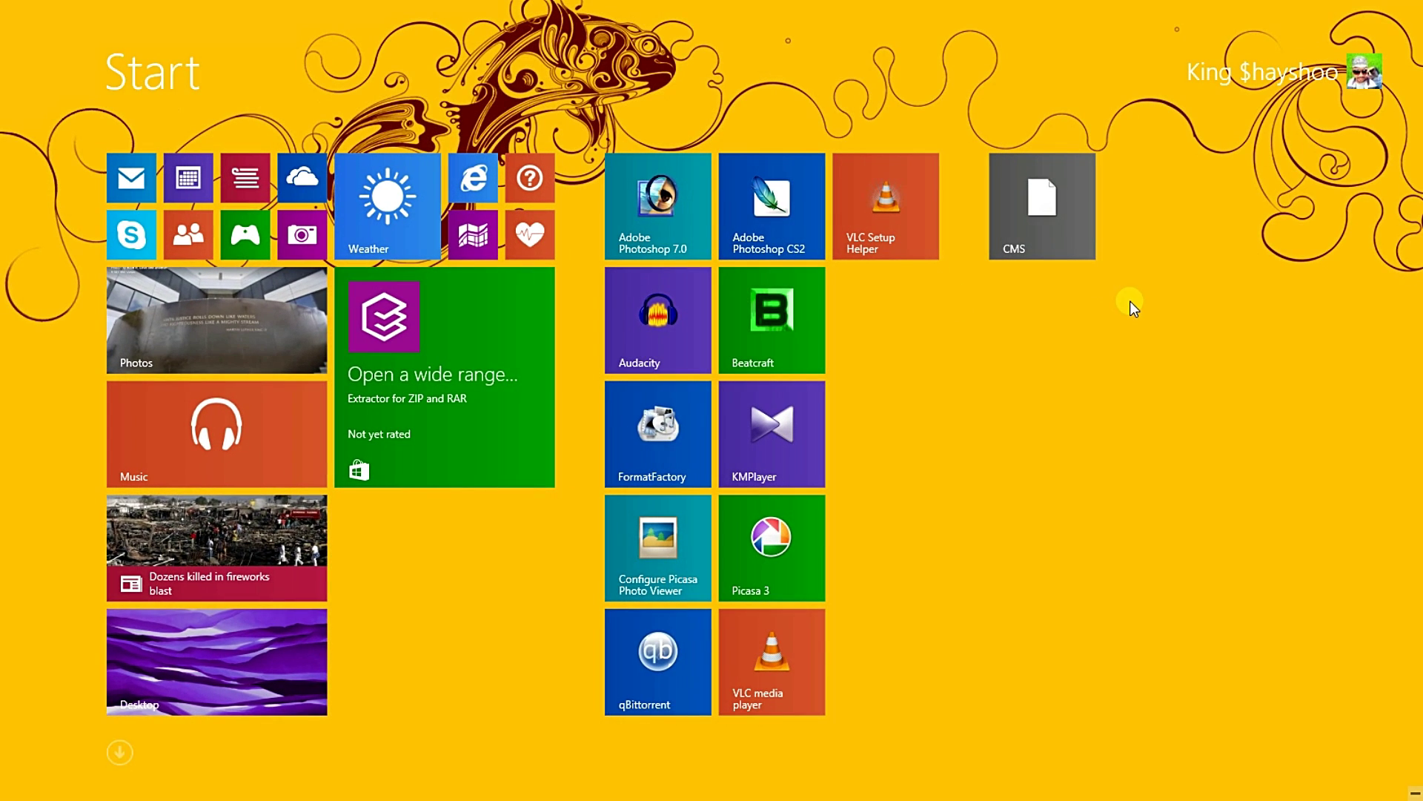
{"action": "type", "text": "BIOS"}
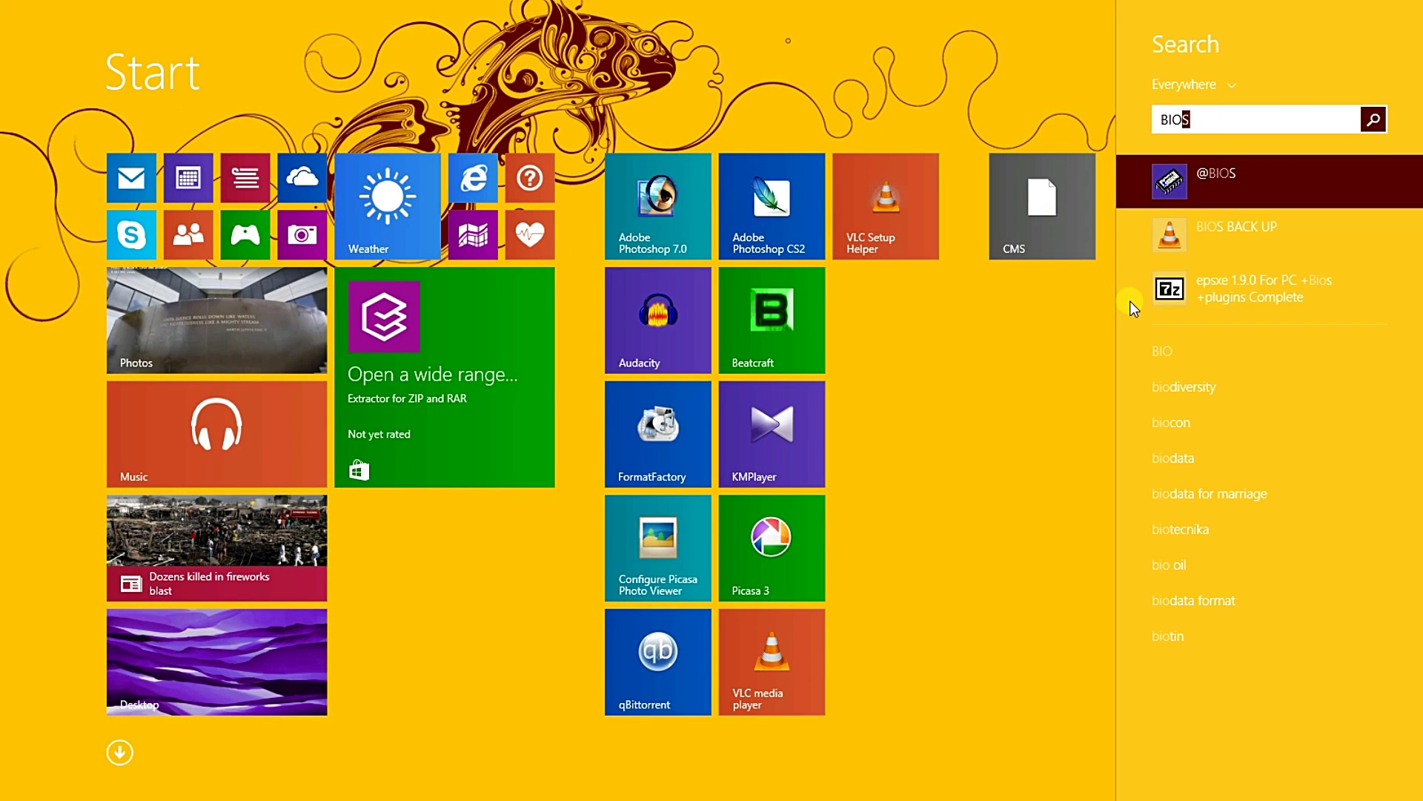
{"action": "right_click", "coordinate": [1277, 182]}
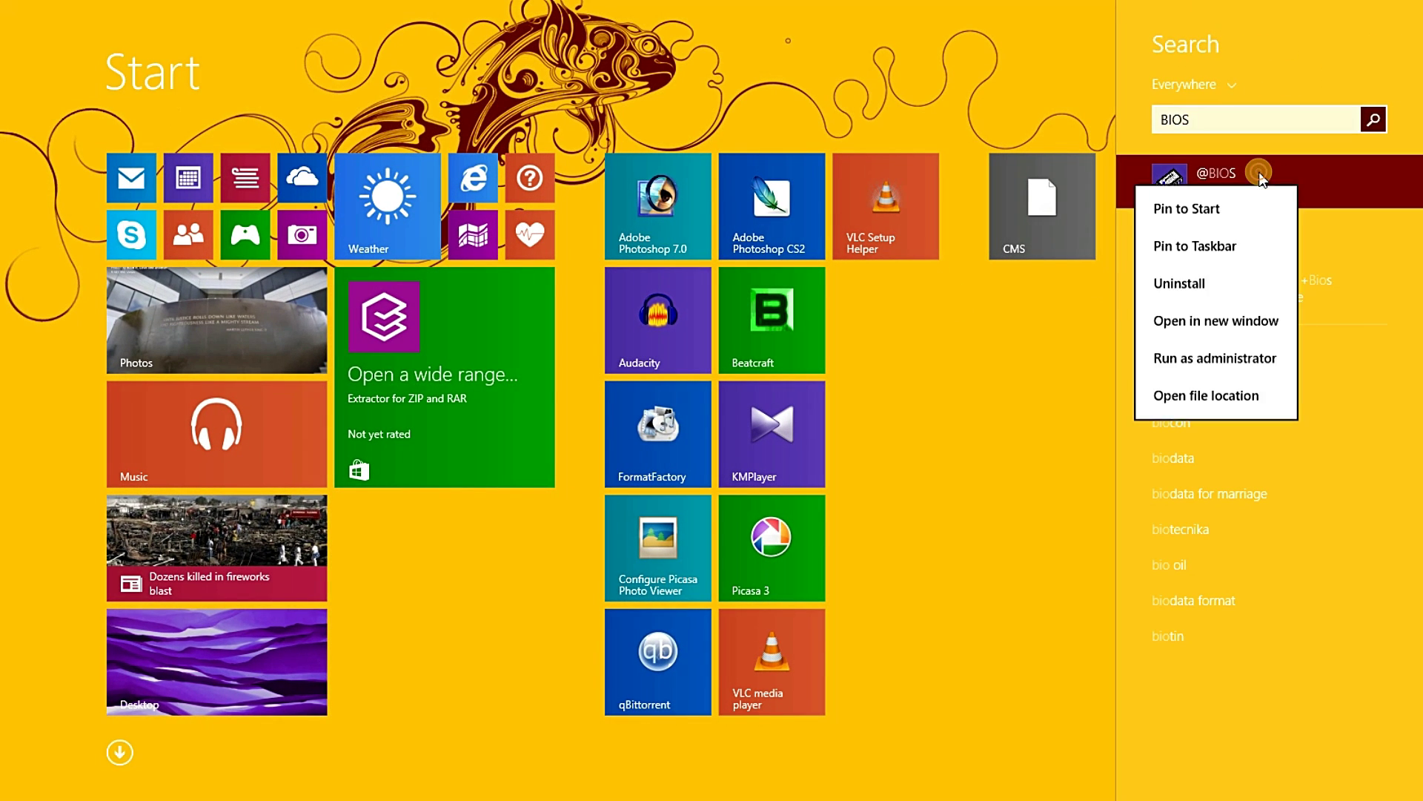
{"action": "left_click", "coordinate": [1209, 359]}
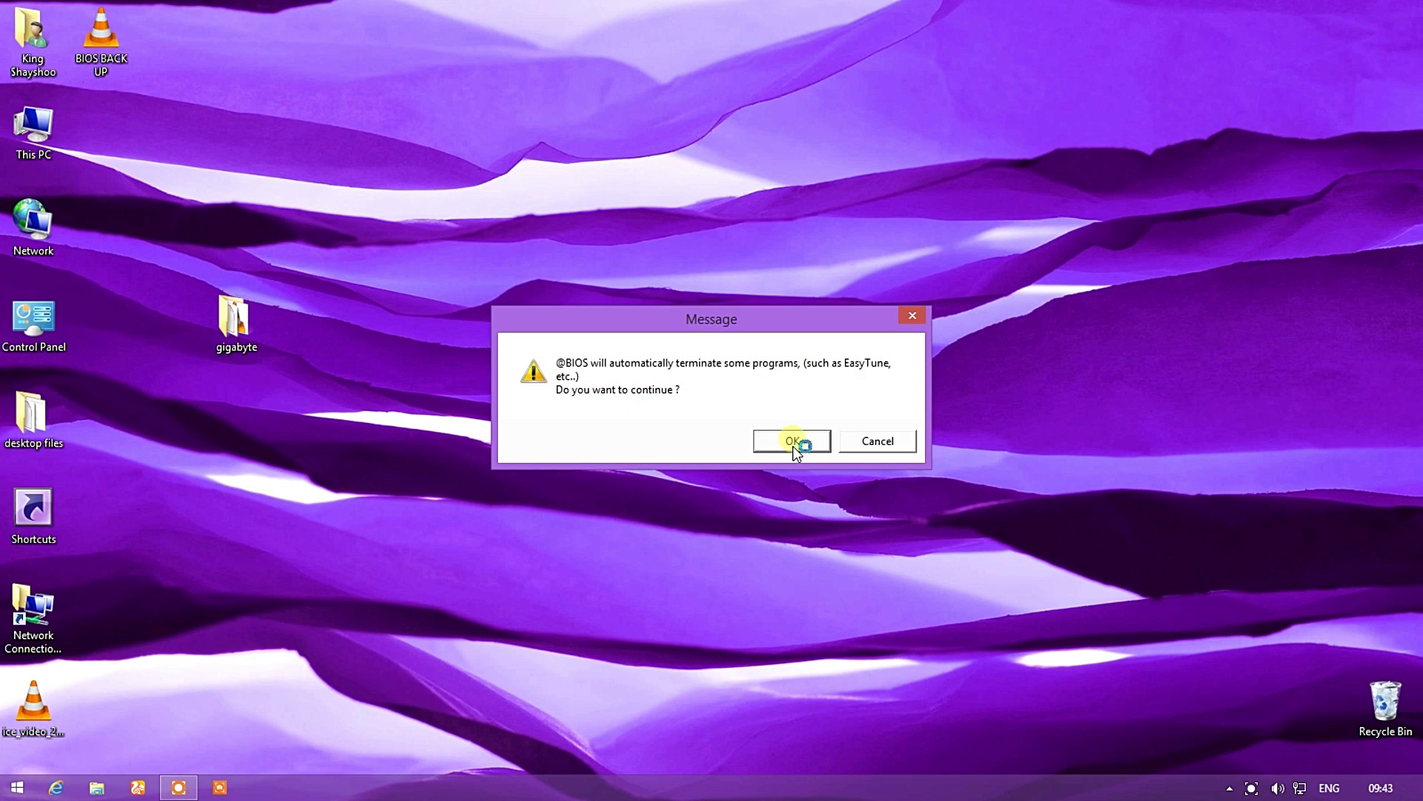
{"action": "left_click", "coordinate": [791, 442]}
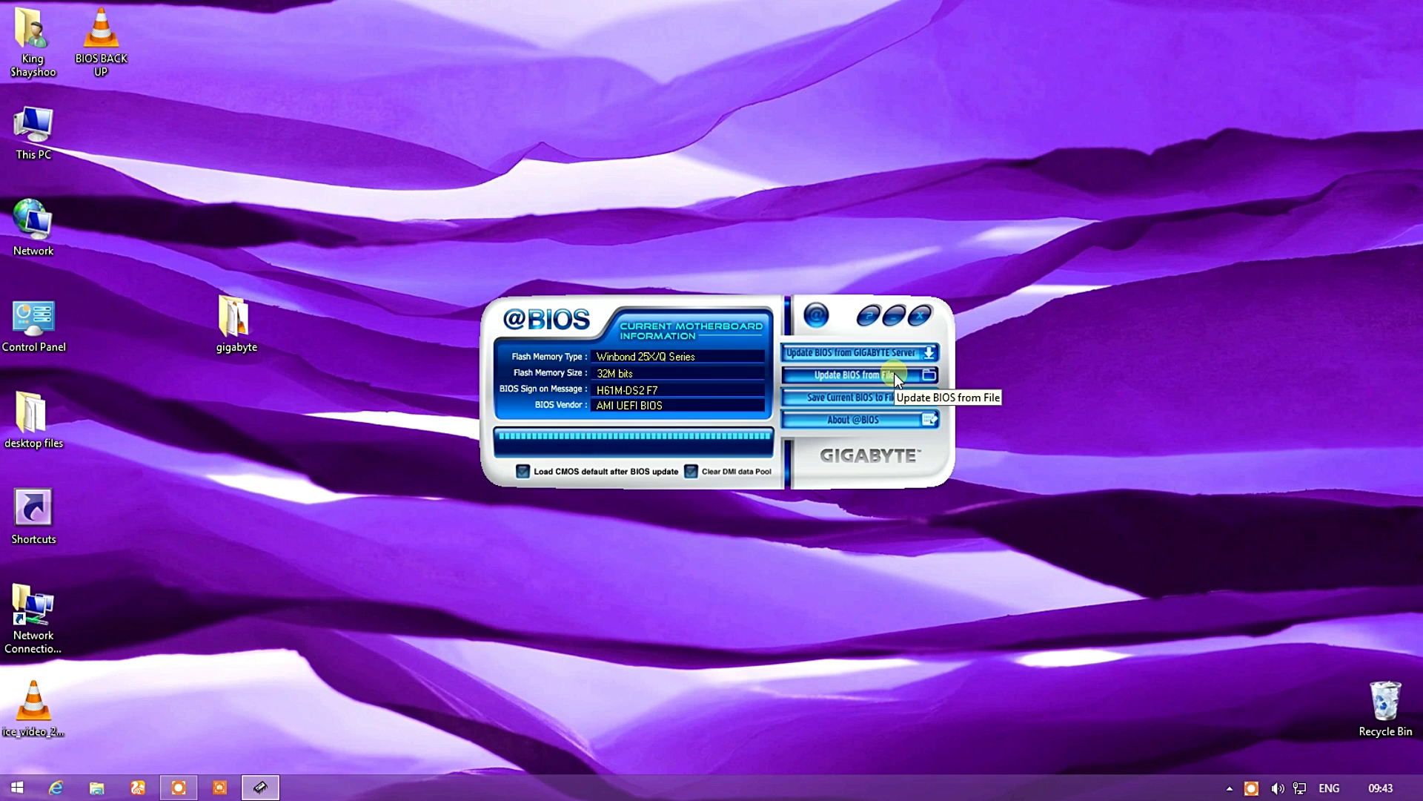
Update the BIOS from the h61mds22.f9 file in the DOWNLOADED BIOS folder, moving the confirmation message aside before accepting it.
{"action": "left_click", "coordinate": [894, 372]}
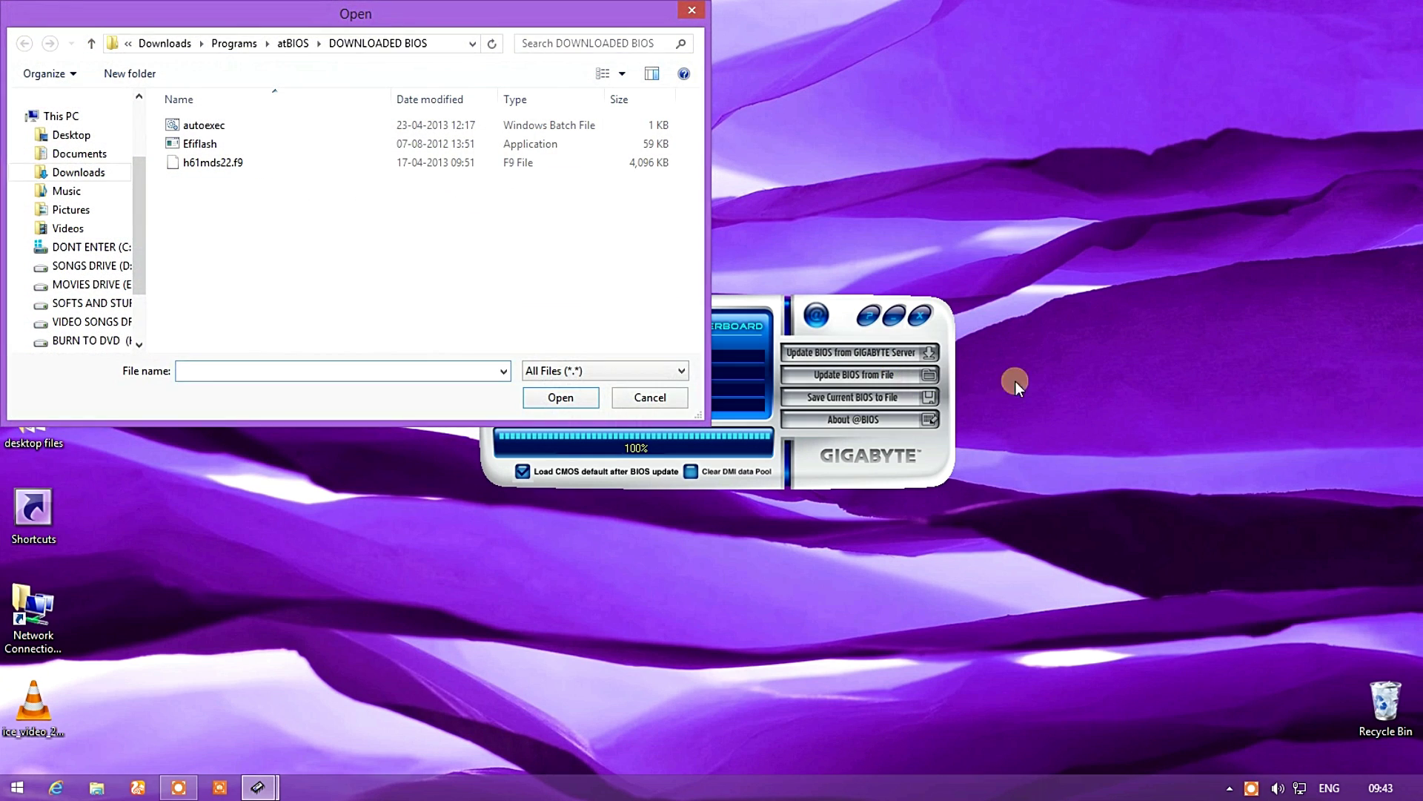
{"action": "left_click", "coordinate": [444, 43]}
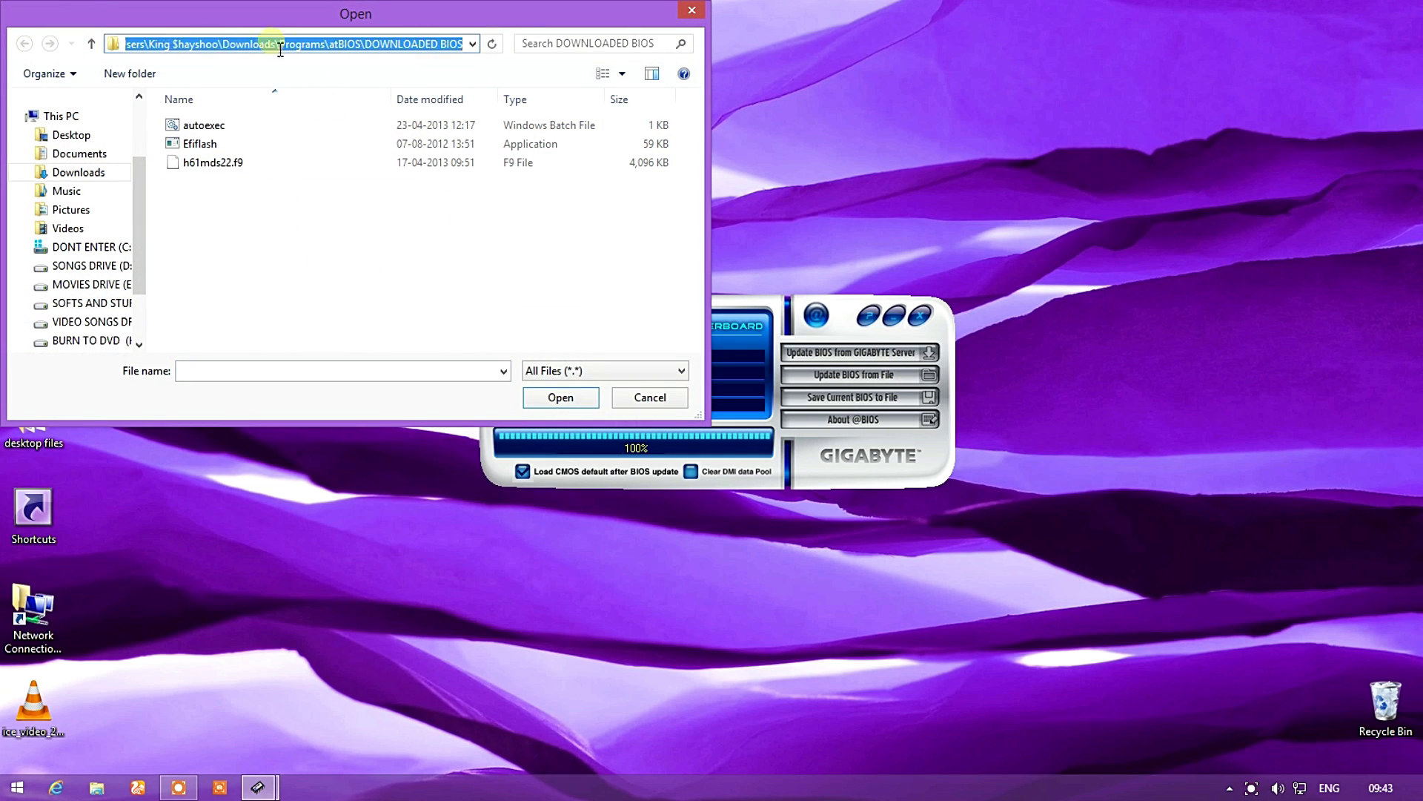
{"action": "left_click", "coordinate": [340, 222]}
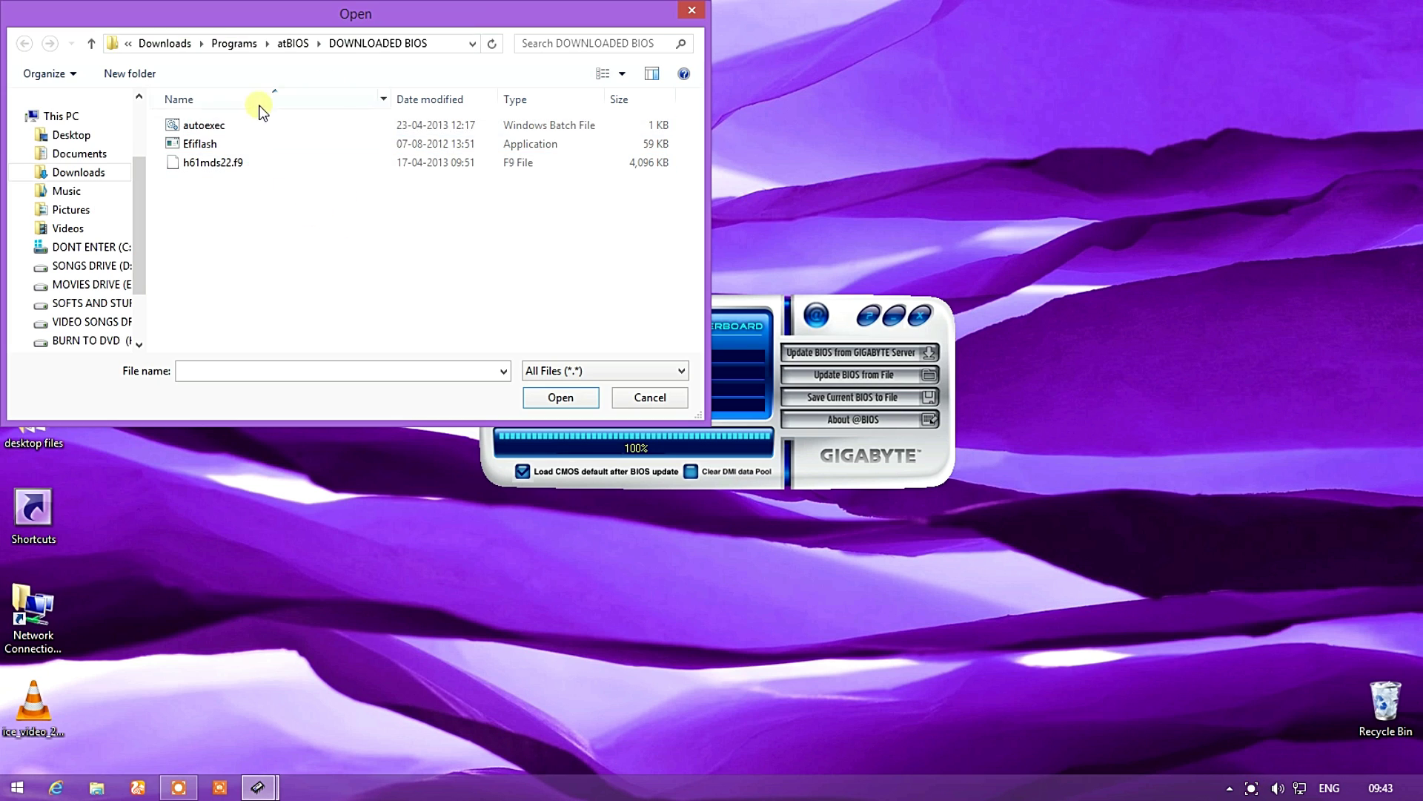
{"action": "left_click", "coordinate": [229, 162]}
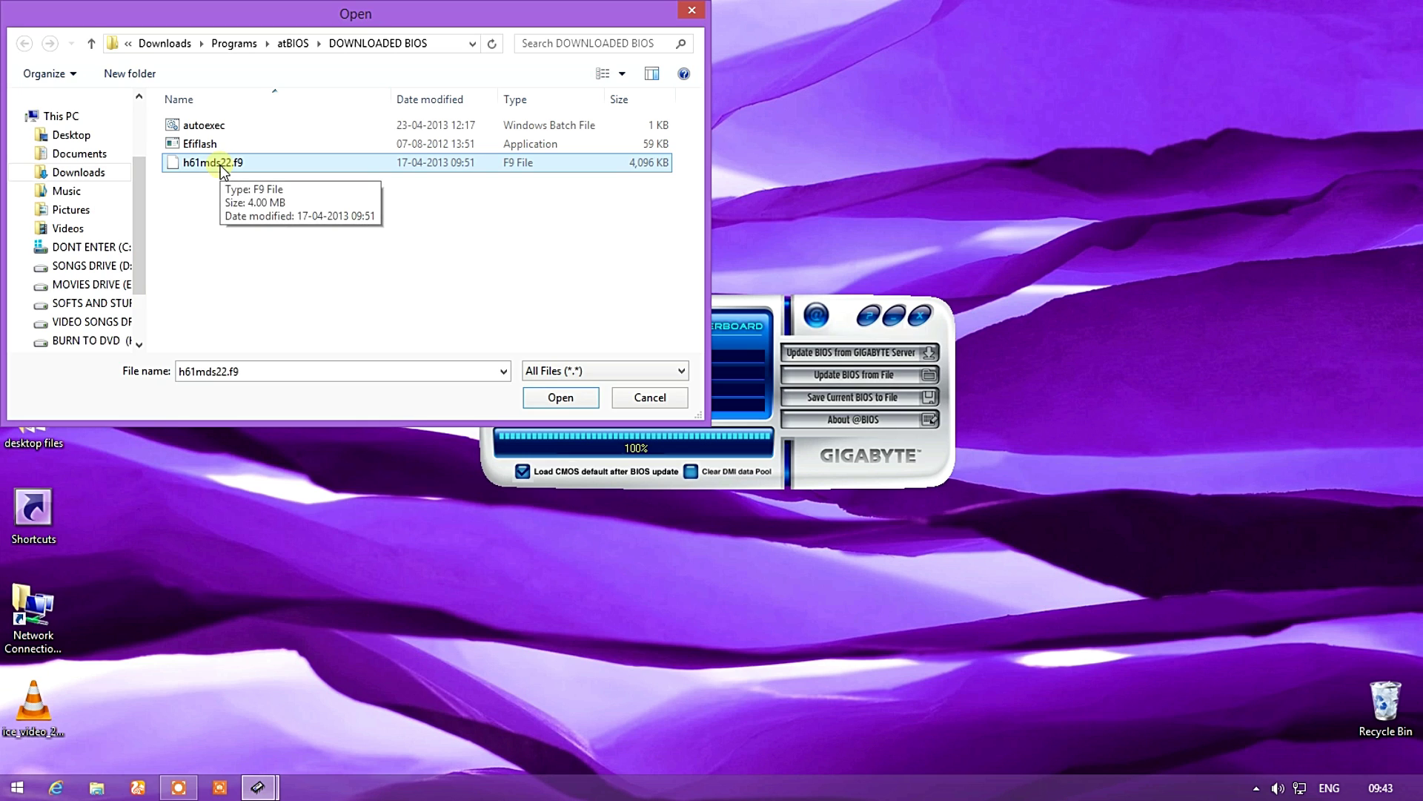
{"action": "double_click", "coordinate": [222, 165]}
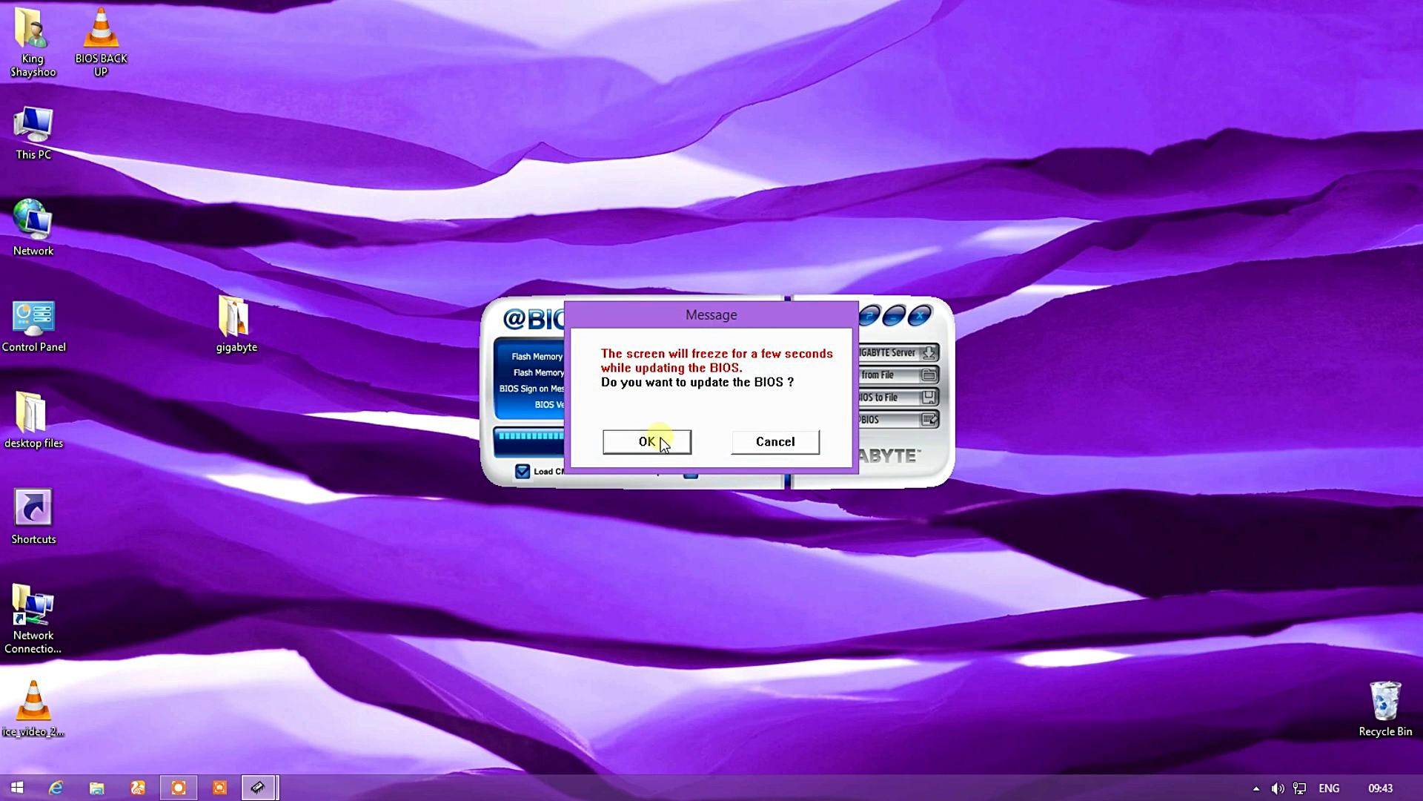
{"action": "left_click_drag", "start_coordinate": [671, 346], "coordinate": [576, 150]}
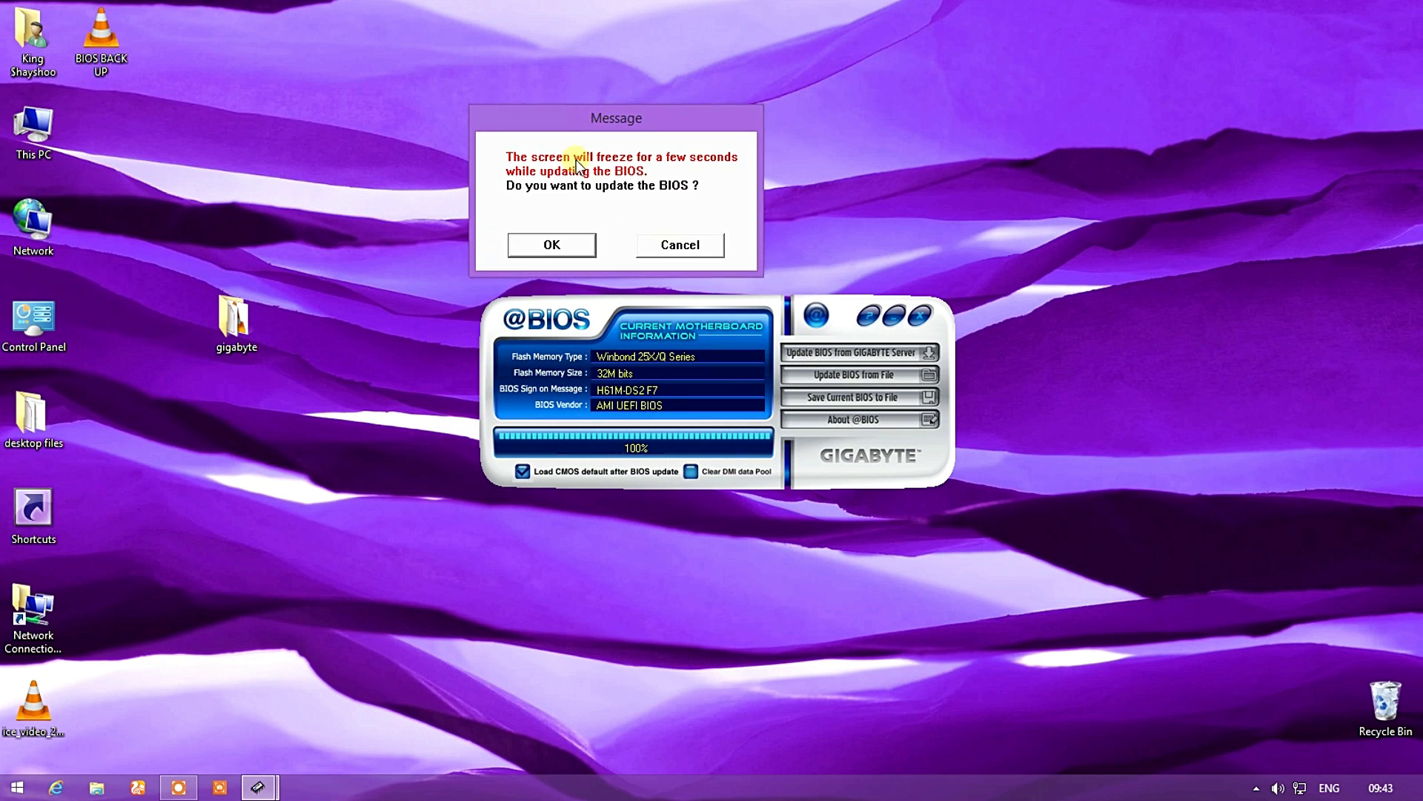
{"action": "left_click", "coordinate": [553, 245]}
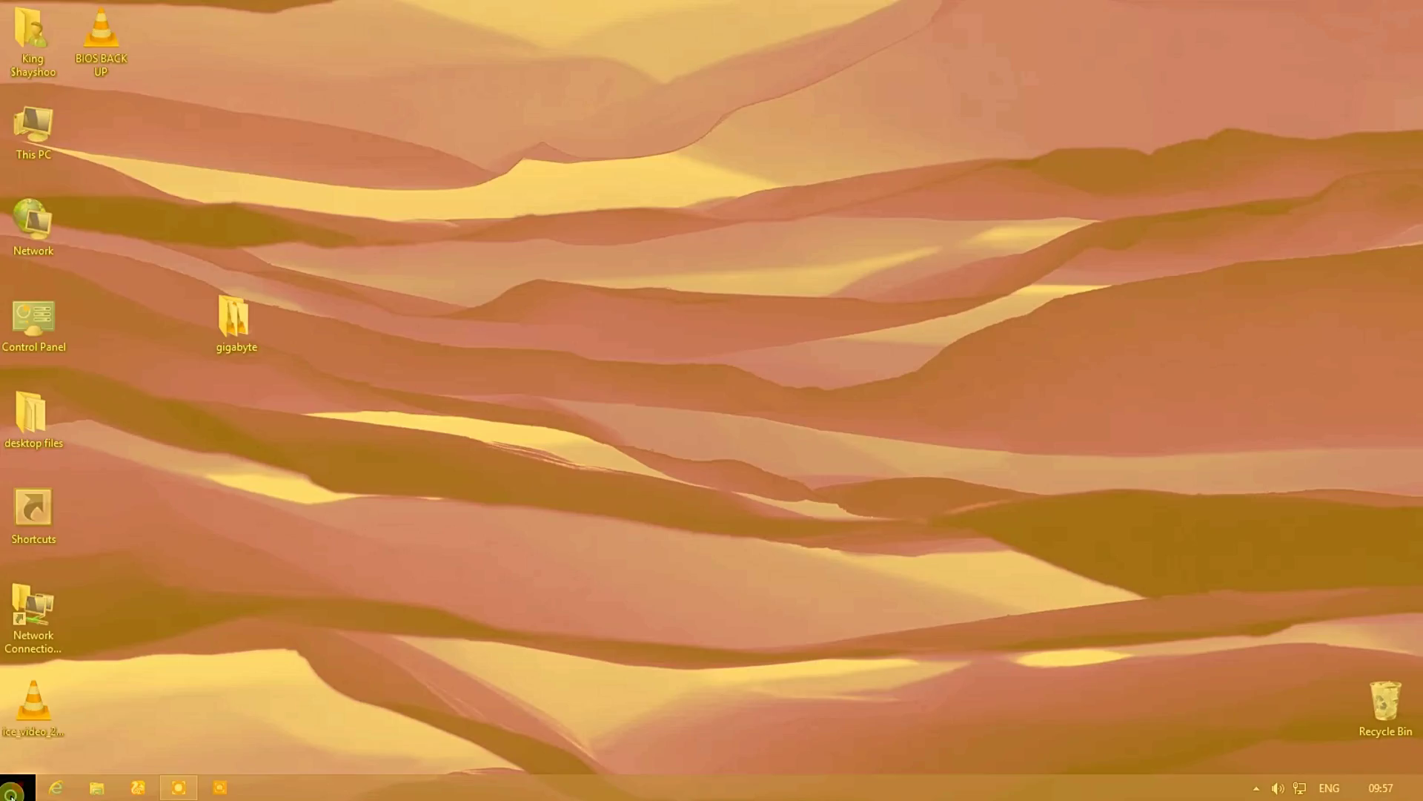
{"action": "left_click", "coordinate": [15, 788]}
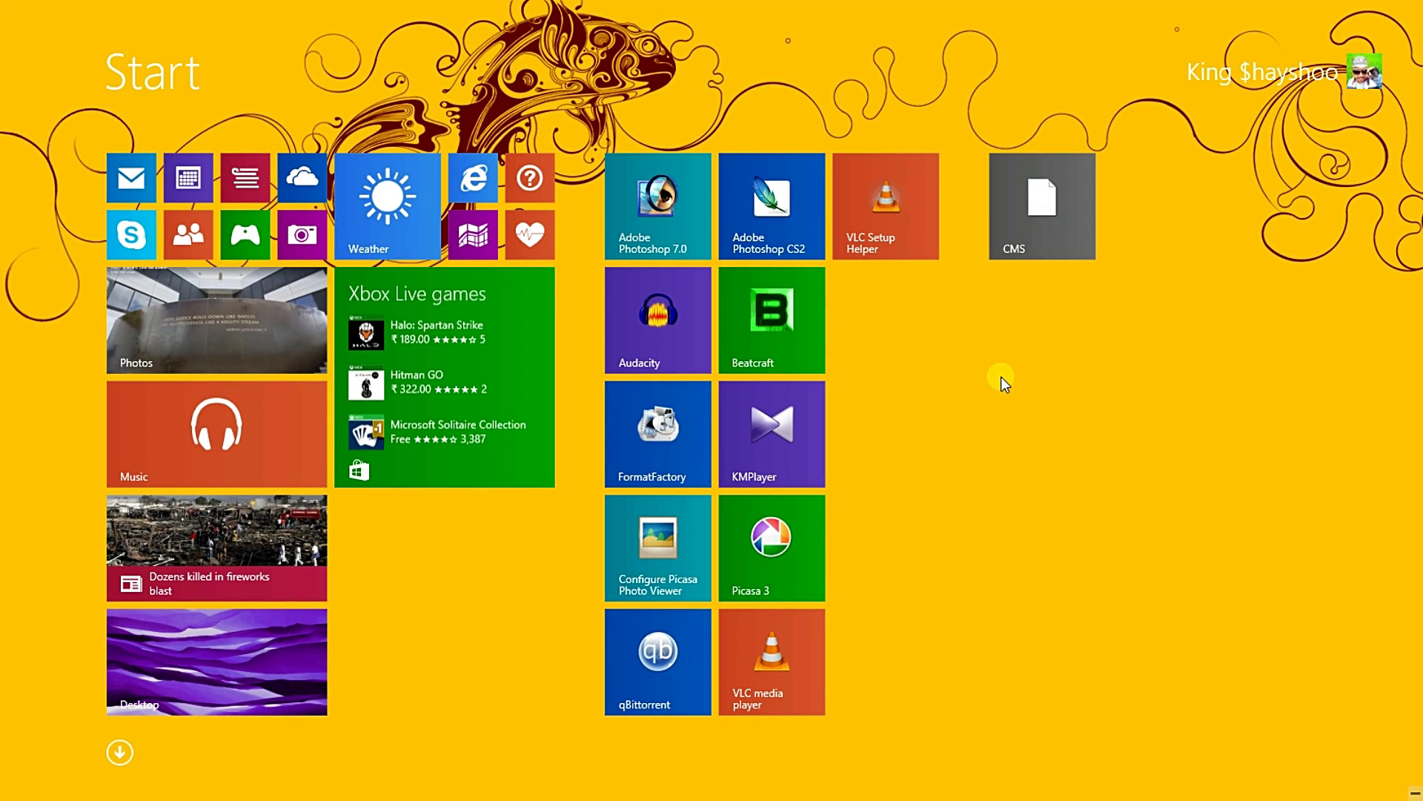
{"action": "type", "text": "BIOS"}
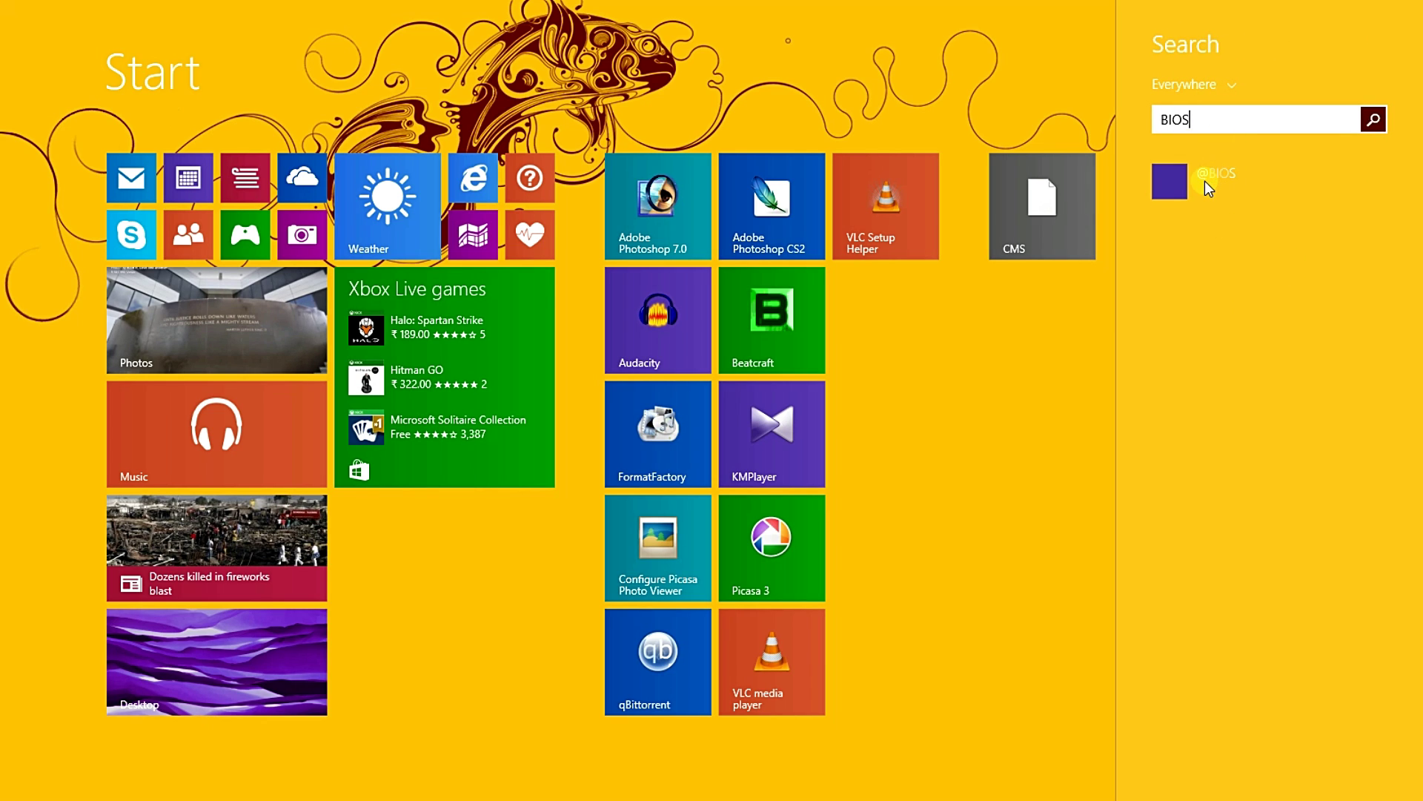
{"action": "left_click", "coordinate": [1204, 181]}
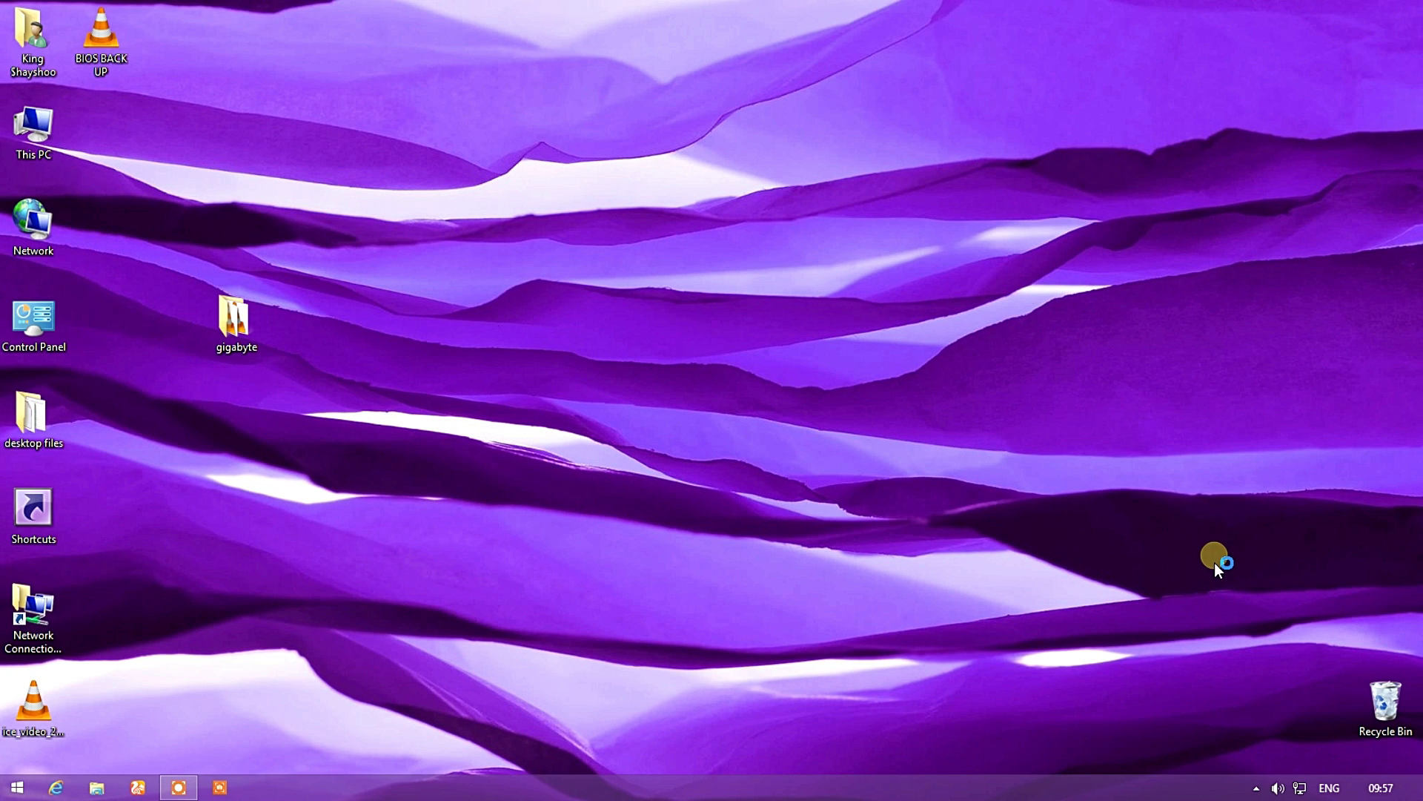
{"action": "left_click", "coordinate": [788, 438]}
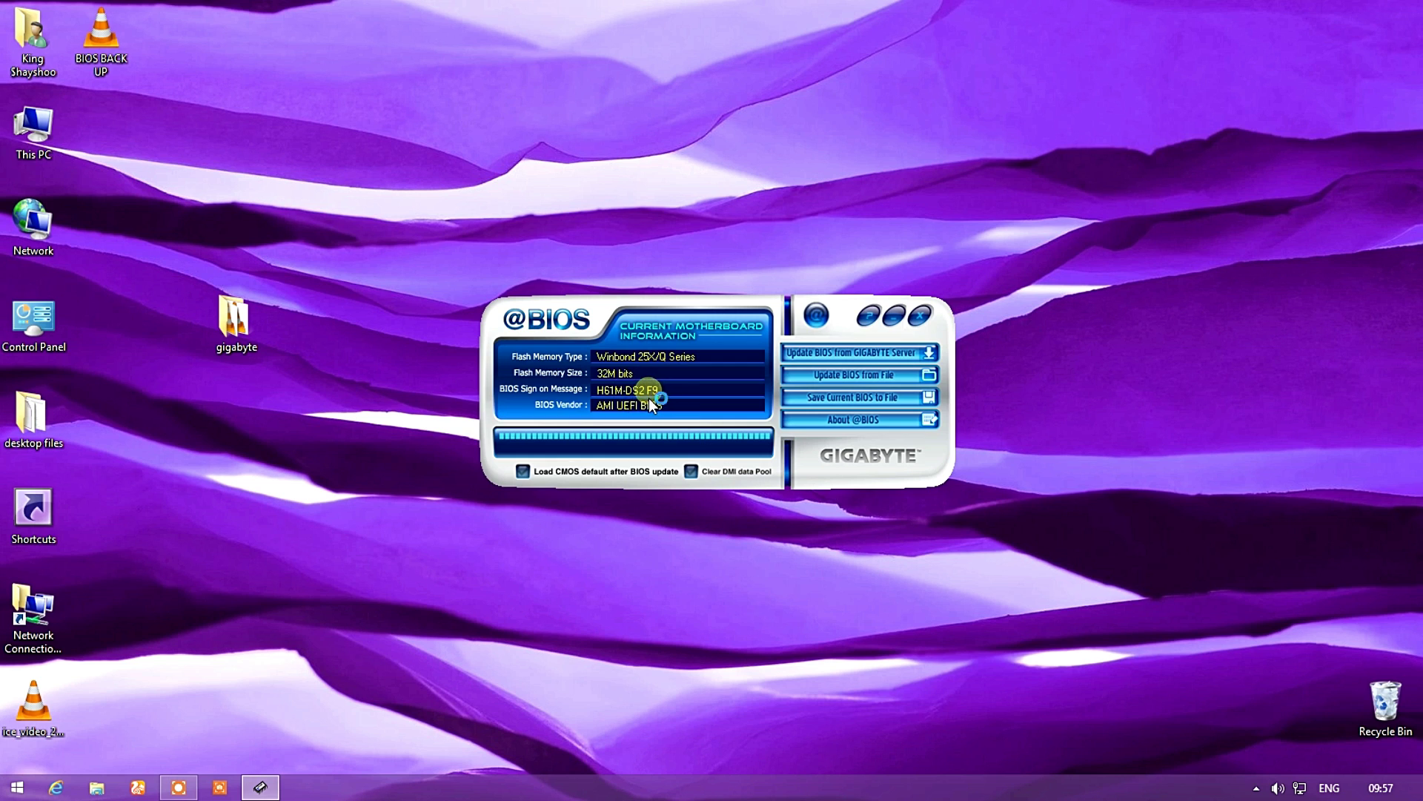
{"action": "left_click_drag", "start_coordinate": [654, 398], "coordinate": [641, 401]}
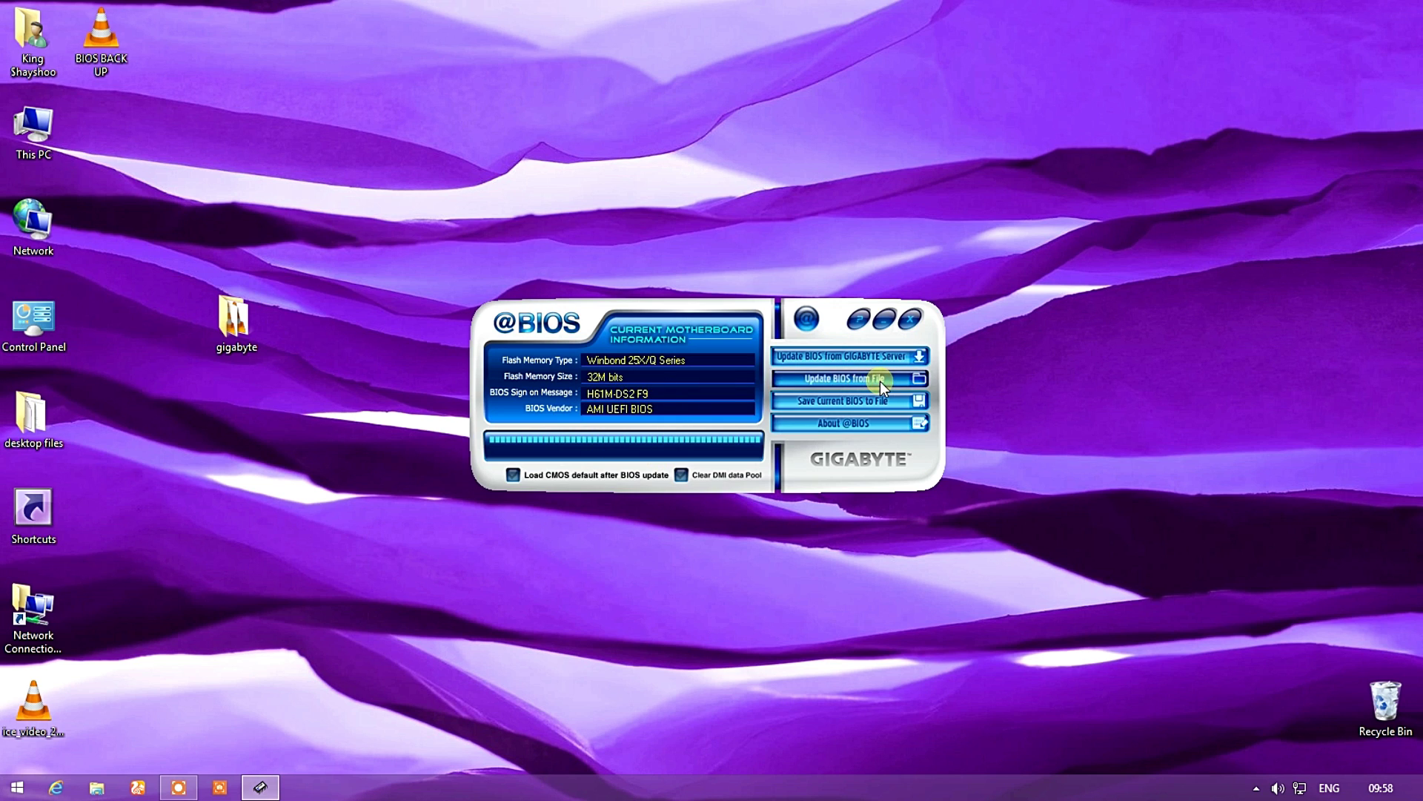
{"action": "left_click", "coordinate": [912, 314]}
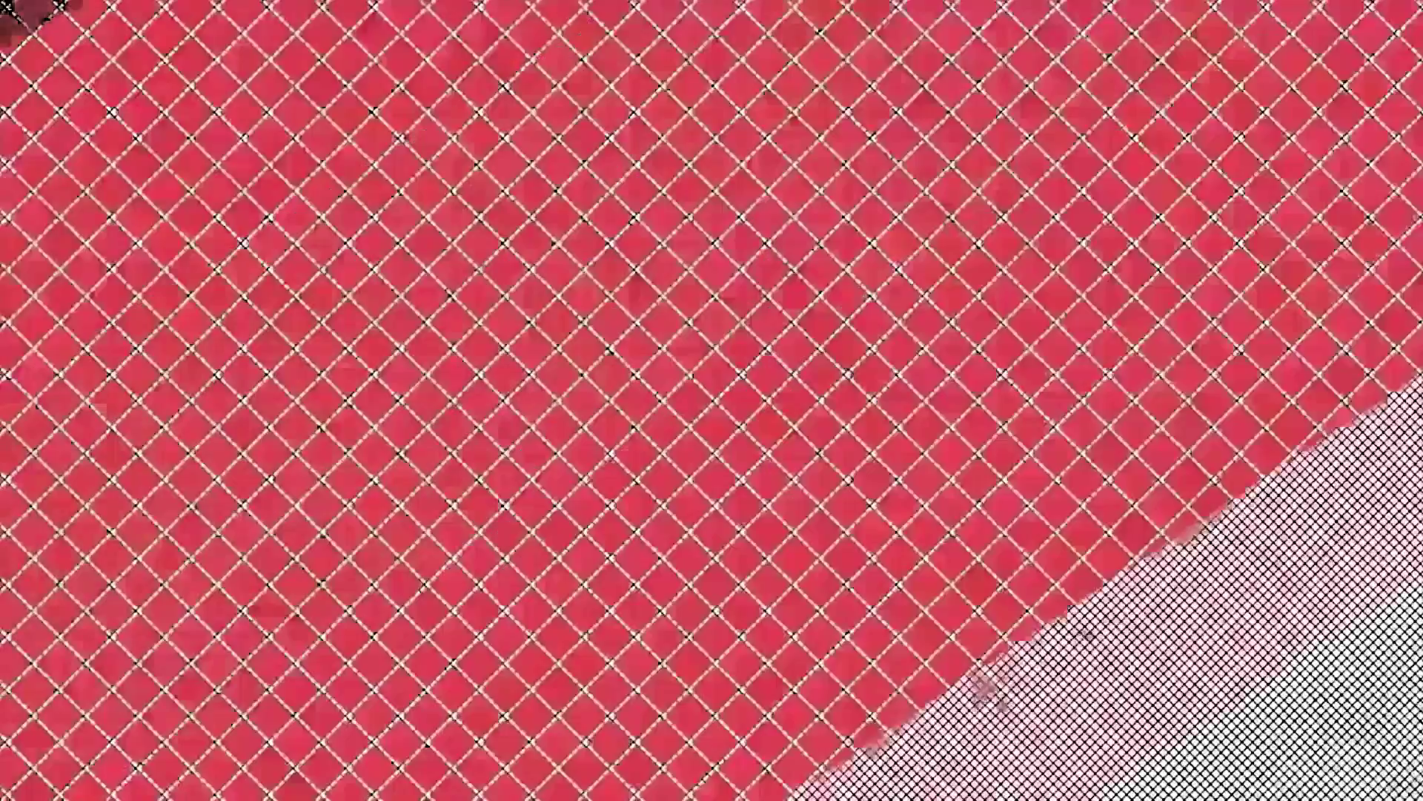